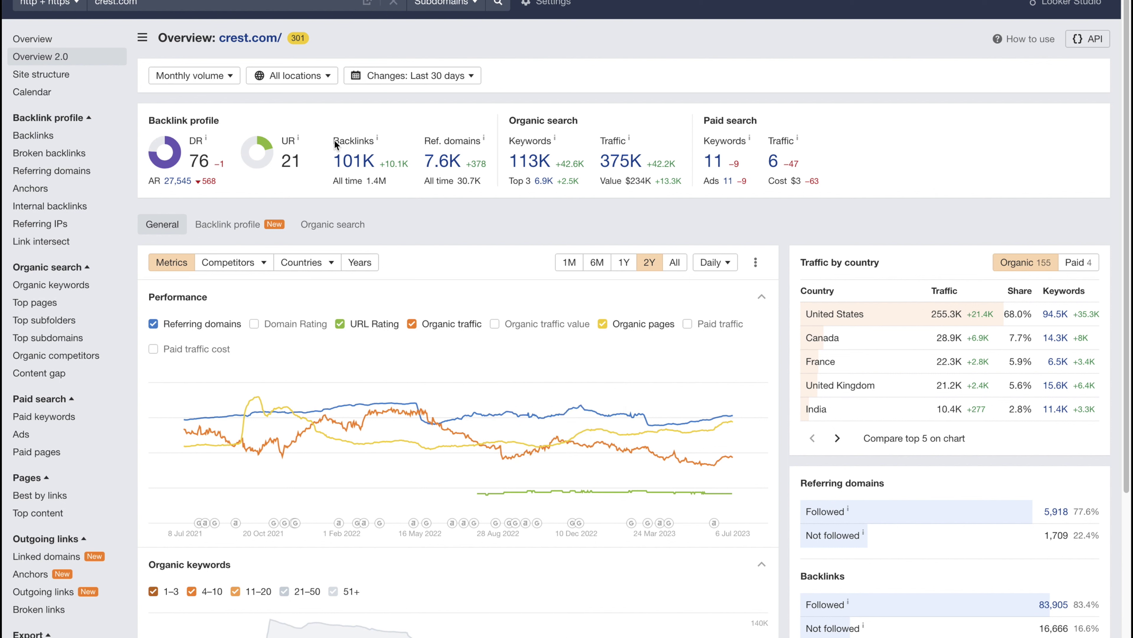
Highlight crest.com's paid search figures in Ahrefs, then the Organic search heading.
left_click_drag(851, 176, 548, 206)
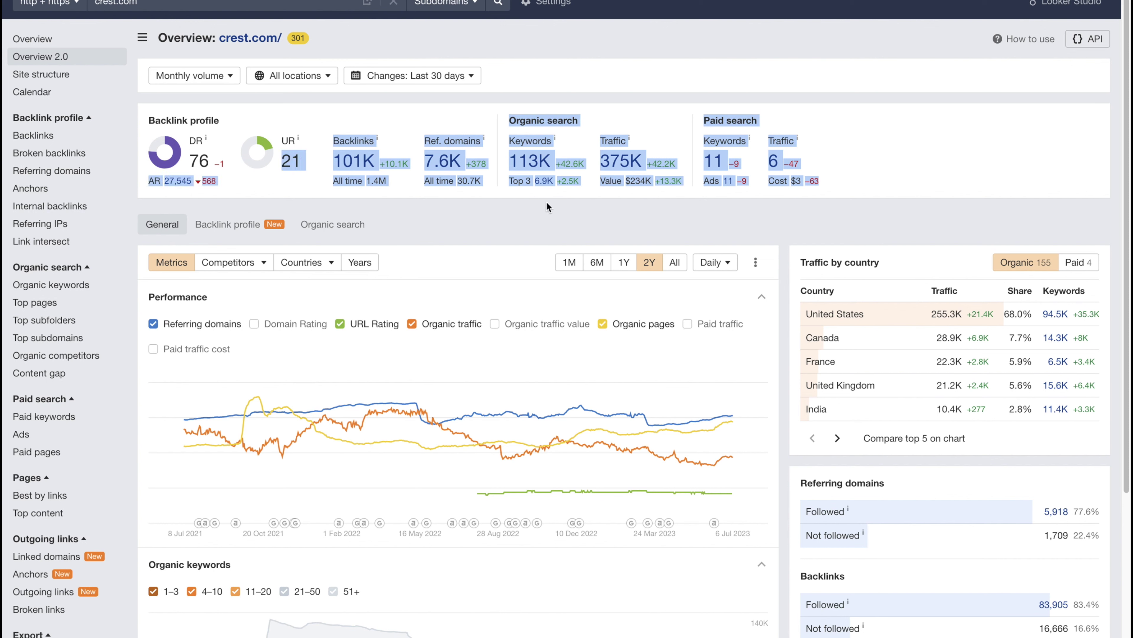
left_click(549, 228)
left_click_drag(510, 117, 579, 122)
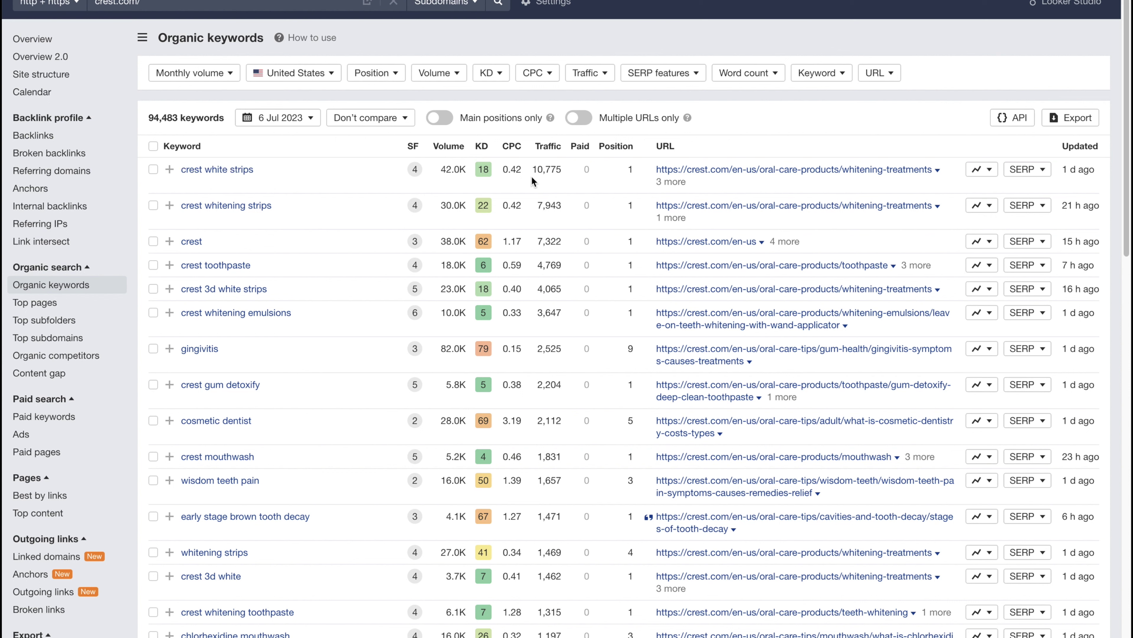
Sort by traffic and highlight the top keyword's 10,775 traffic, 42.0K volume and position 1.
left_click_drag(563, 170, 532, 170)
left_click(546, 146)
left_click_drag(440, 168, 466, 168)
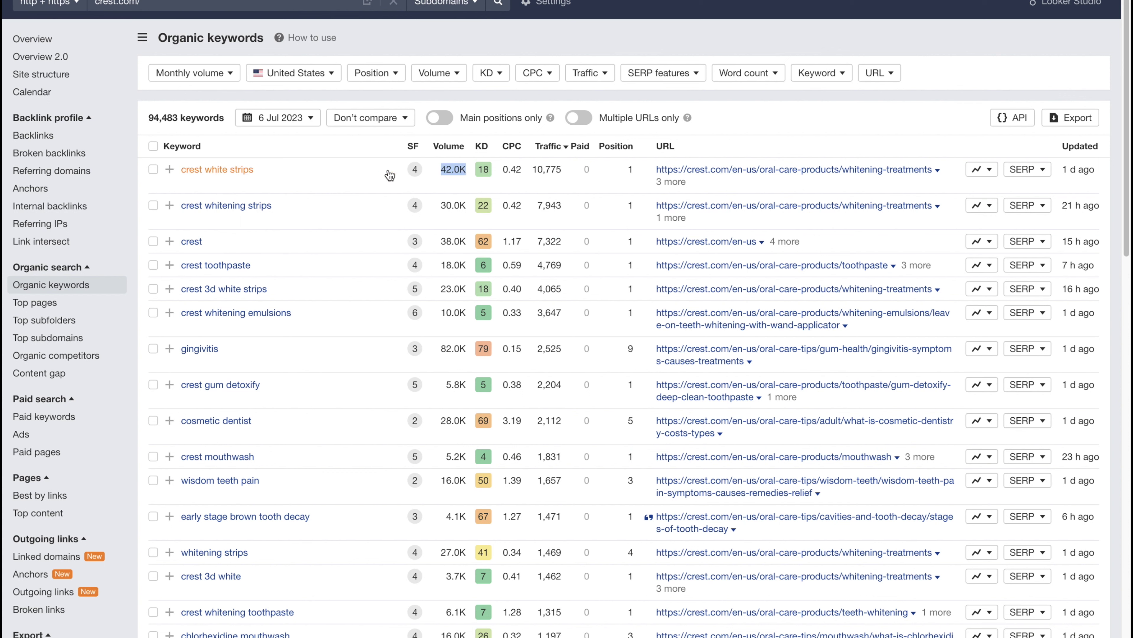
mouse_move(410, 168)
double_click(629, 169)
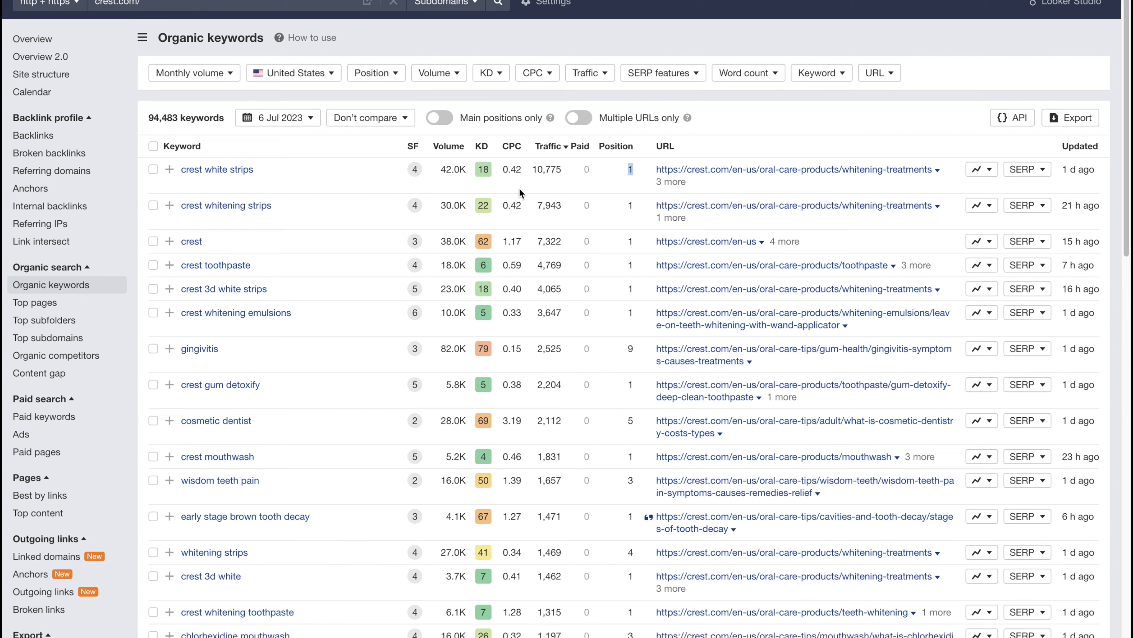
Search Google for 'crest whitestrips' in a new tab.
key("ctrl+t")
type("googl")
key("Return")
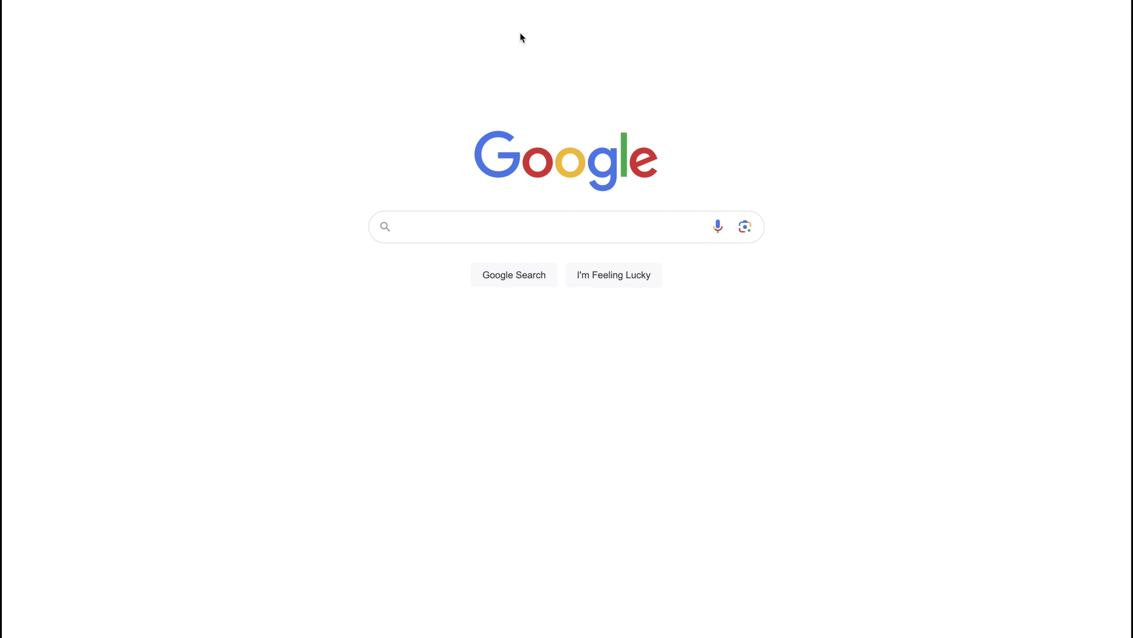
type("crest white")
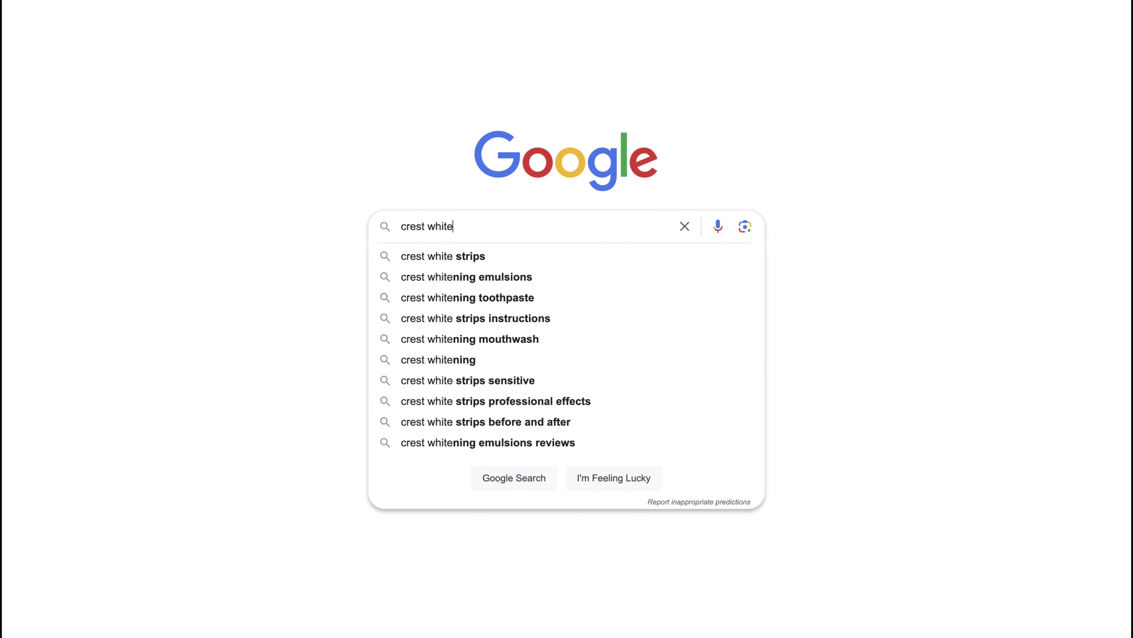
type("strips")
key("Return")
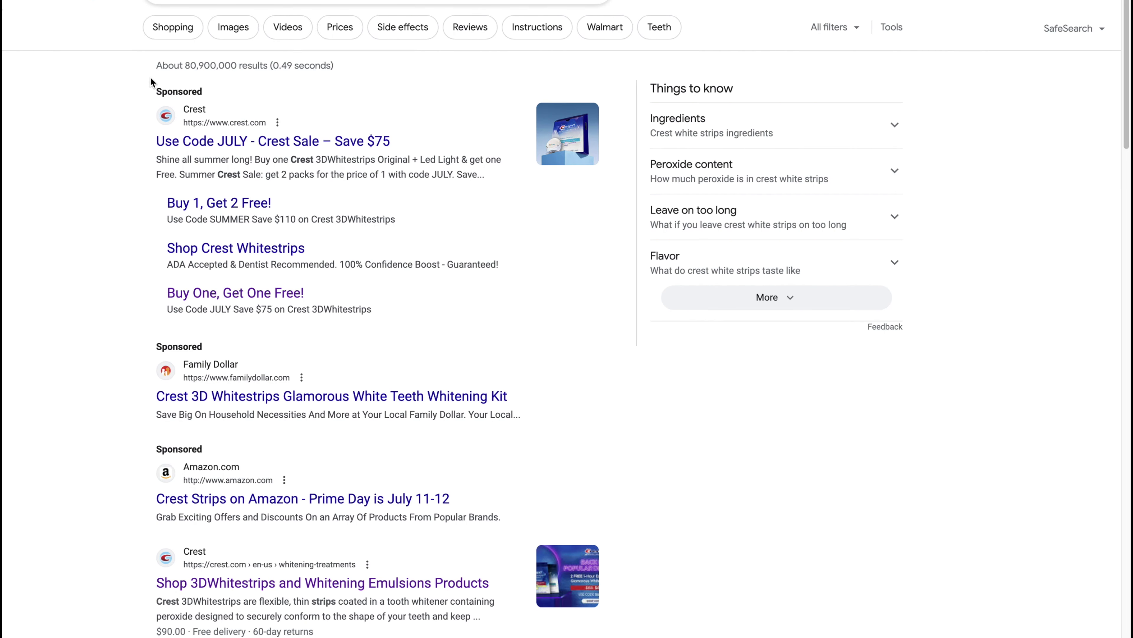
Mark the Sponsored ads, then open Crest's whitening products result.
double_click(158, 92)
double_click(157, 346)
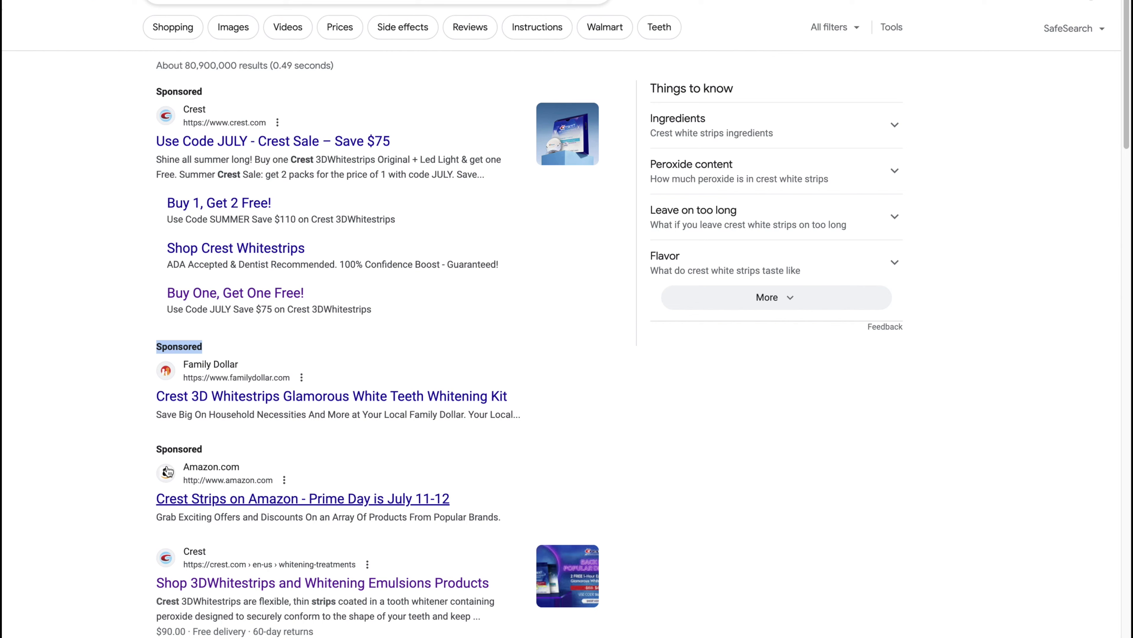
left_click_drag(167, 471, 174, 448)
scroll(208, 444, "down", 3)
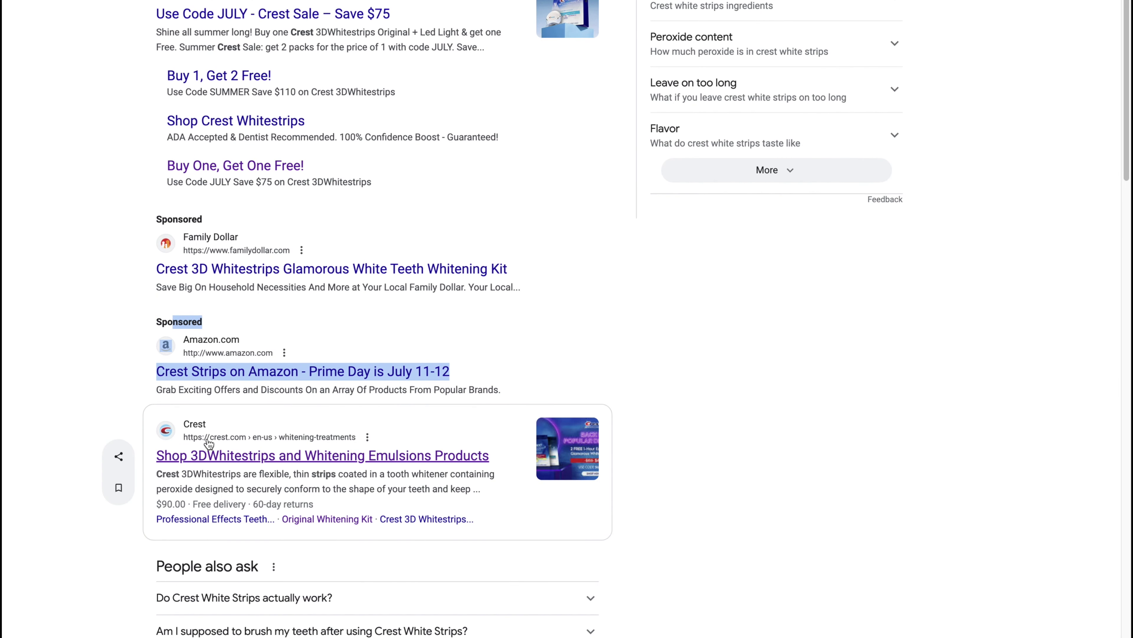
left_click(187, 430)
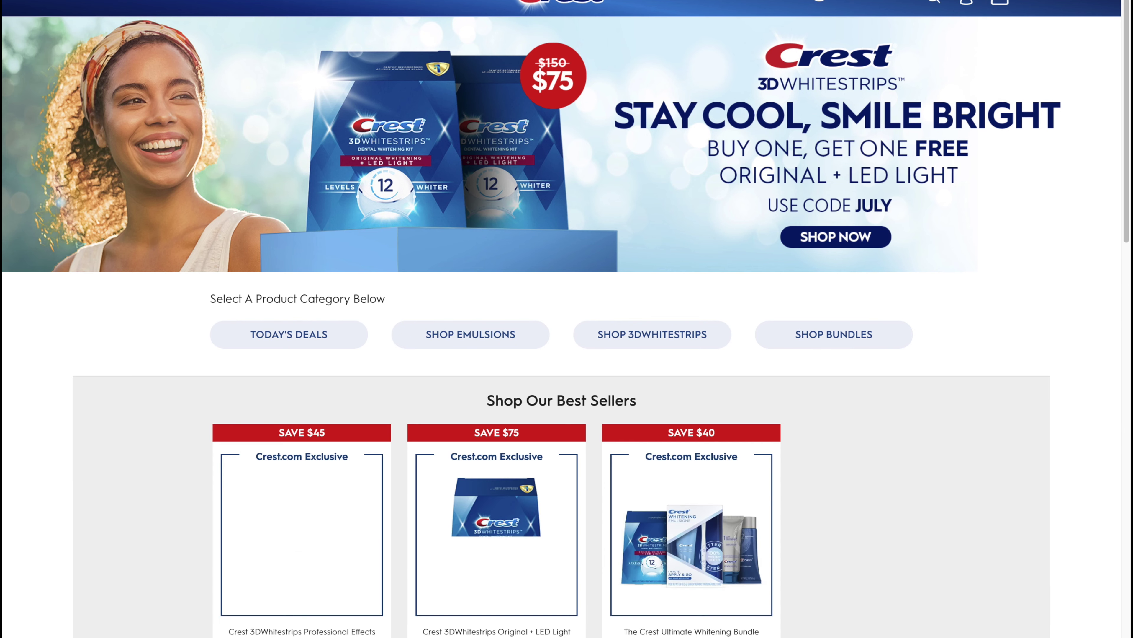
scroll(258, 333, "down", 3)
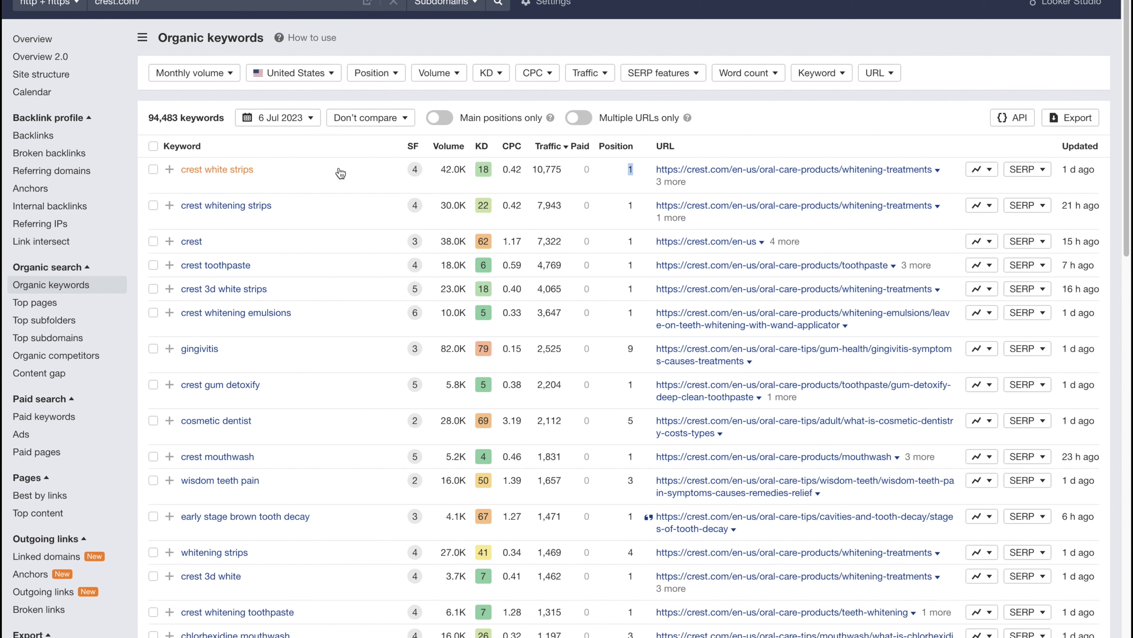
Limit keyword difficulty to 0 and sort the 5,290 keywords by volume, highest first.
left_click(487, 74)
left_click(585, 103)
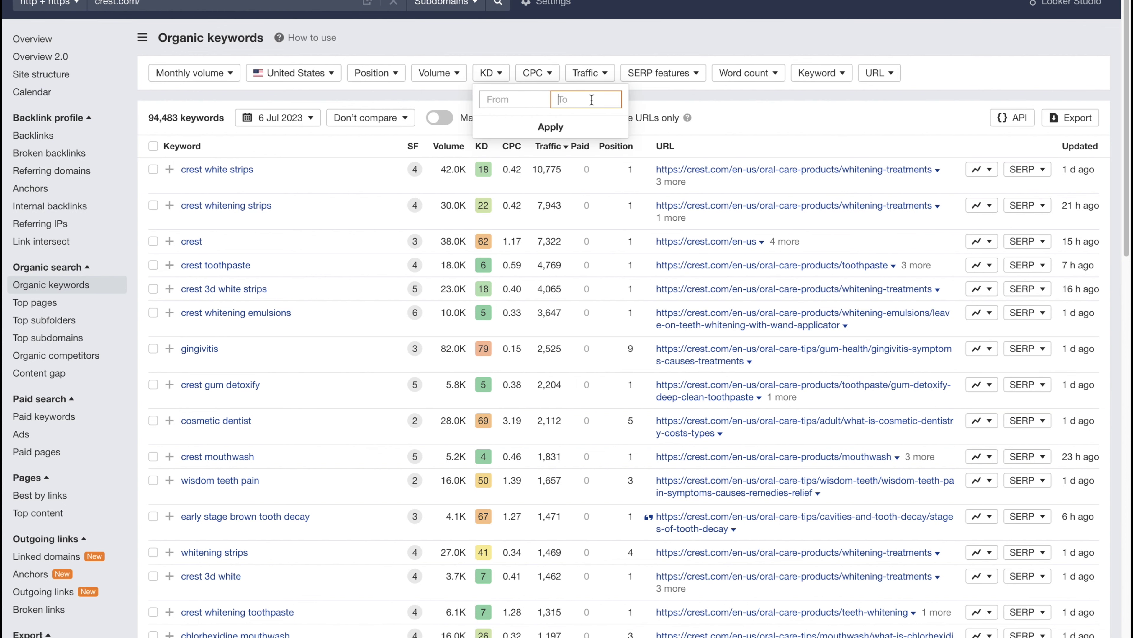
type("0")
key("Return")
key("Return")
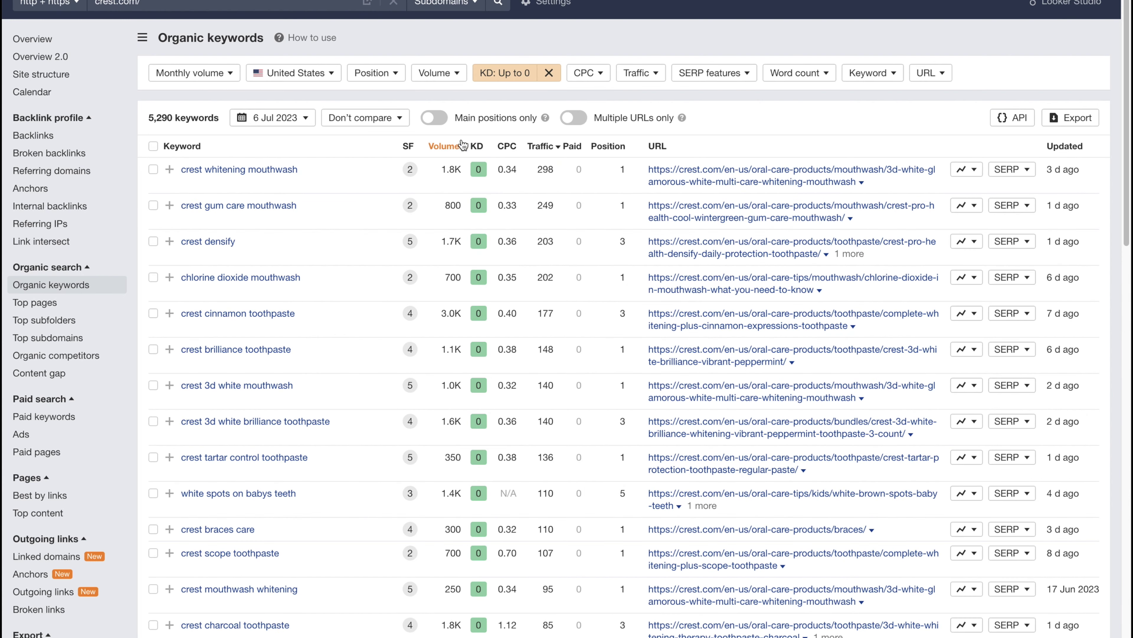
left_click(440, 148)
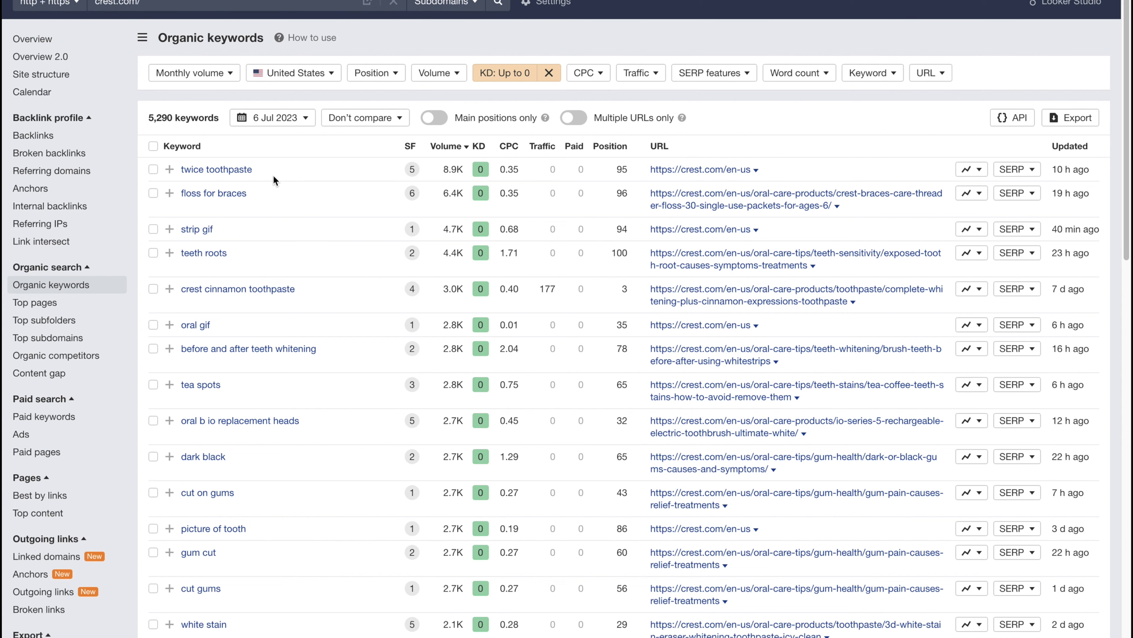
scroll(283, 589, "down", 10)
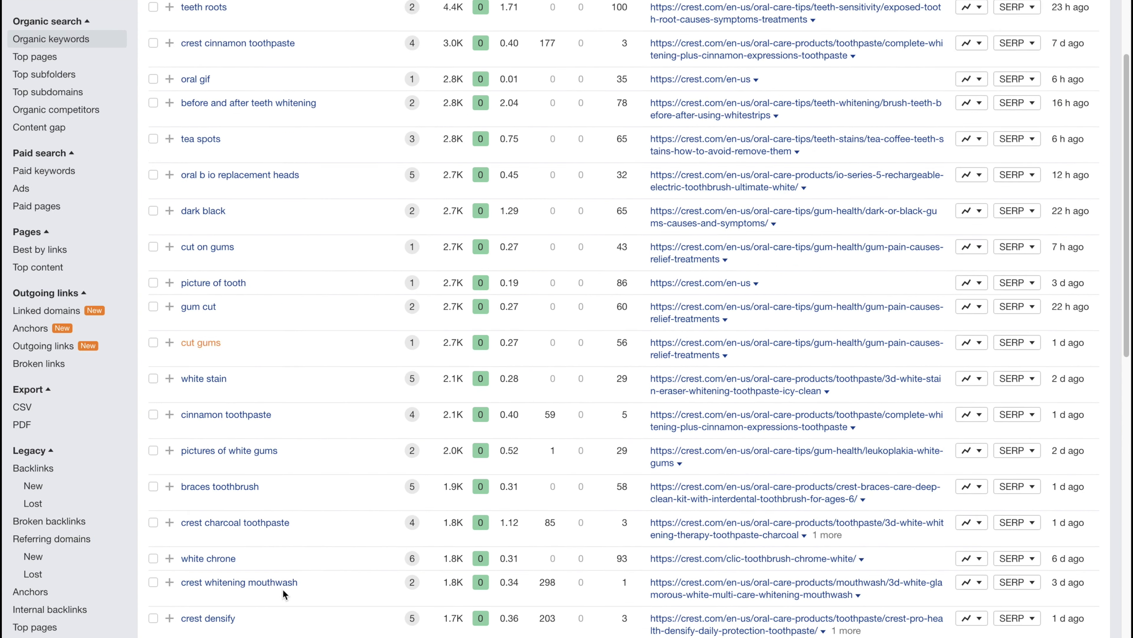
scroll(350, 581, "up", 10)
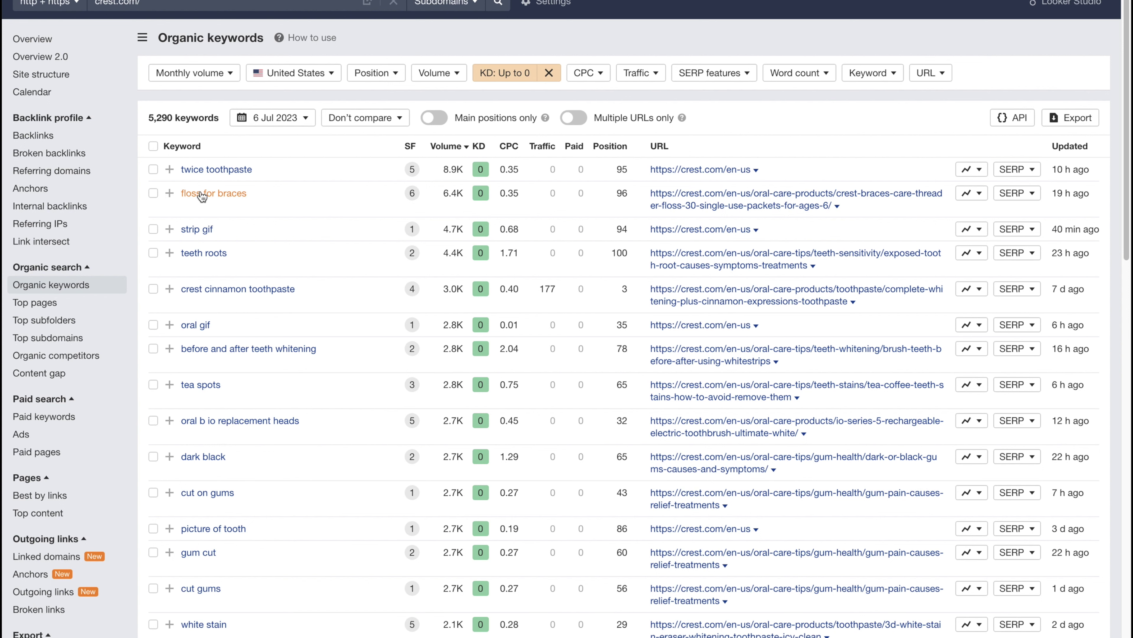
Filter the KD 0 keywords to those containing 'how', leaving 116.
left_click(871, 73)
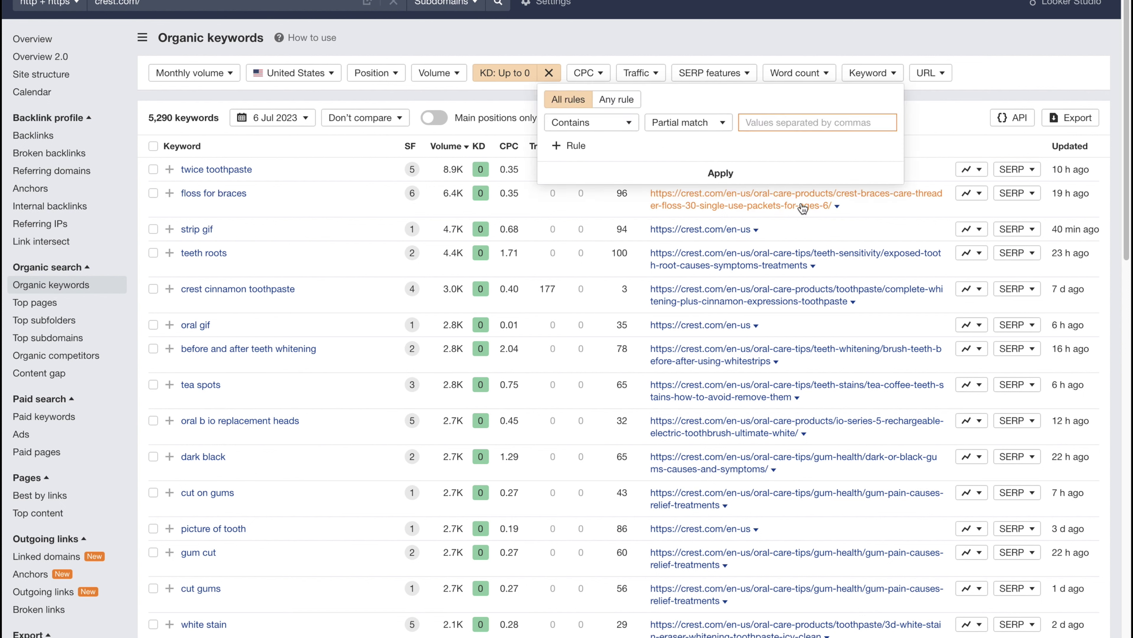
type("how")
key("Return")
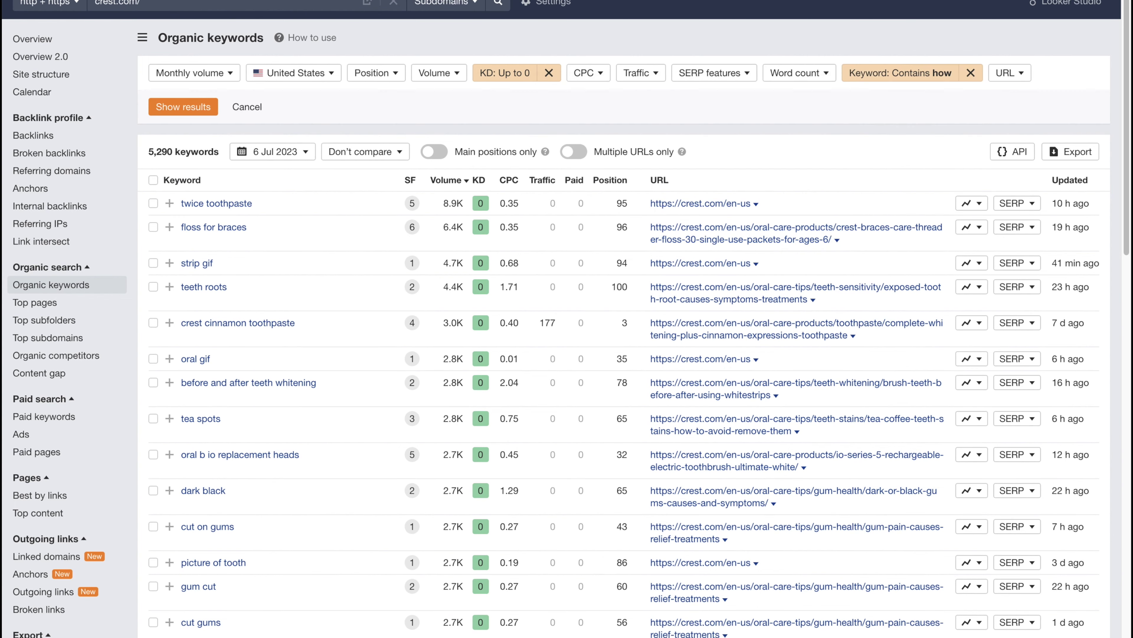
left_click(201, 107)
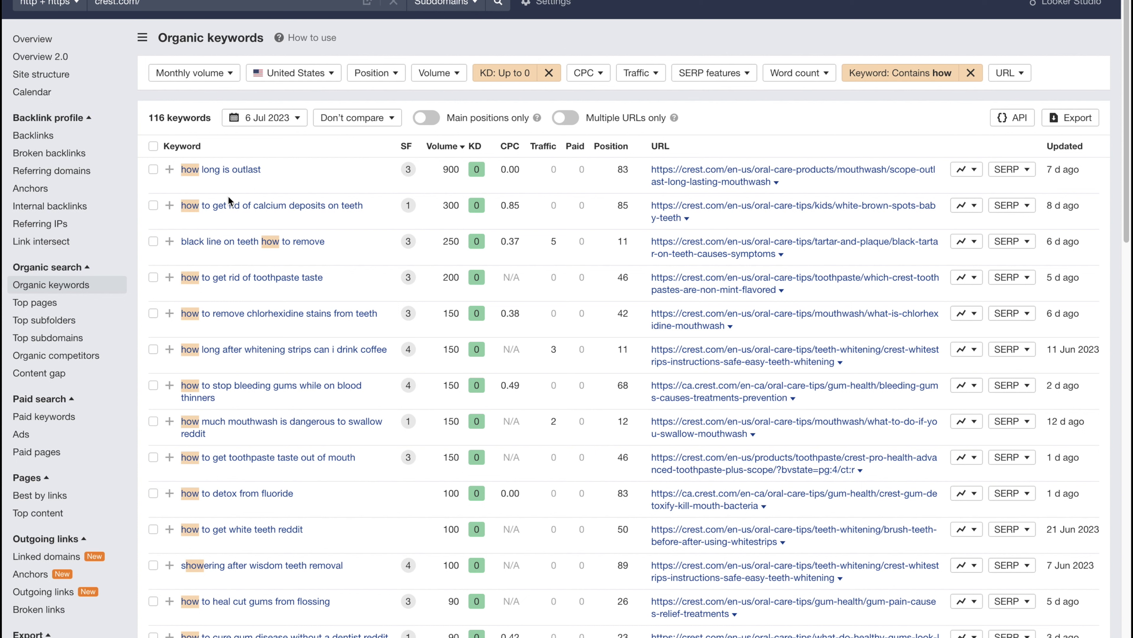
Tick the calcium deposits keyword and highlight its volume, difficulty and text.
left_click(153, 206)
left_click_drag(484, 210, 443, 207)
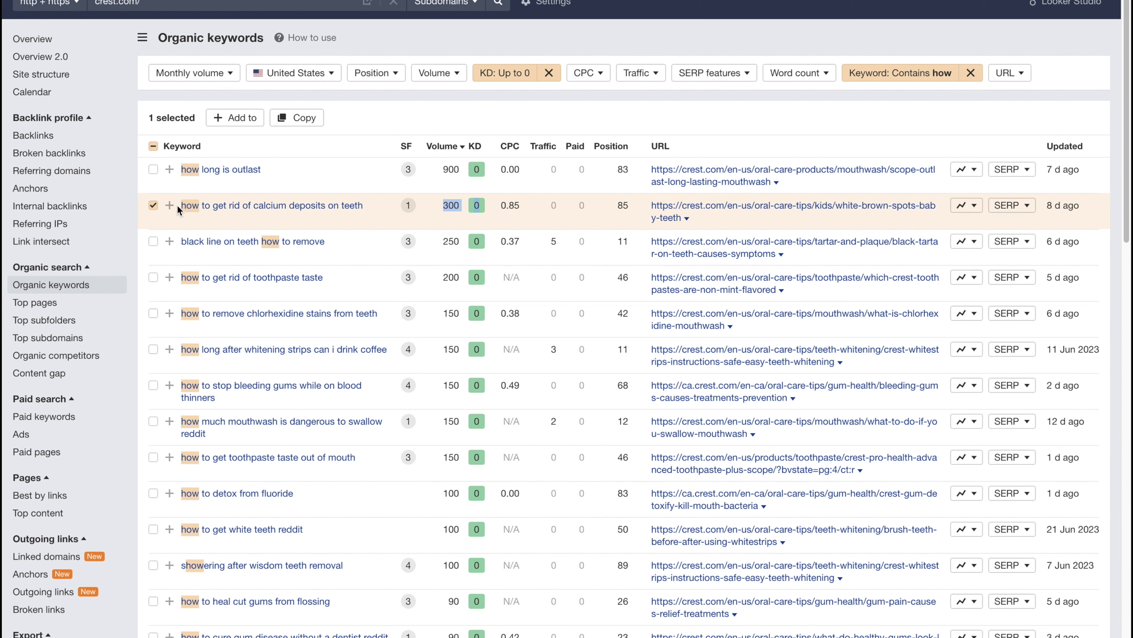
left_click_drag(177, 204, 374, 207)
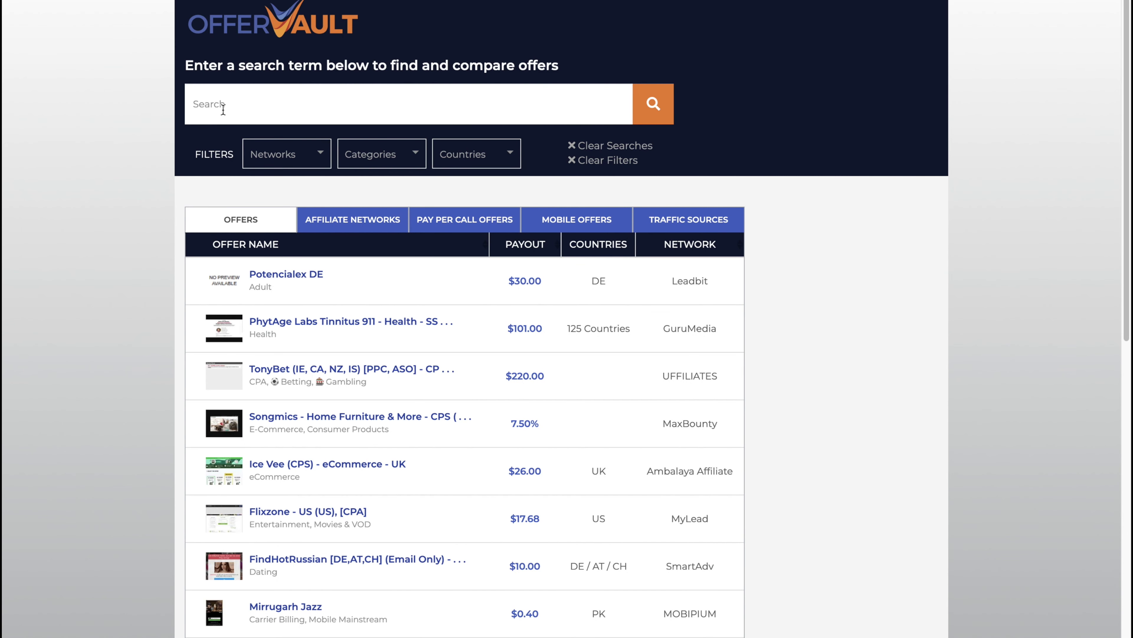
Search OfferVault for 'dental' offers and browse the results.
left_click(229, 106)
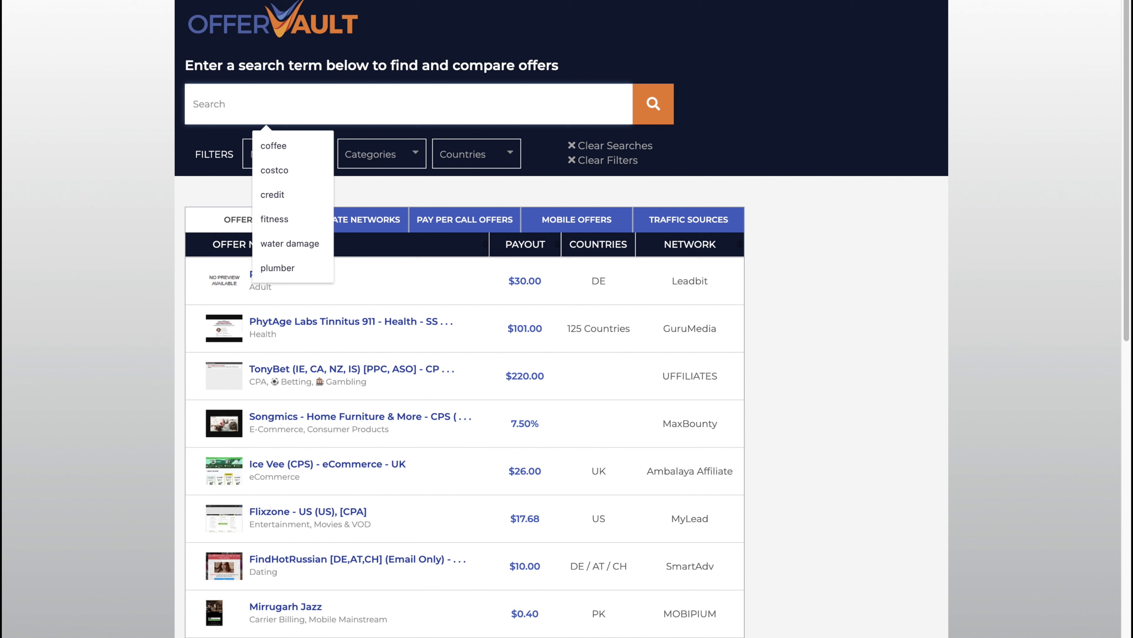
type("dental")
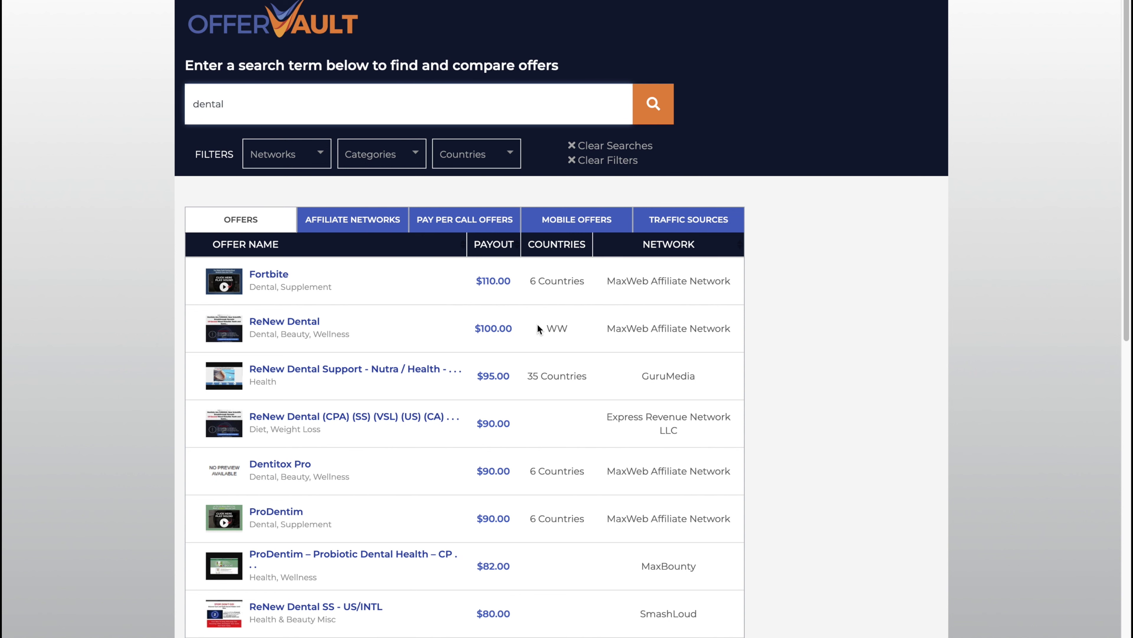
scroll(496, 348, "down", 3)
left_click_drag(465, 212, 520, 210)
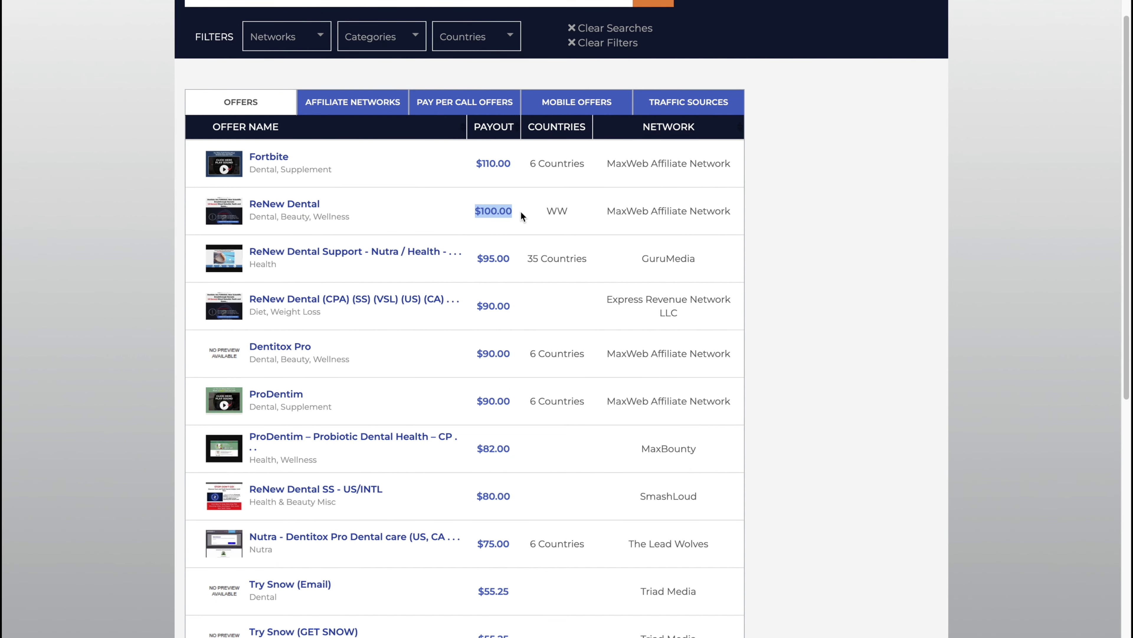
scroll(498, 273, "down", 3)
Compare payouts, highlighting $80.00 and ProDentim – Probiotic's 82.00.
left_click_drag(529, 396, 452, 414)
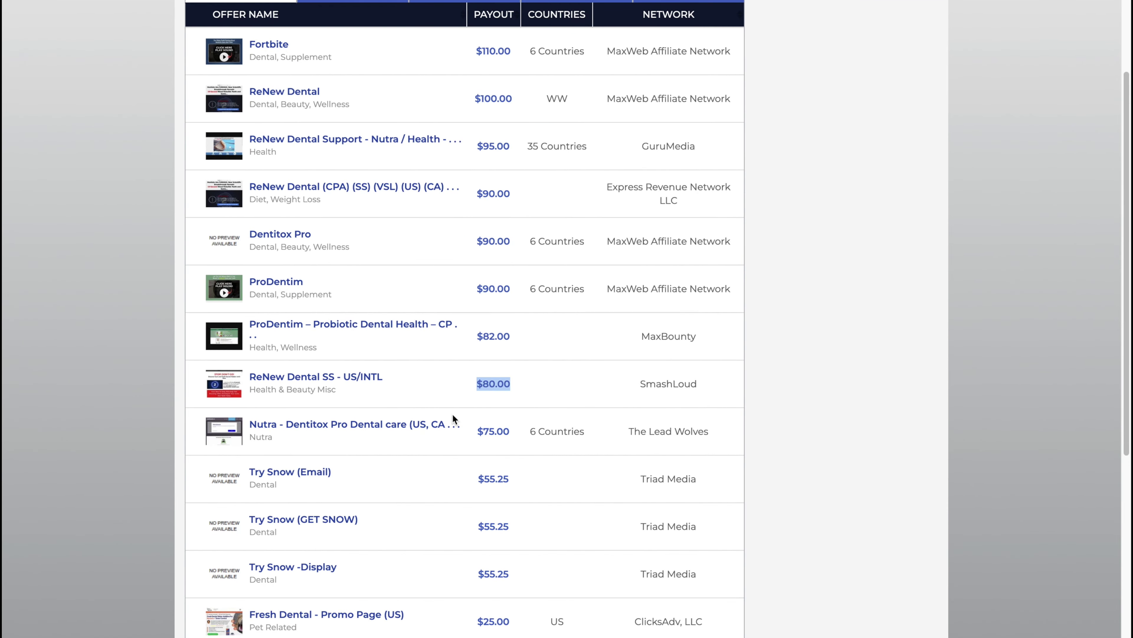
scroll(527, 422, "down", 7)
left_click_drag(529, 410, 462, 410)
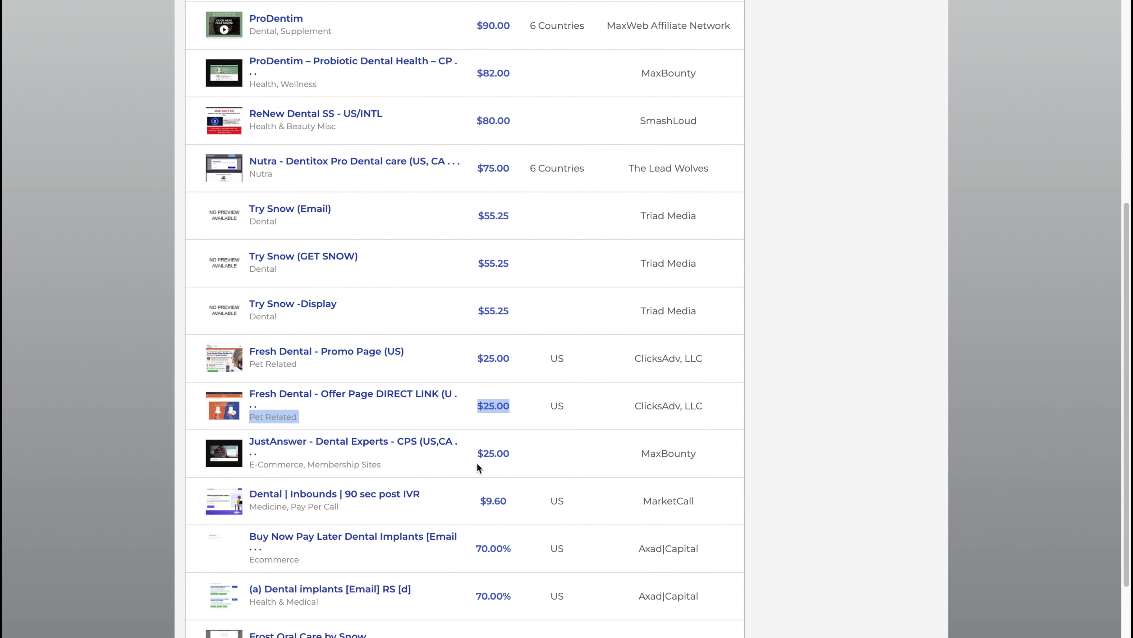
scroll(477, 462, "down", 7)
scroll(475, 473, "up", 15)
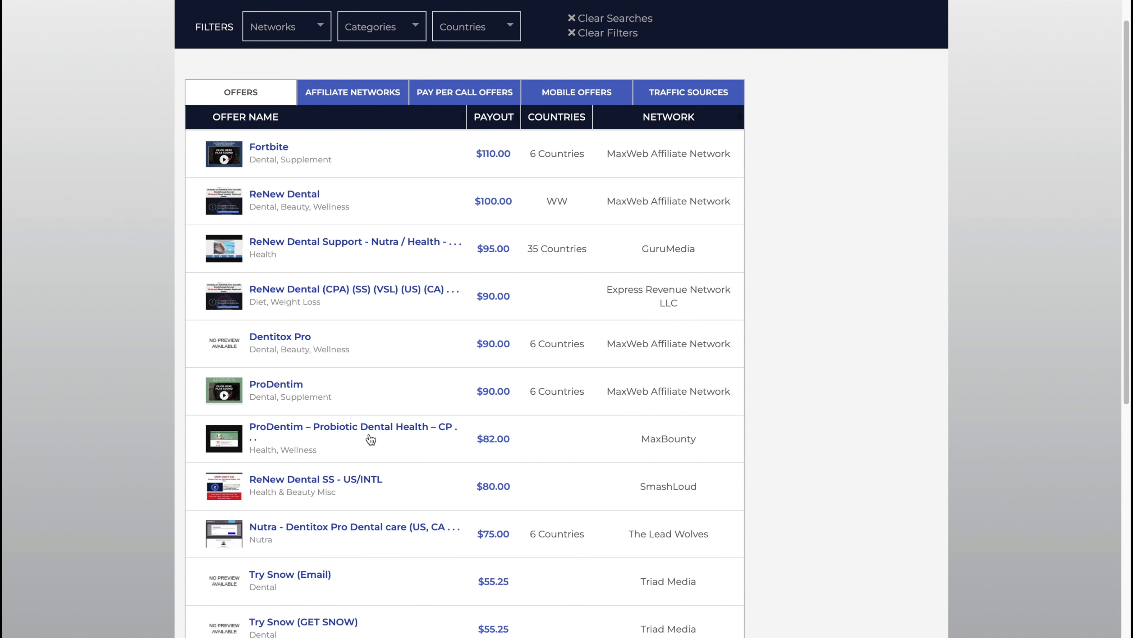
double_click(498, 439)
left_click(132, 83)
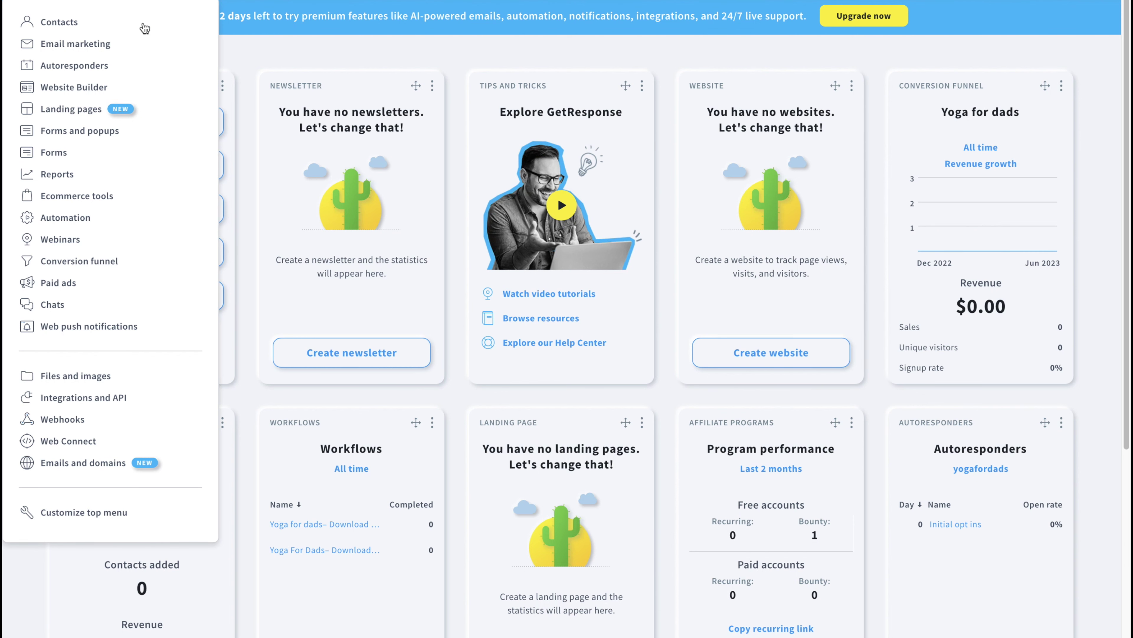
Start a new landing page built from a ready-made template.
left_click(89, 112)
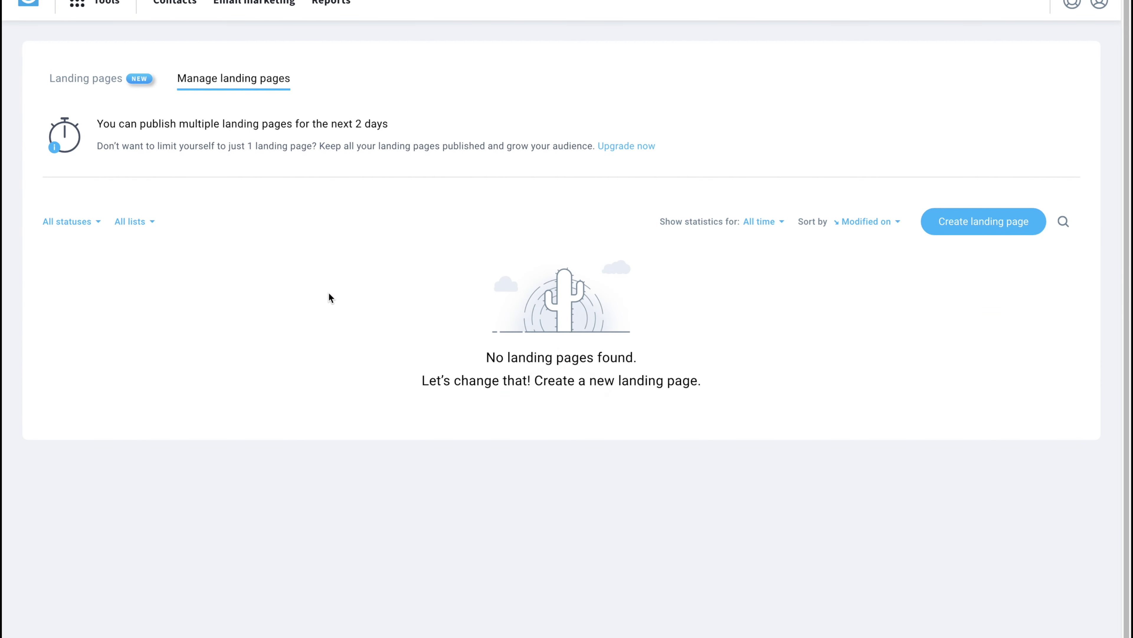
left_click(976, 298)
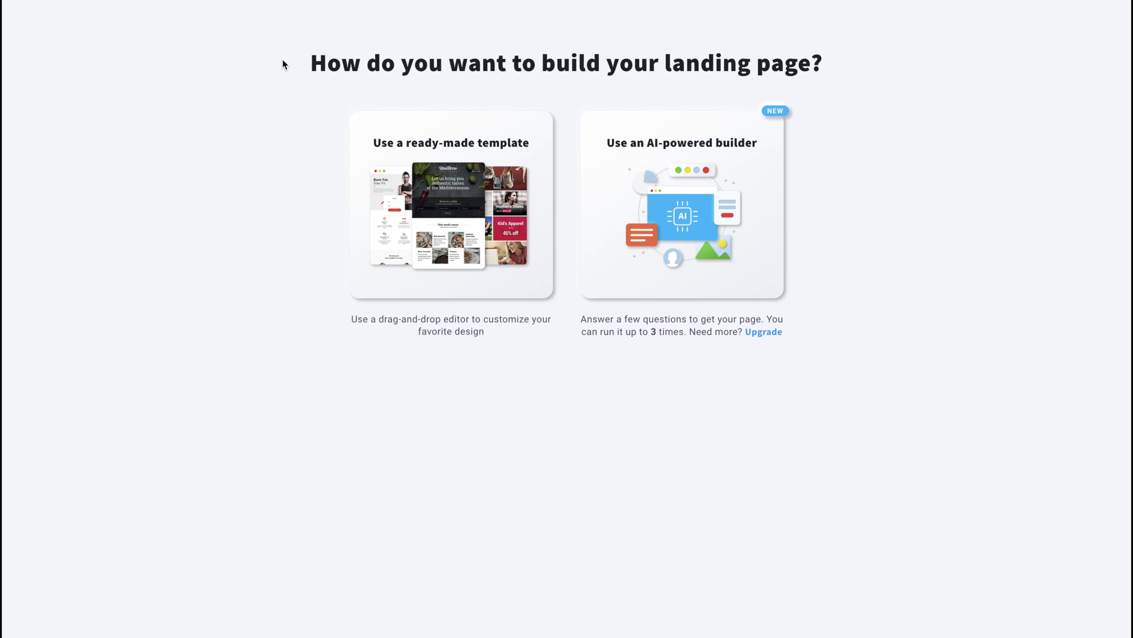
left_click(518, 230)
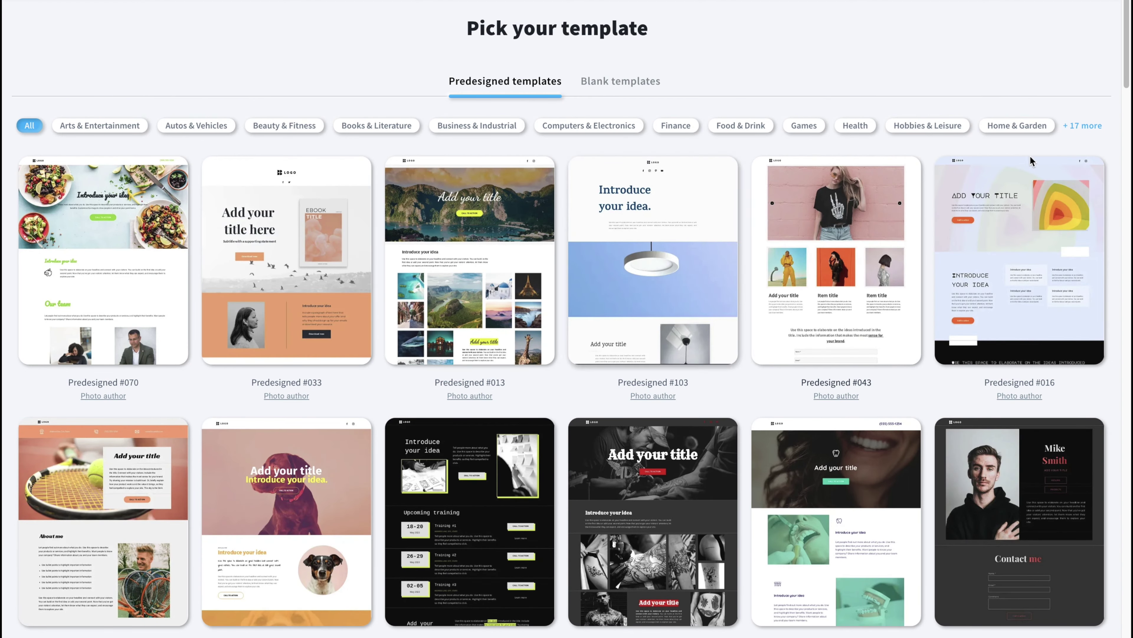
Browse all template categories and use the dental Predesigned #104 template.
left_click(1083, 127)
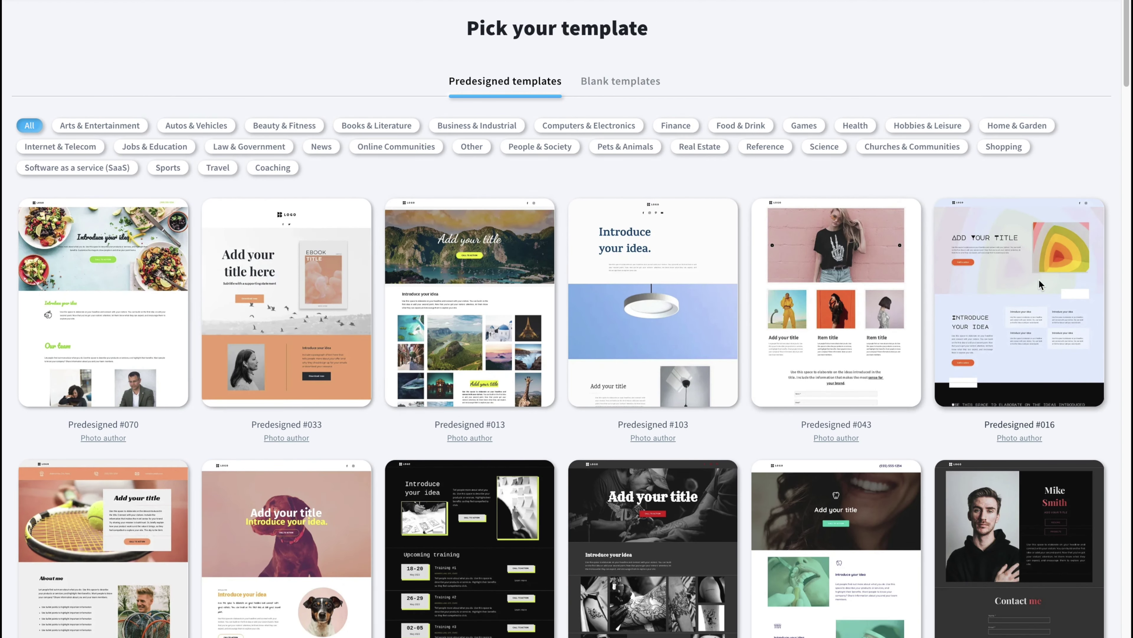
scroll(629, 313, "down", 2)
scroll(605, 399, "down", 3)
mouse_move(604, 399)
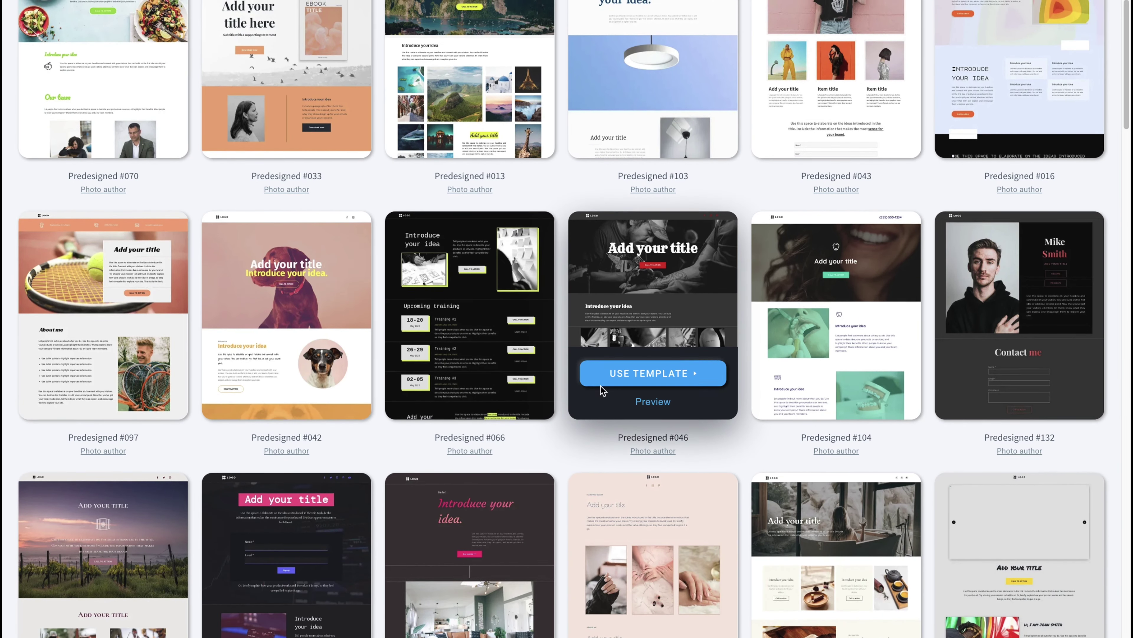
scroll(600, 386, "down", 4)
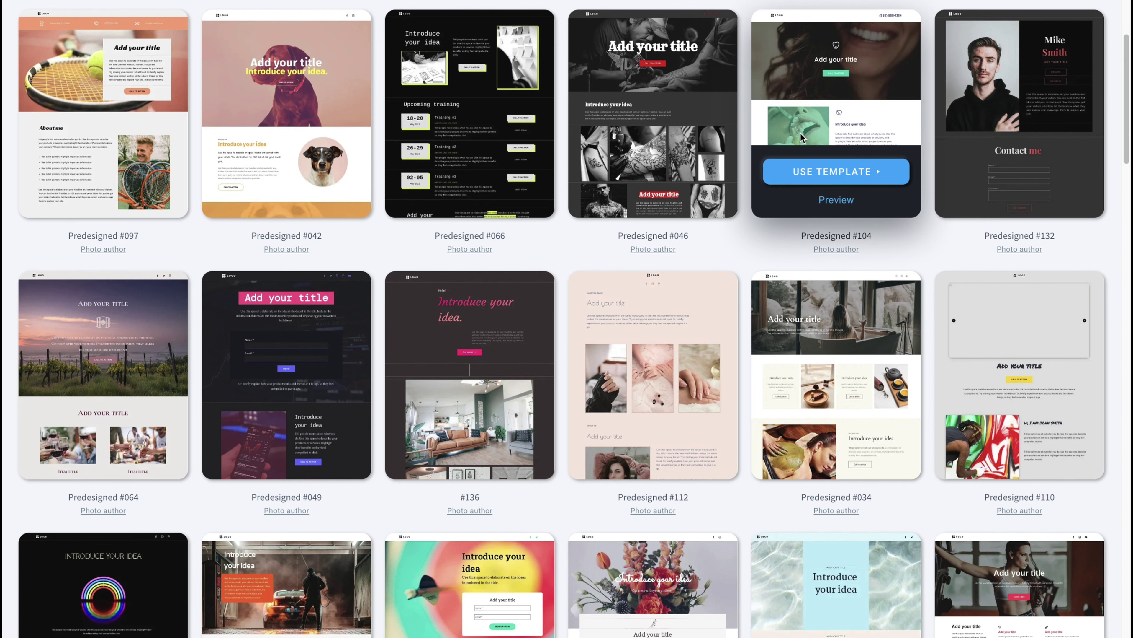
scroll(764, 304, "up", 5)
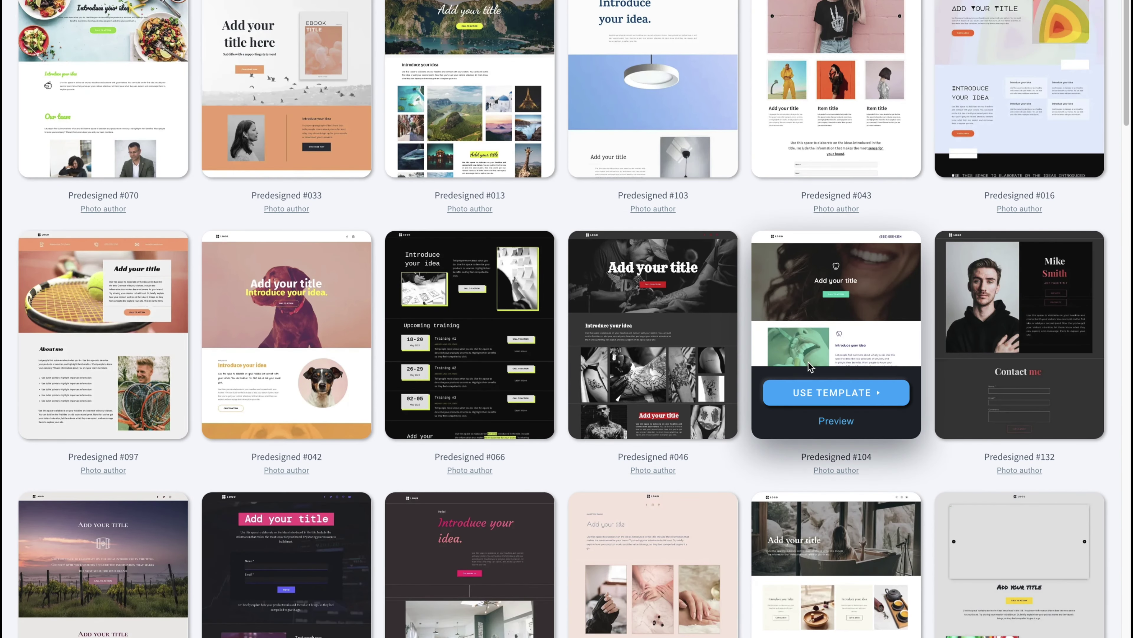
left_click(807, 399)
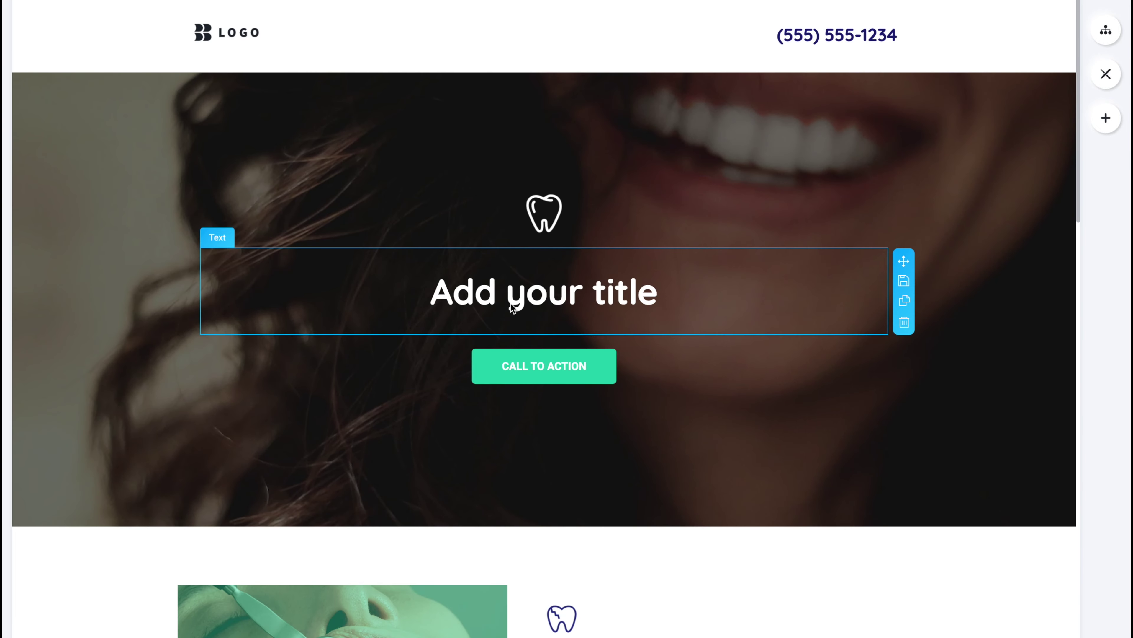
Replace the 'Add your title' heading with 'How To Get Rid of Calcium Deposits on Teeth'.
left_click(510, 303)
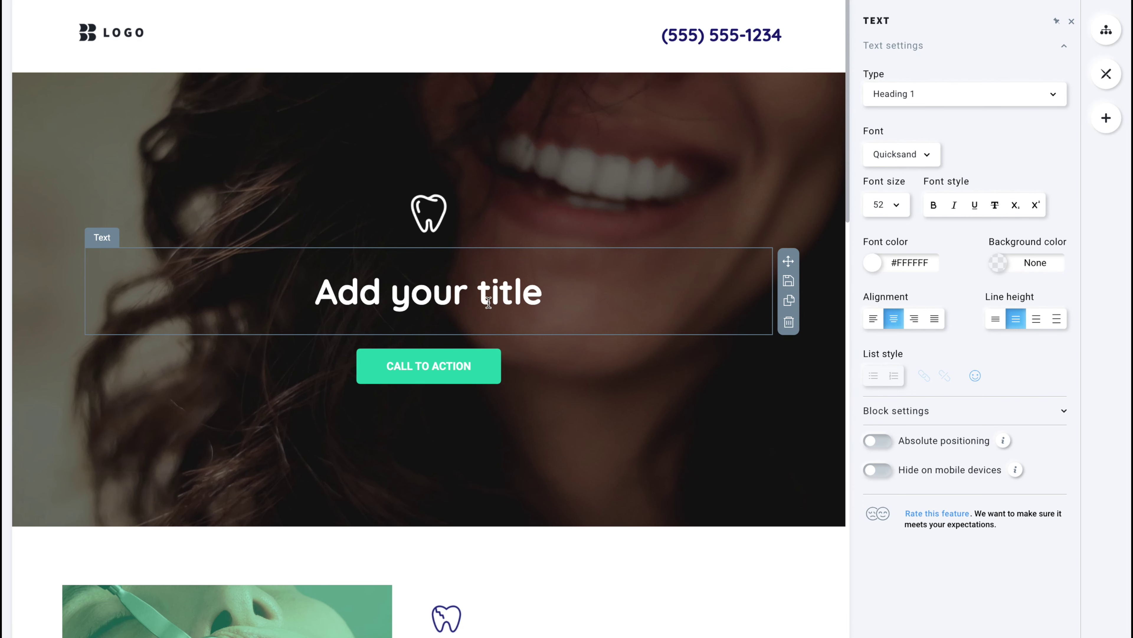
triple_click(489, 303)
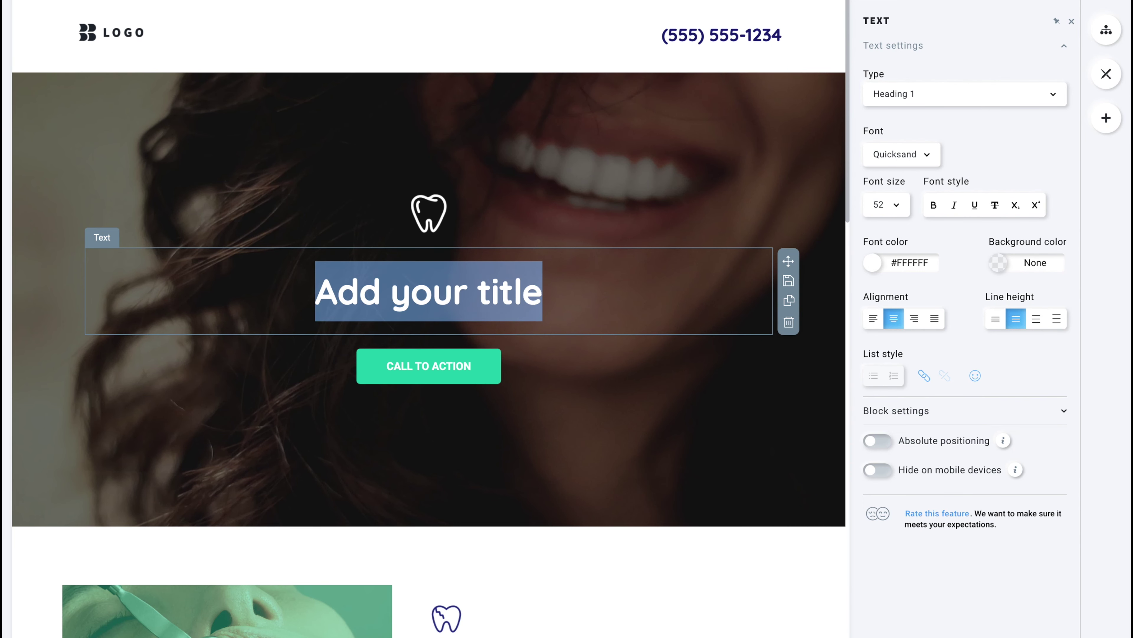
type("How To g")
key("BackSpace")
type("Get ")
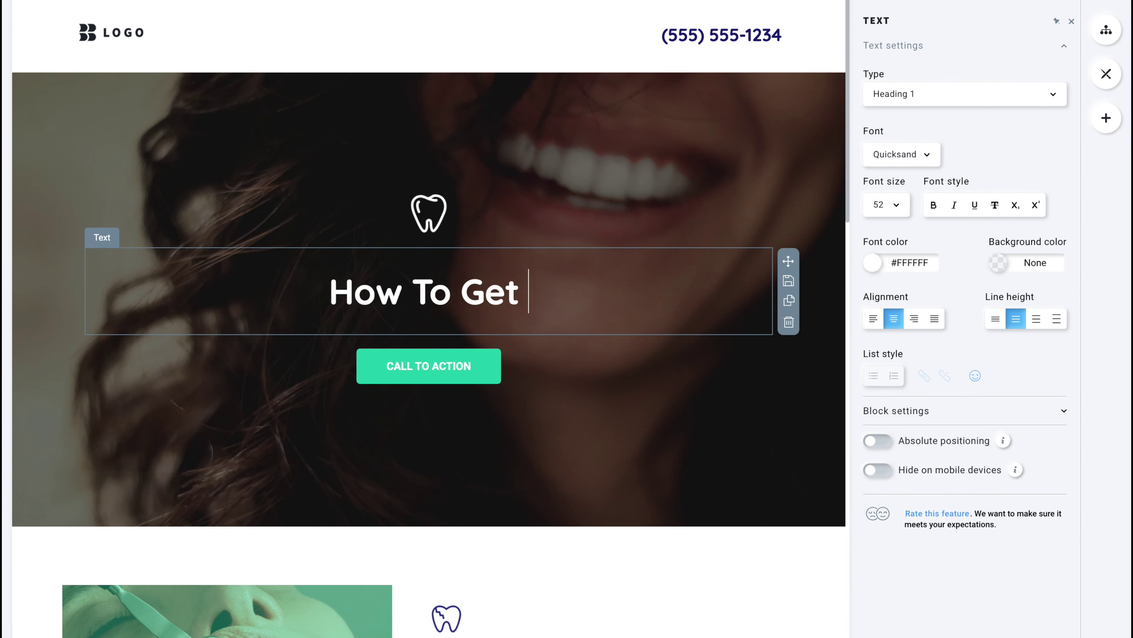
type("Rid of Calcium ")
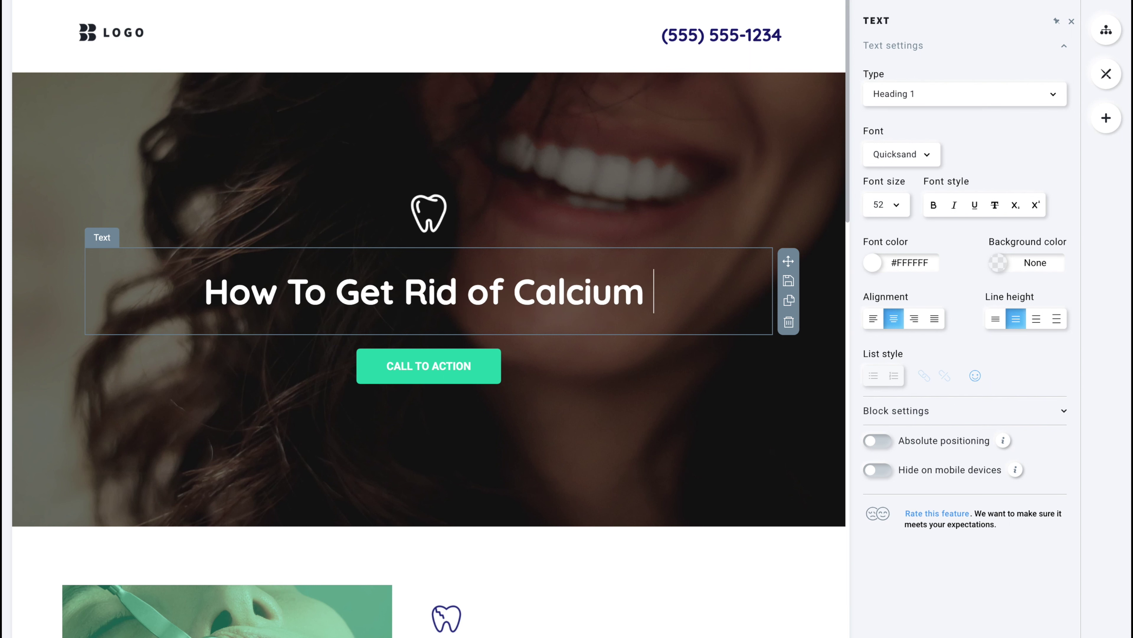
type("Deposits ")
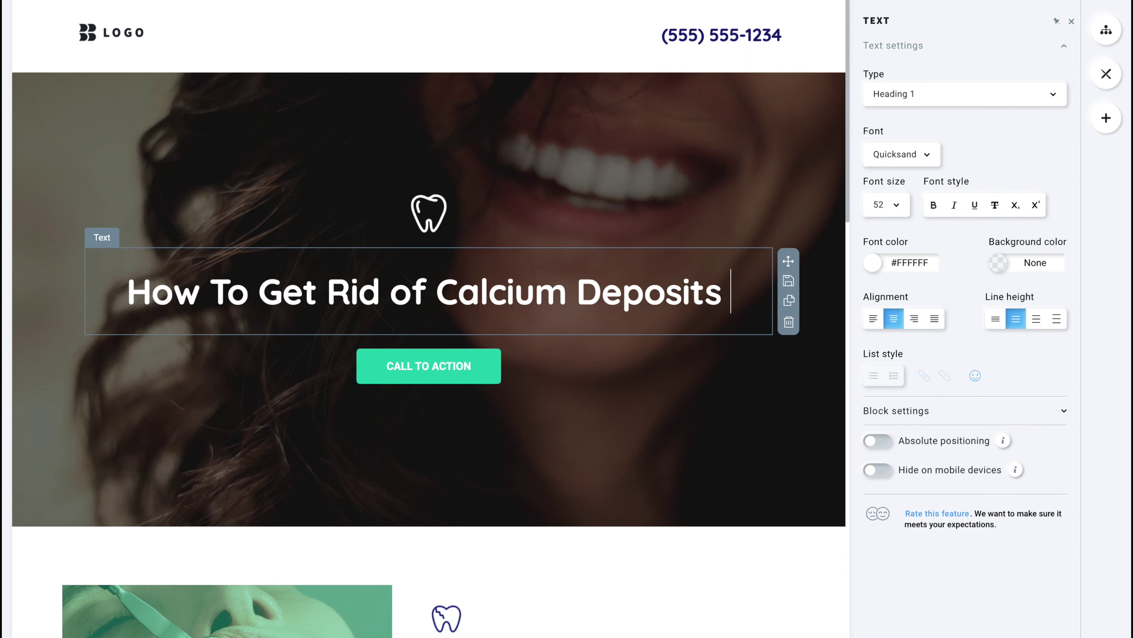
type("On")
key("BackSpace")
key("BackSpace")
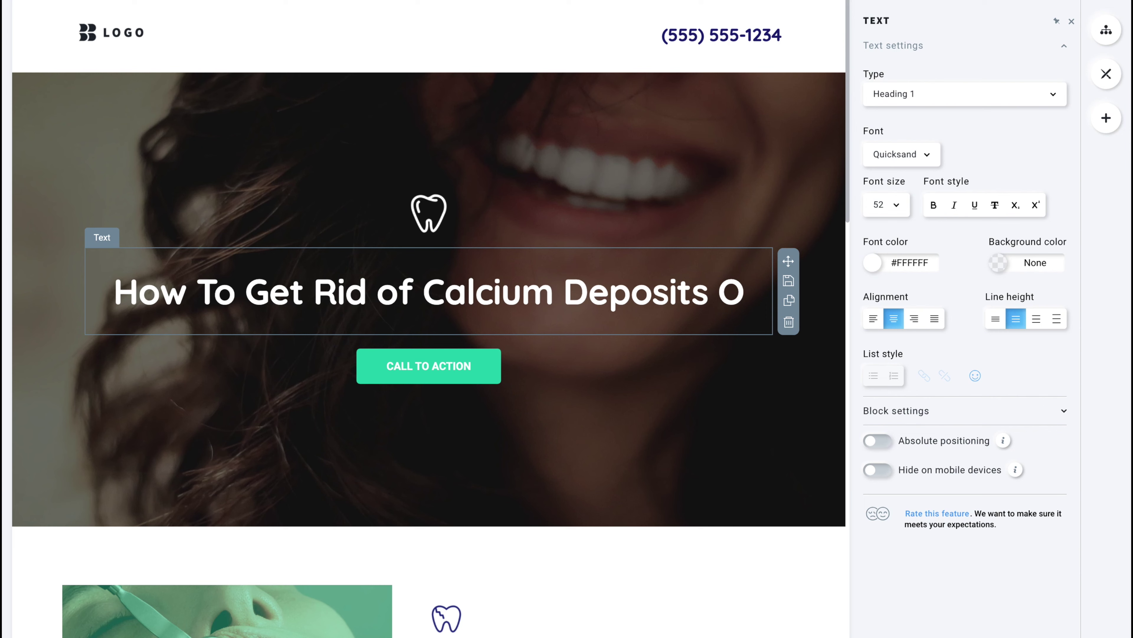
type("on Teeth")
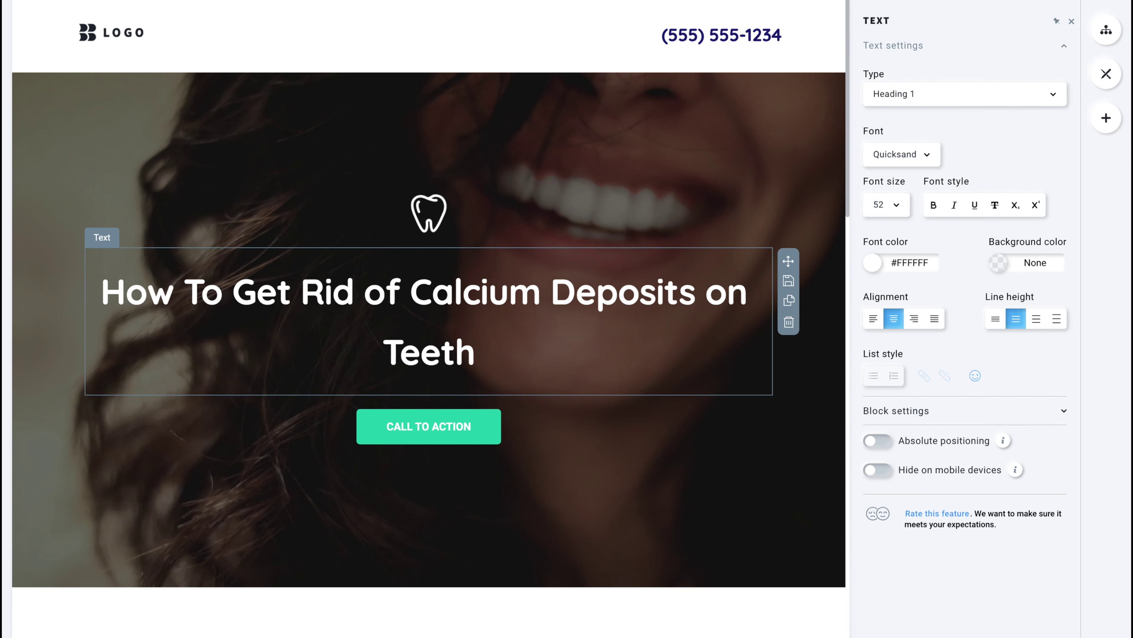
left_click(435, 425)
Select the call-to-action button's 'Opt In Here' label in the Button text field.
double_click(437, 423)
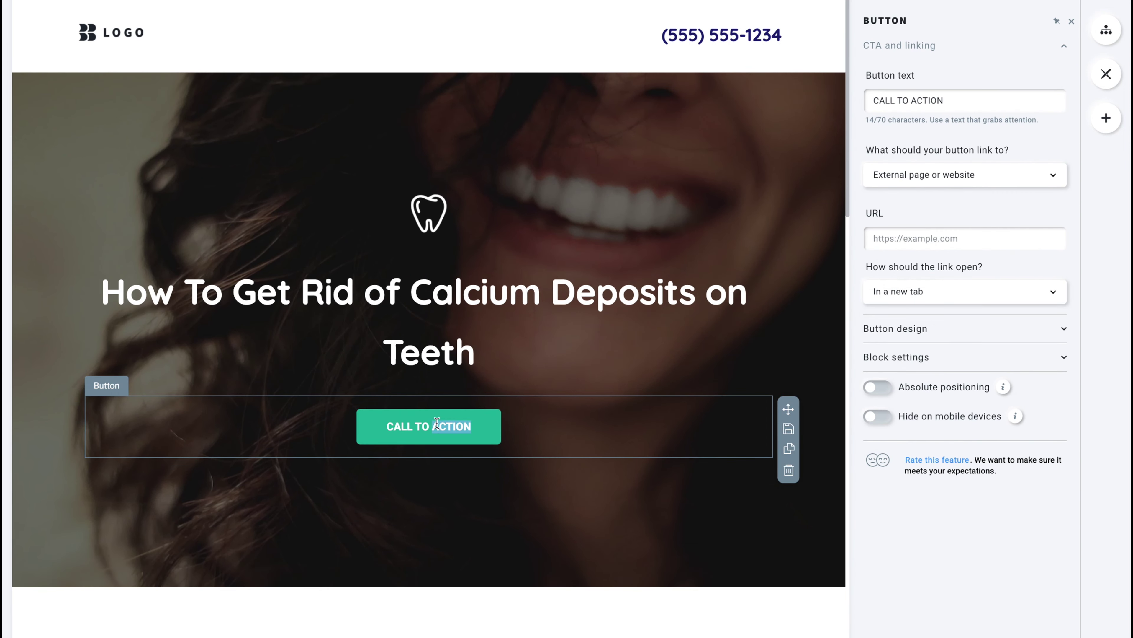
left_click(457, 421)
left_click_drag(466, 423, 405, 423)
triple_click(979, 107)
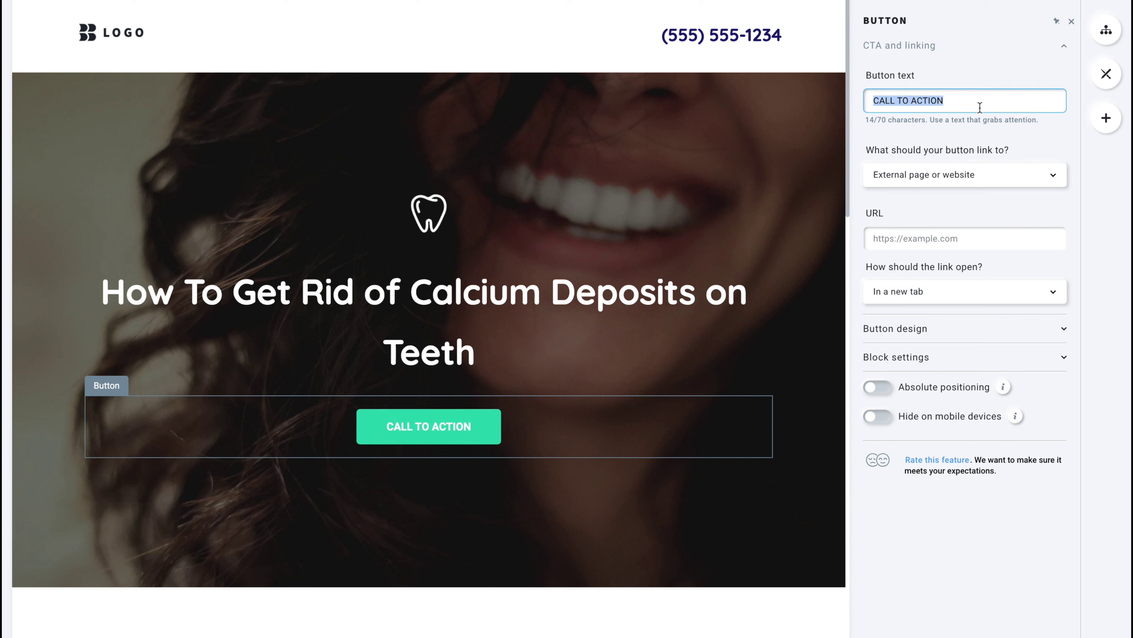
type("Opt ")
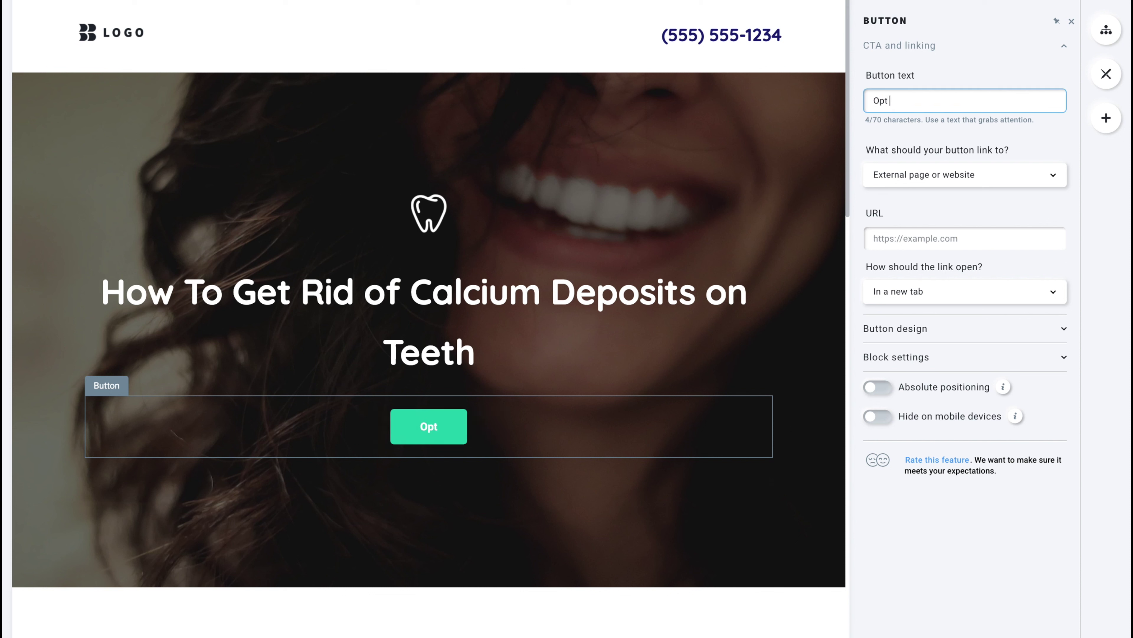
type("In Here")
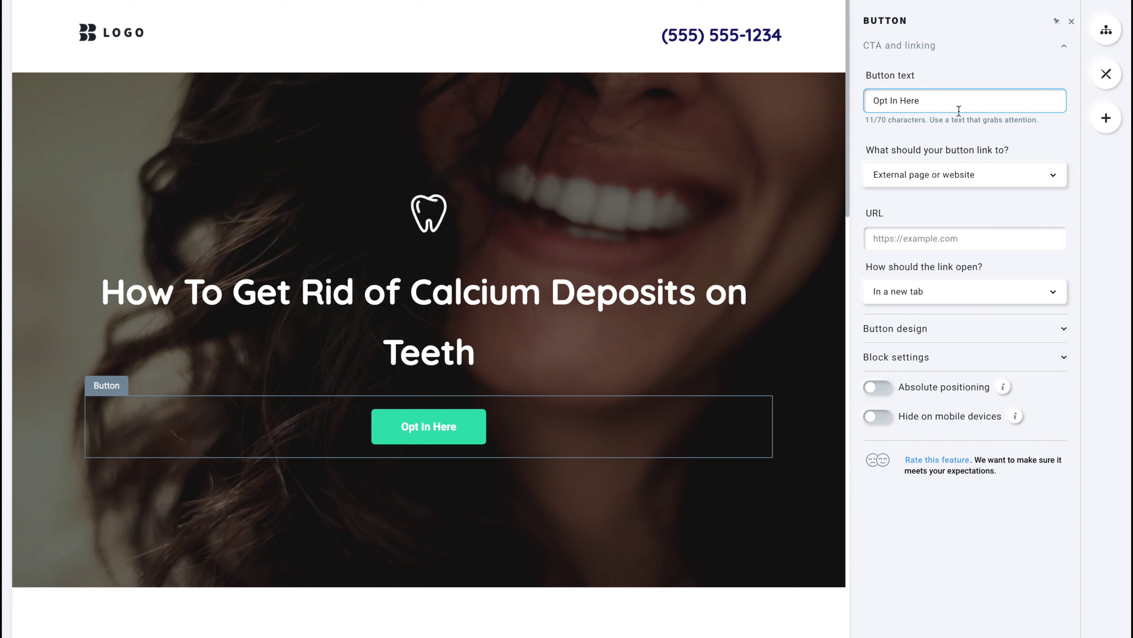
key("shift+Left")
key("shift+Left")
key("shift+Left")
key("shift+Left")
key("ctrl+a")
Type 'Download Your Guide Here' as the label, correcting the 'Dwonload' typo.
type("Dwonload Your Guide")
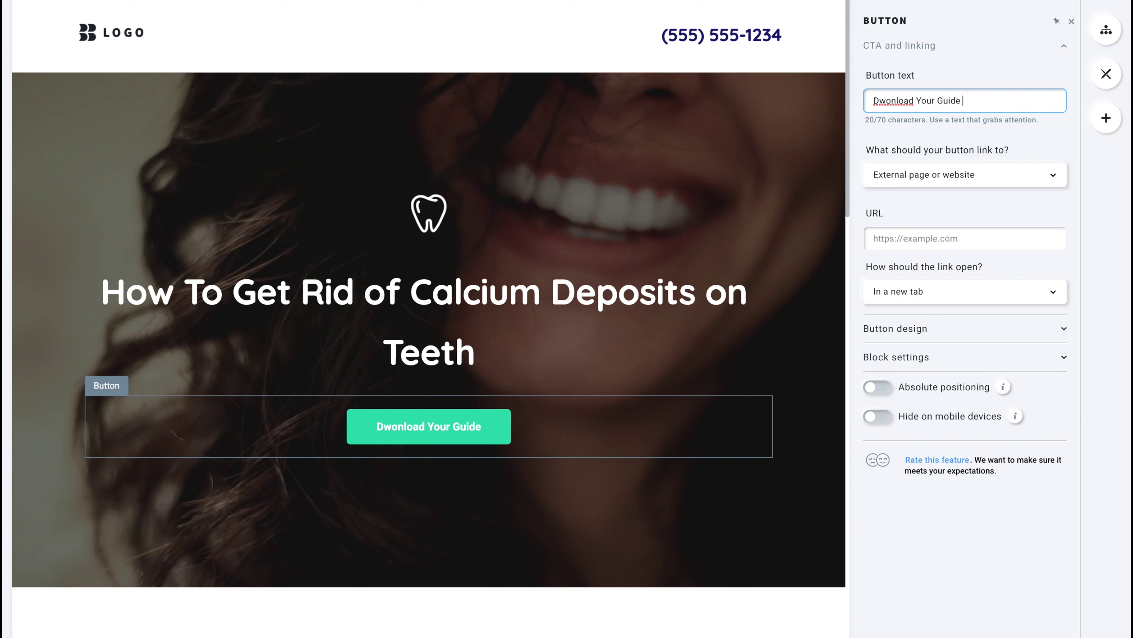
type(" Here")
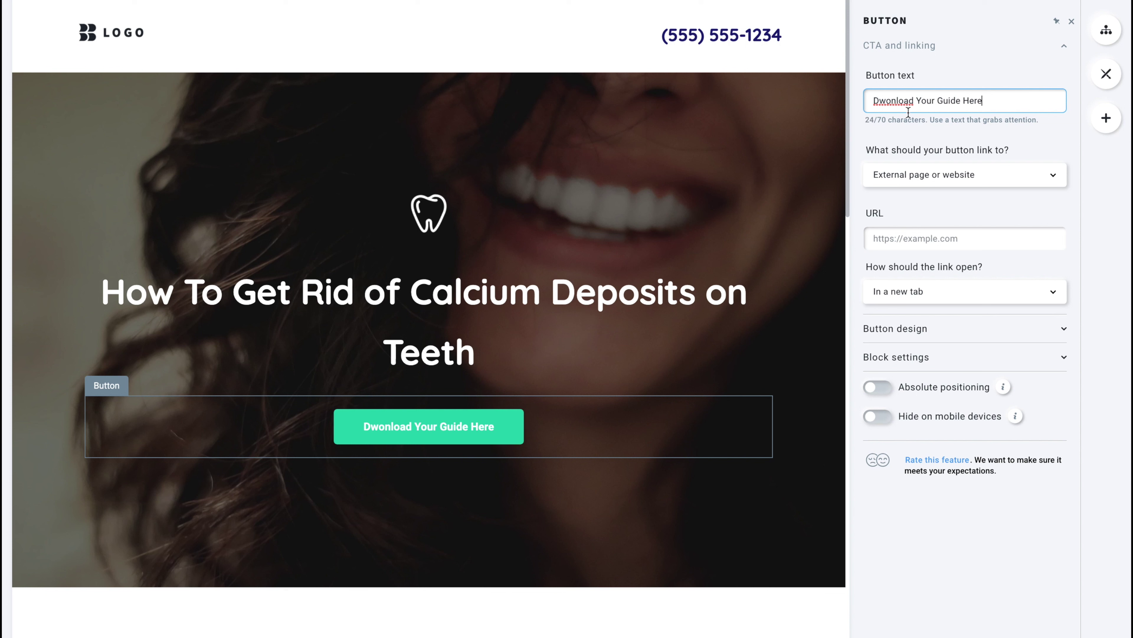
double_click(891, 103)
left_click(890, 104)
key("Delete")
key("Left")
type("o")
Set the button to link to Email address and enter the recipient's e-mail.
left_click(994, 241)
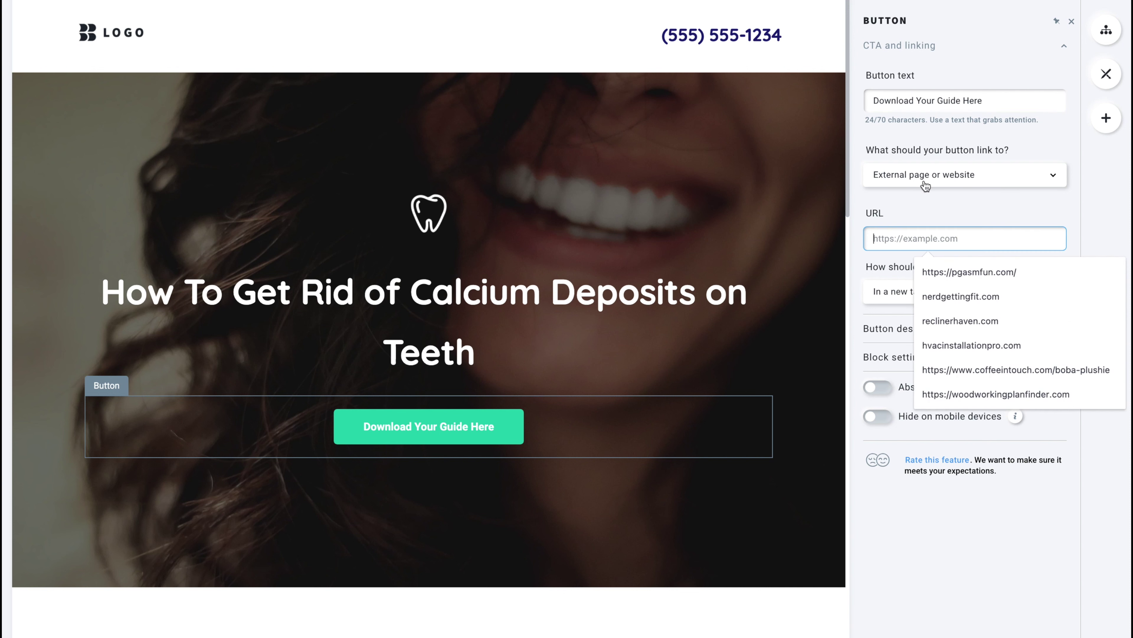
left_click(978, 180)
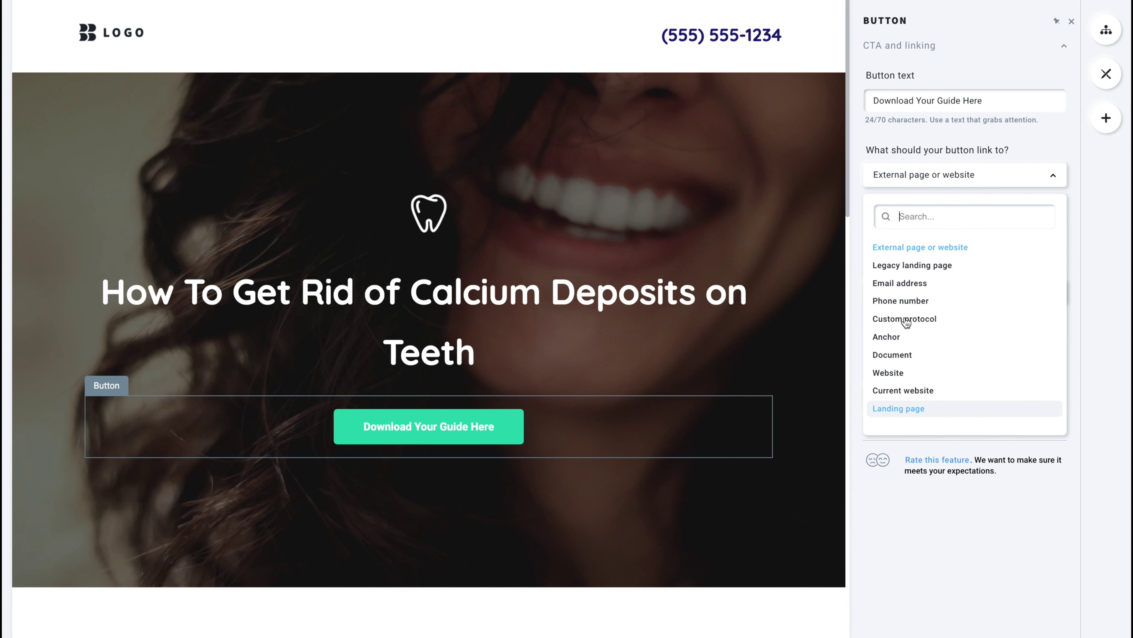
left_click(902, 283)
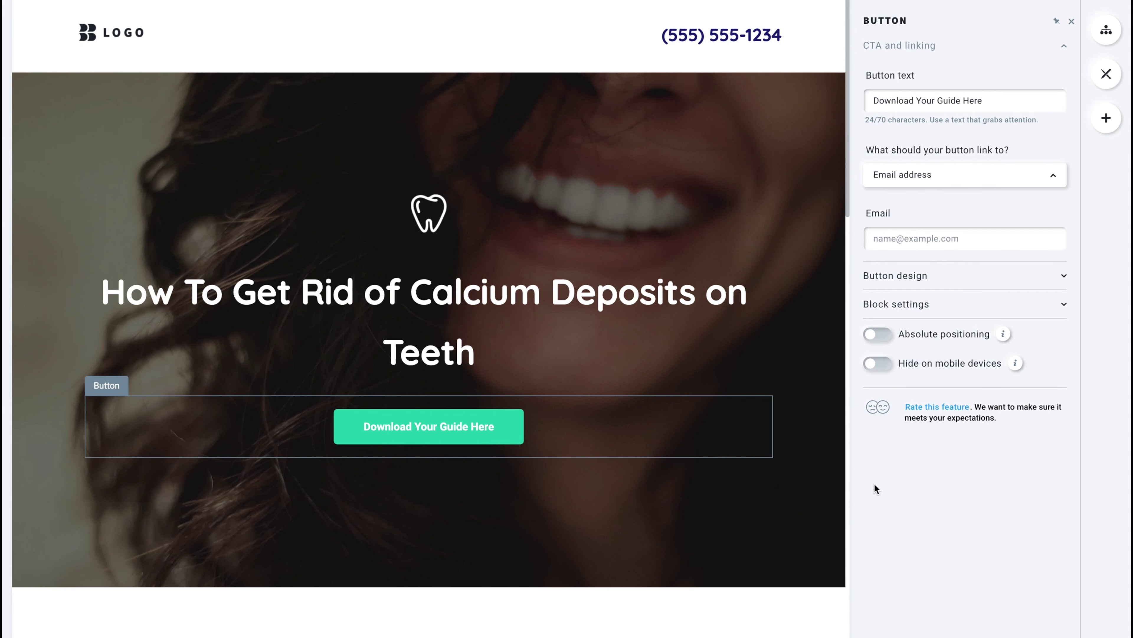
left_click(889, 235)
type("fo")
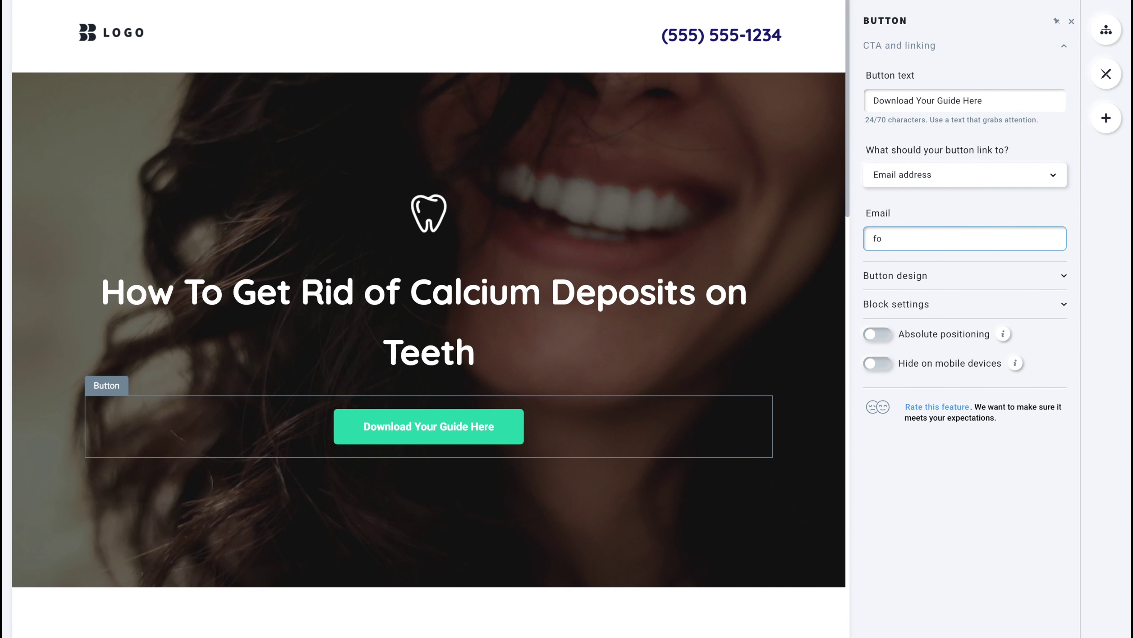
key("BackSpace")
key("BackSpace")
scroll(362, 366, "down", 7)
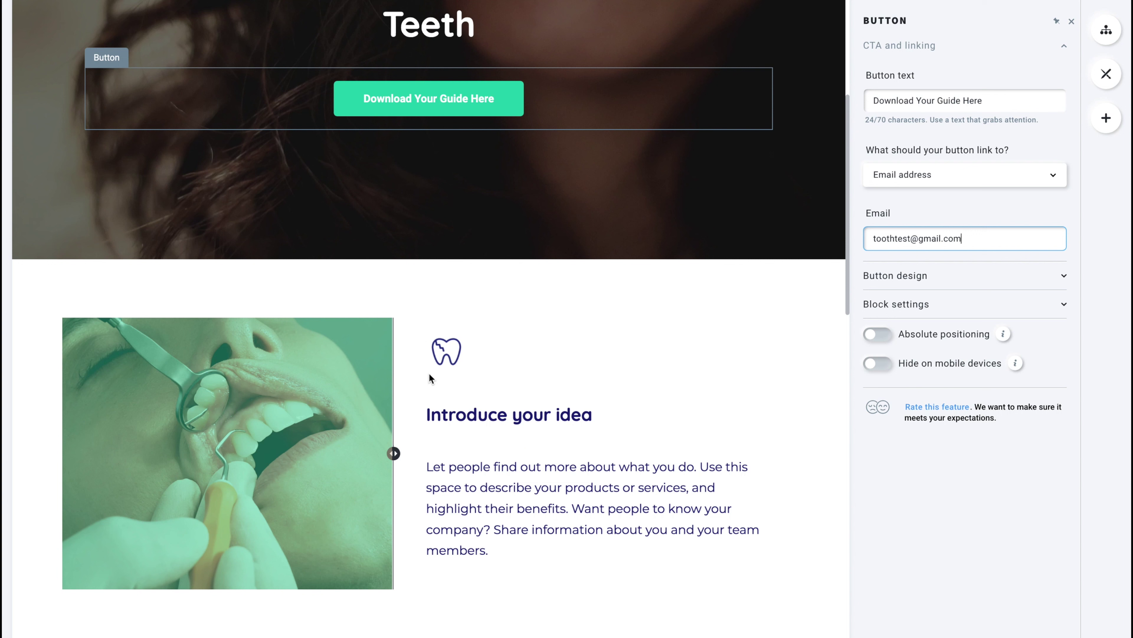
left_click(445, 359)
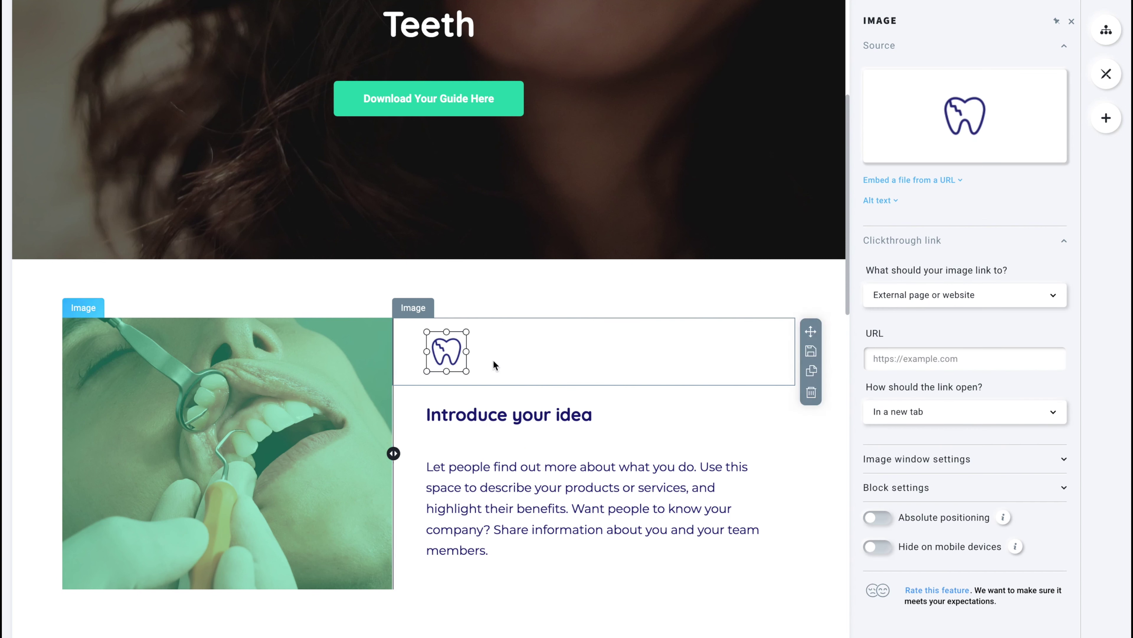
left_click(972, 126)
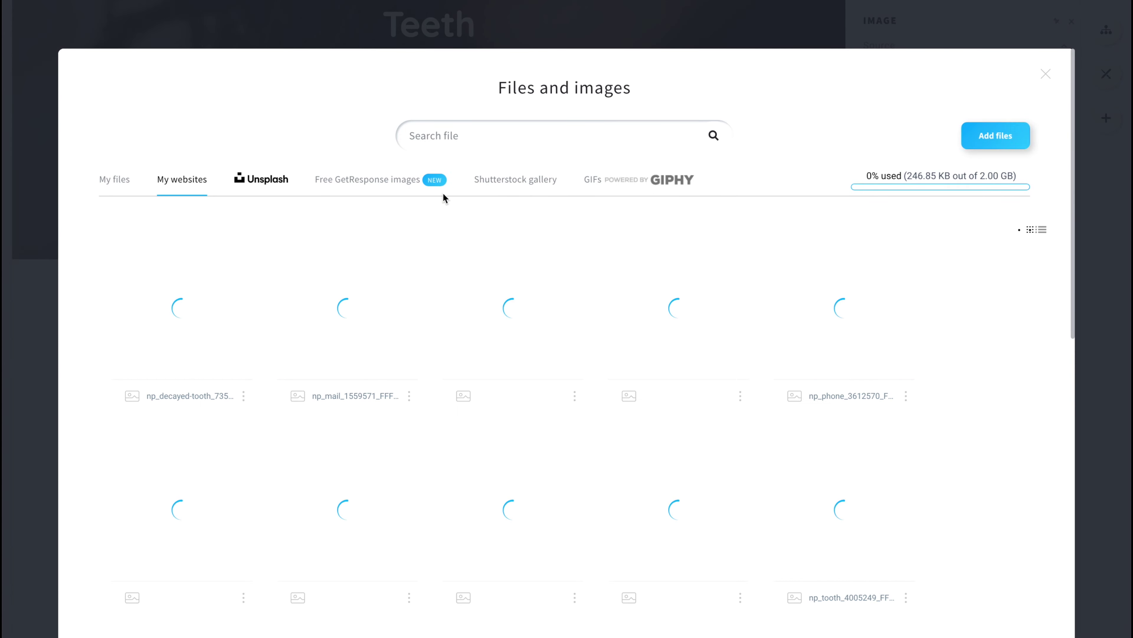
left_click(574, 396)
scroll(463, 362, "down", 10)
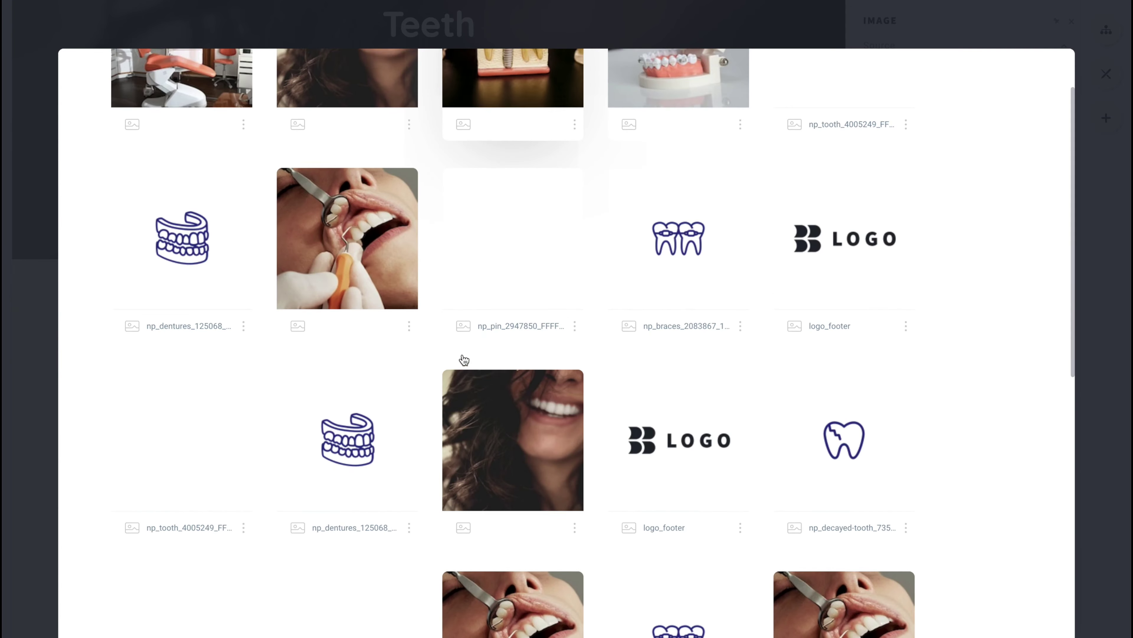
scroll(501, 367, "up", 10)
scroll(530, 291, "down", 3)
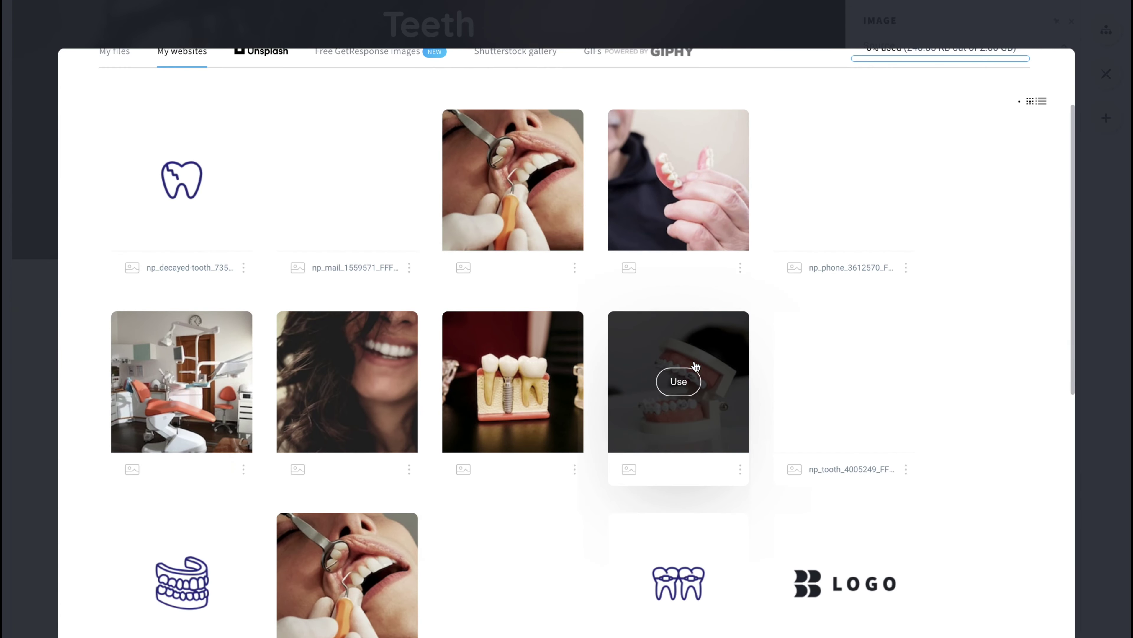
left_click(678, 382)
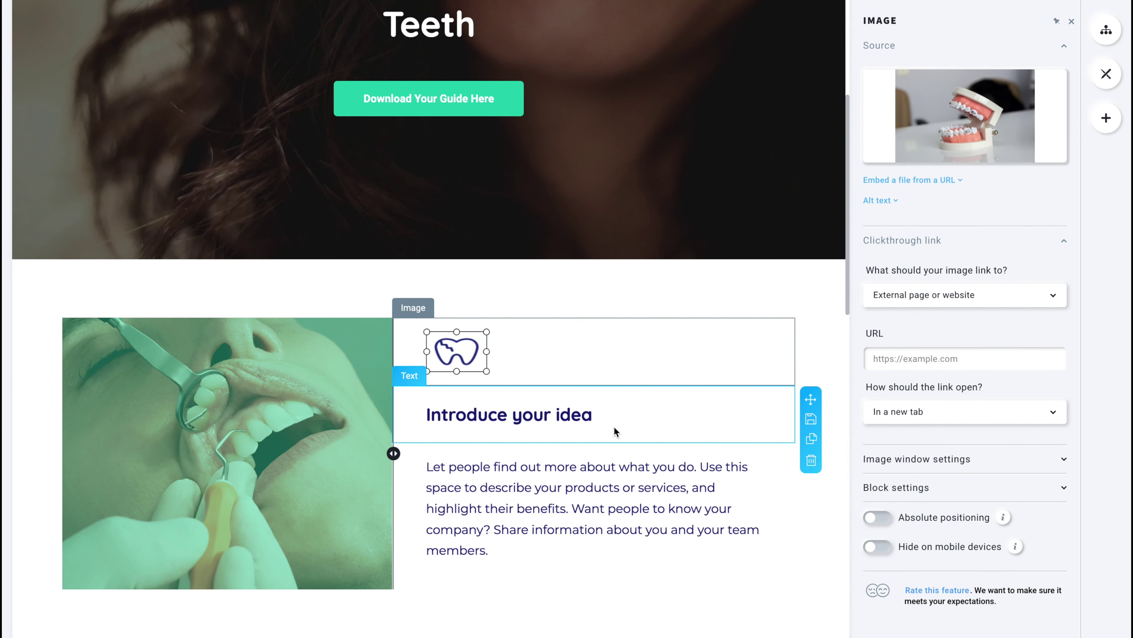
left_click(959, 120)
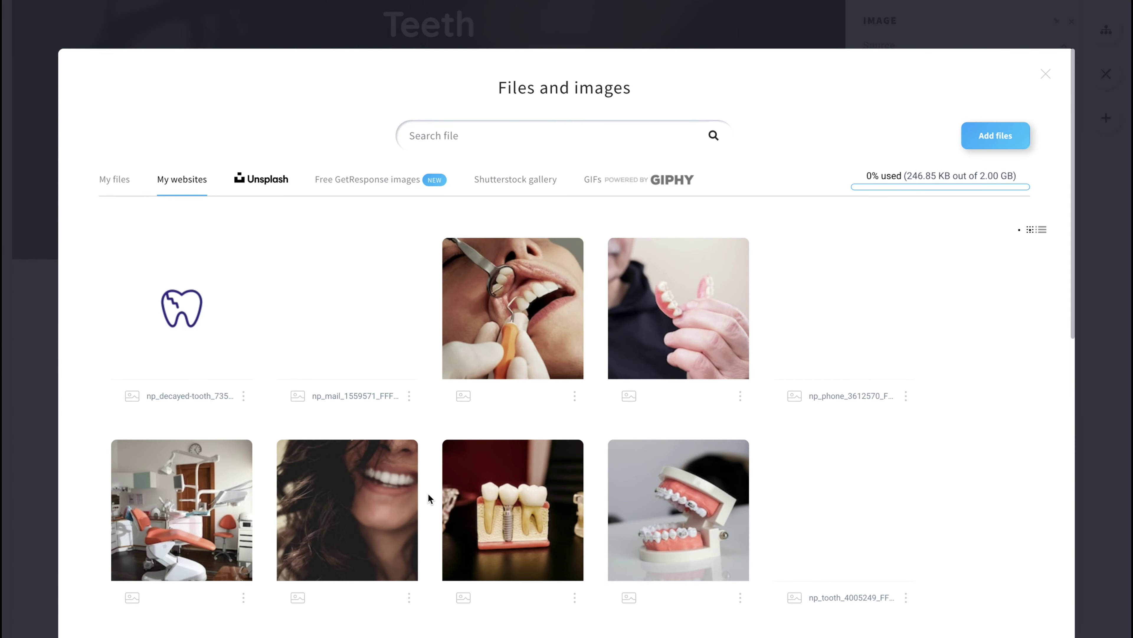
left_click(618, 190)
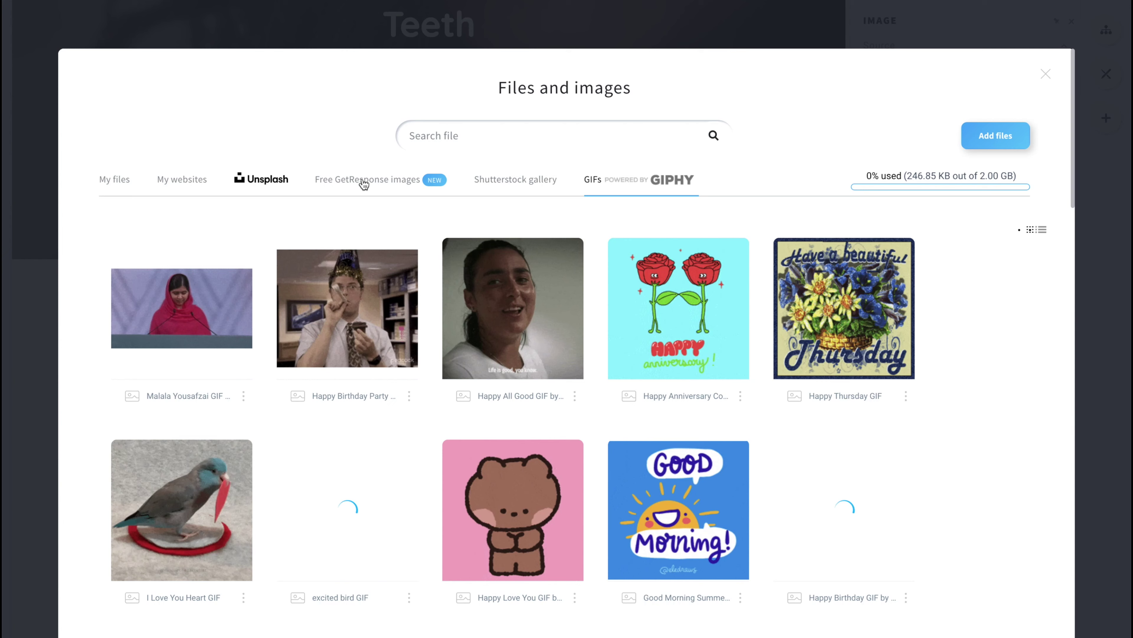
left_click(363, 182)
left_click(250, 181)
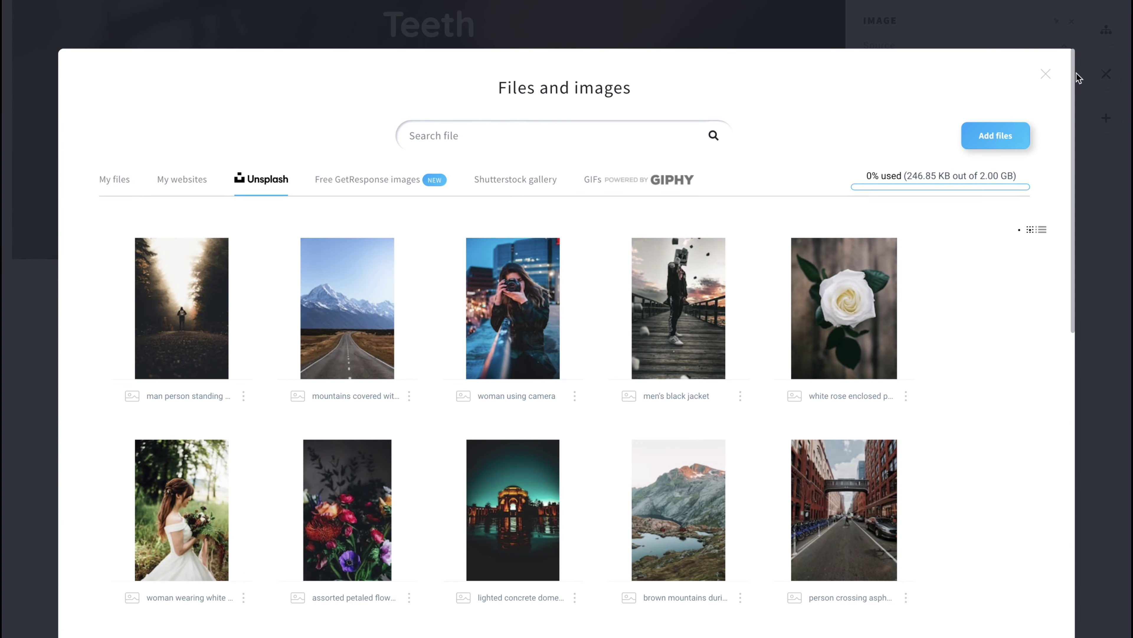
left_click(1046, 74)
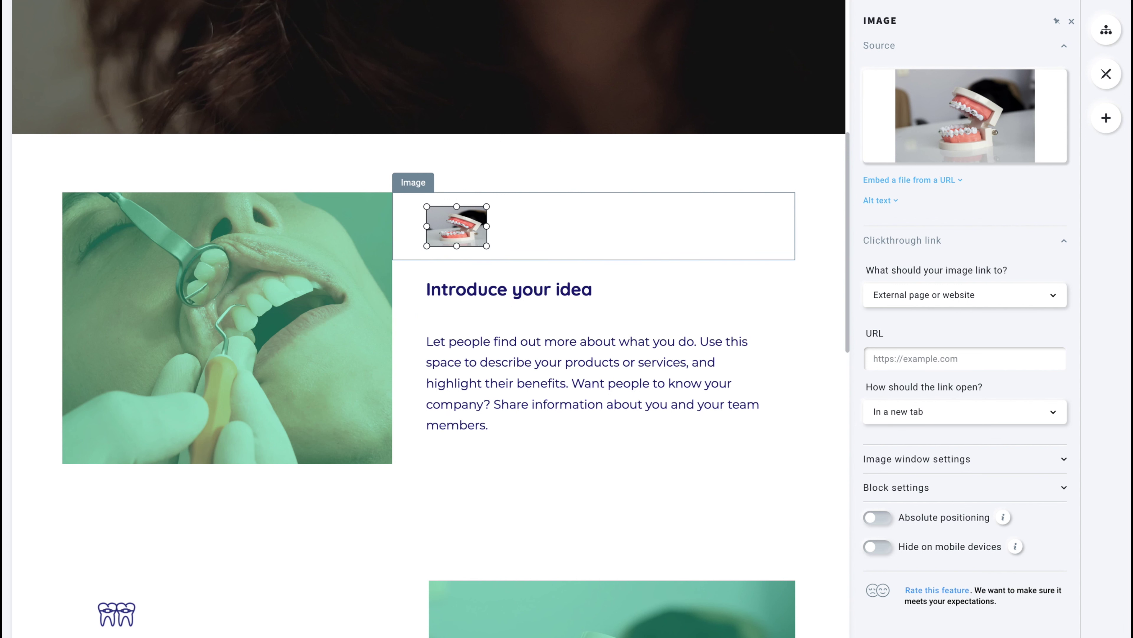
Retitle the 'Introduce your idea' heading to 'Get rid of calcium deposits fast'.
left_click(492, 295)
triple_click(493, 296)
scroll(473, 383, "up", 10)
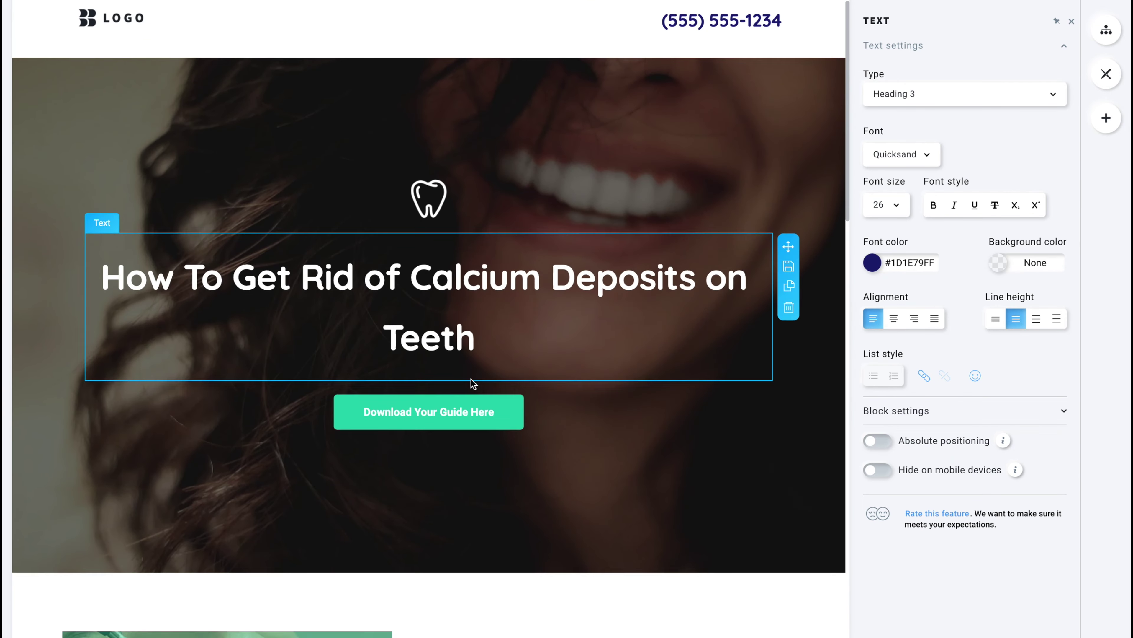
scroll(473, 383, "down", 6)
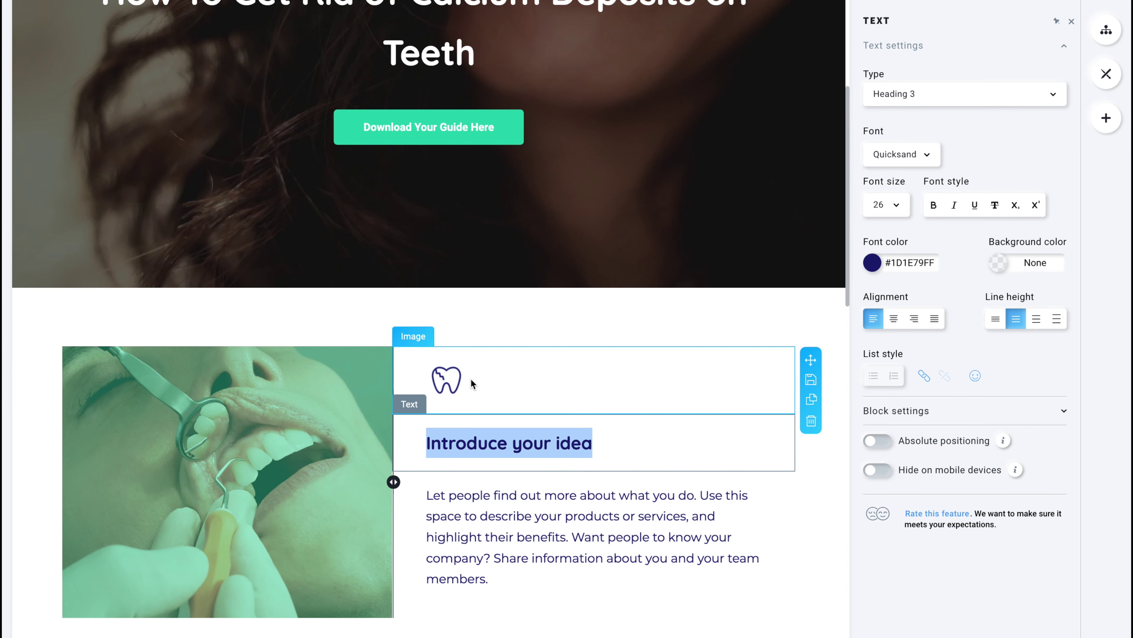
type("Get rid of c")
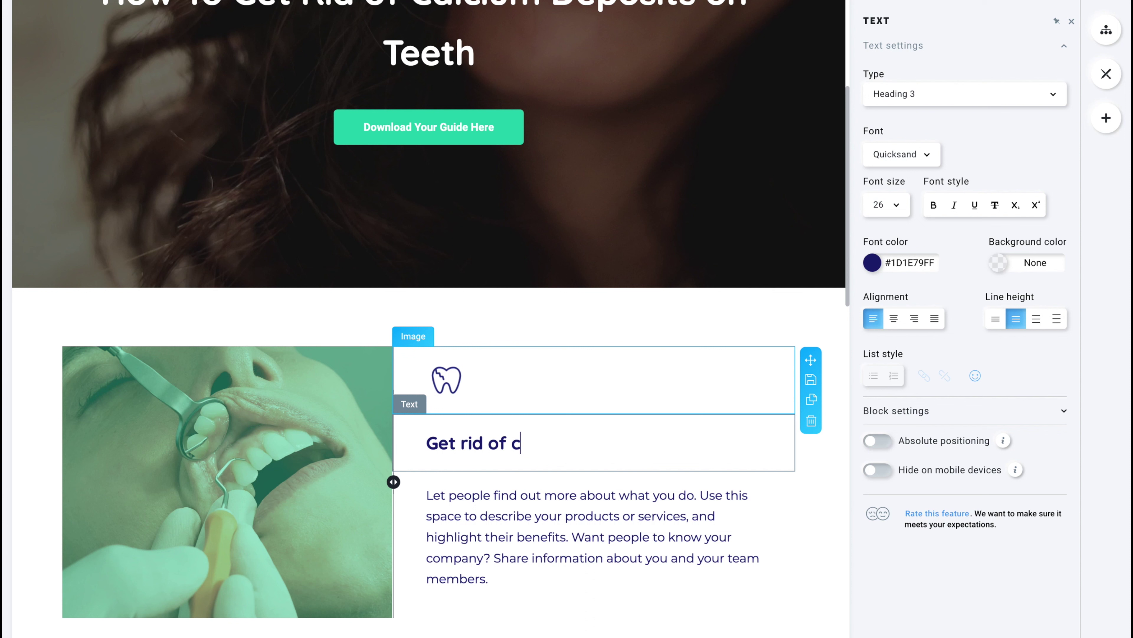
type("alcium deposits fast")
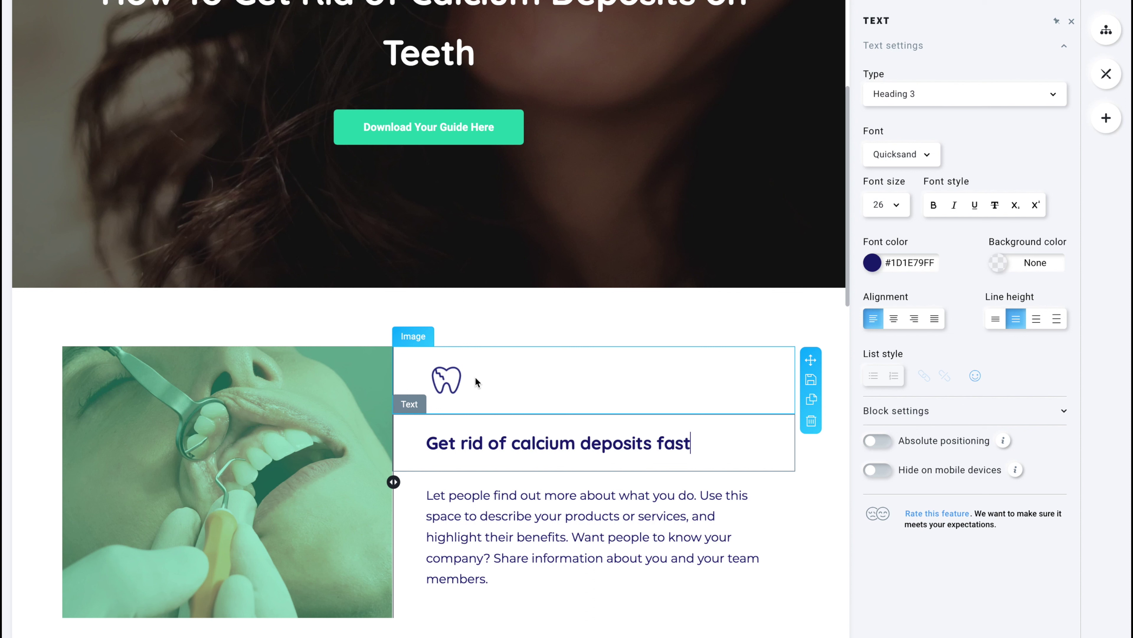
Replace the placeholder paragraph with text starting 'A lot of people with calcium deposits…'.
left_click(464, 520)
key("ctrl+a")
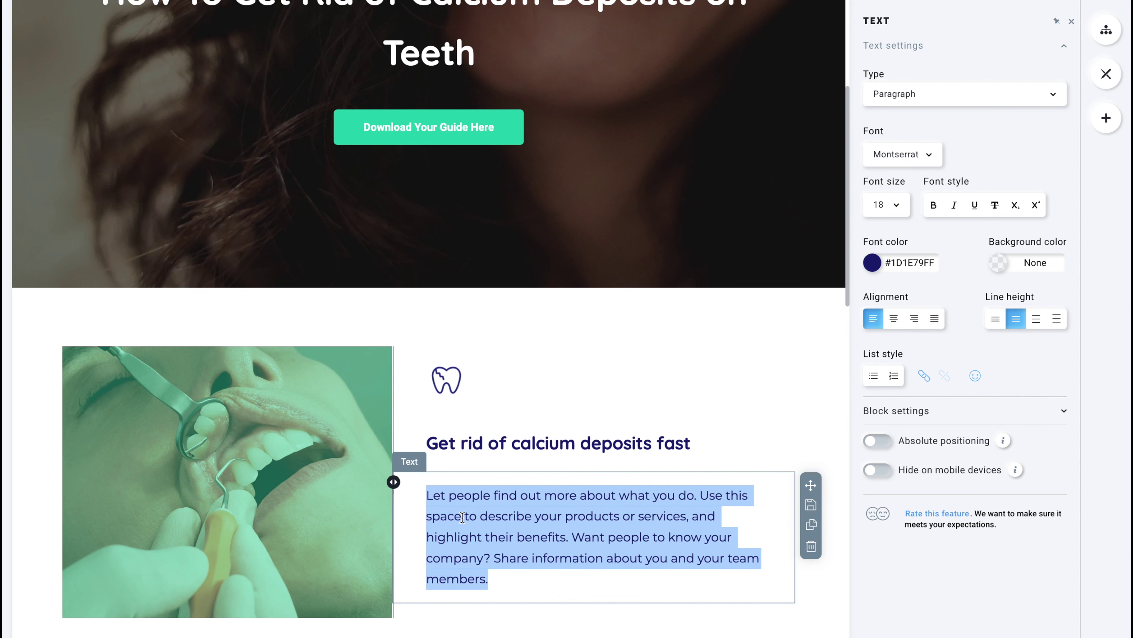
type("A lot of people ")
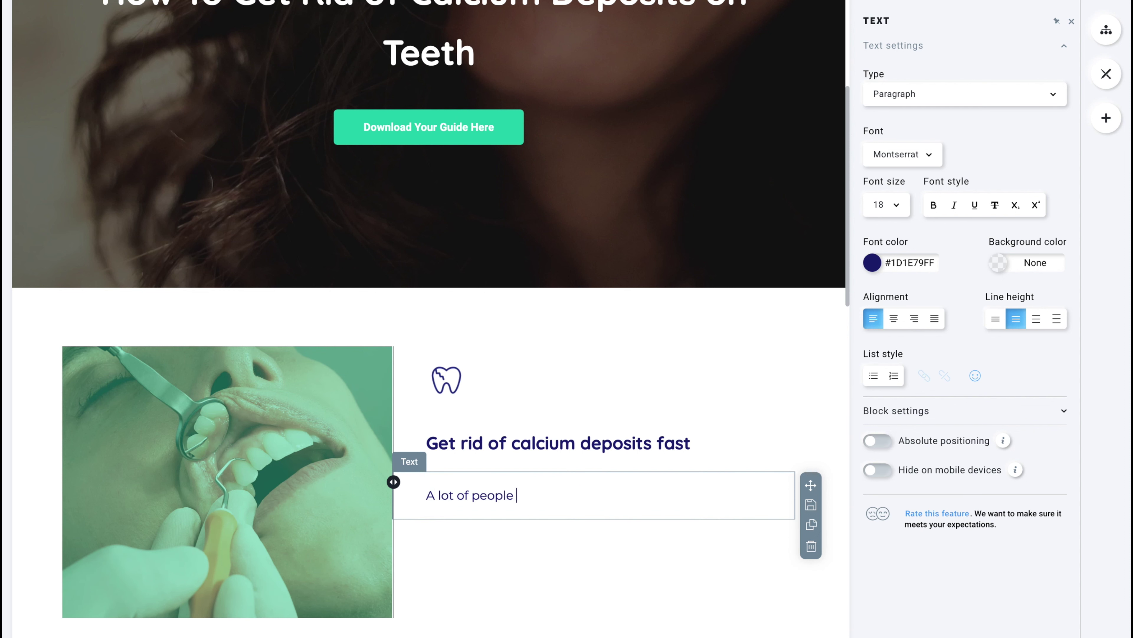
type("with calcium deposits ge")
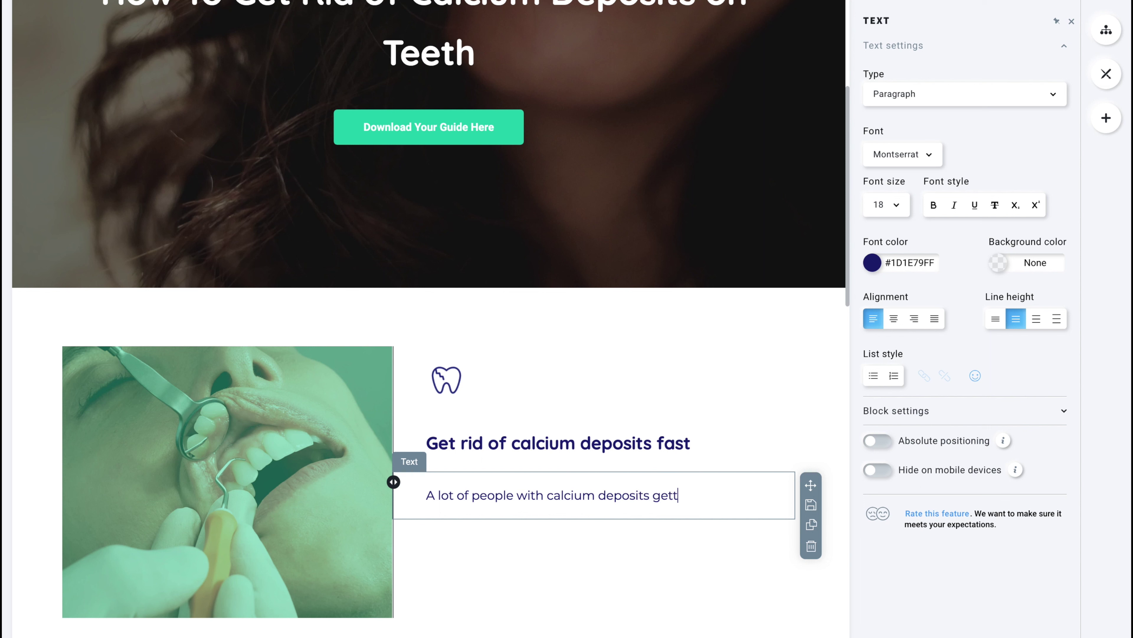
type("t them after vyears of neglent wh")
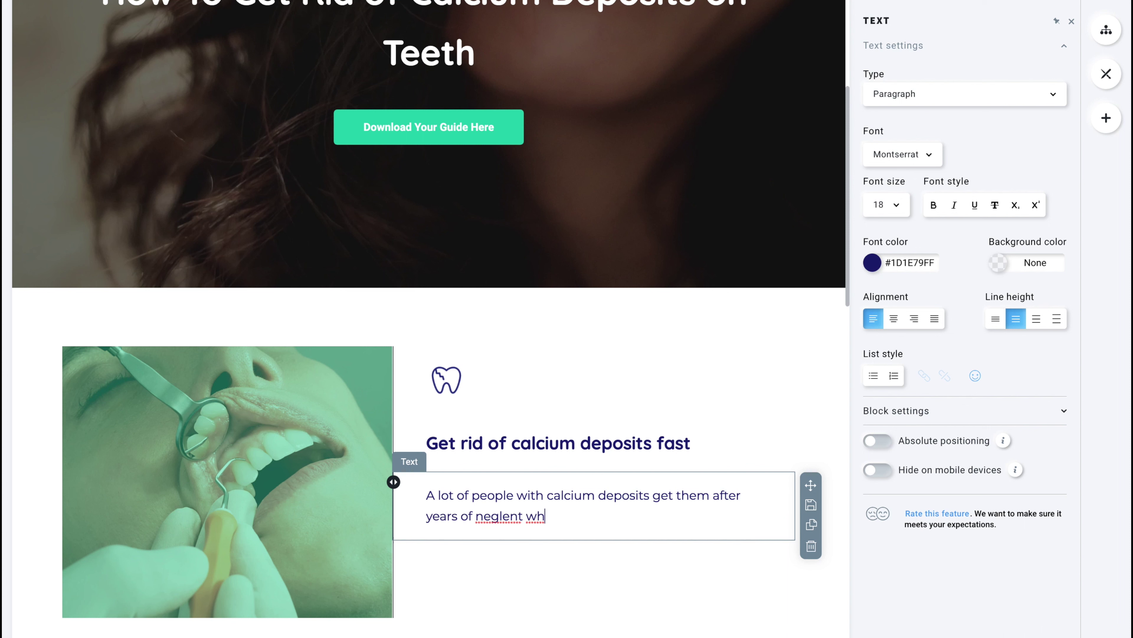
type("ile wearing braces")
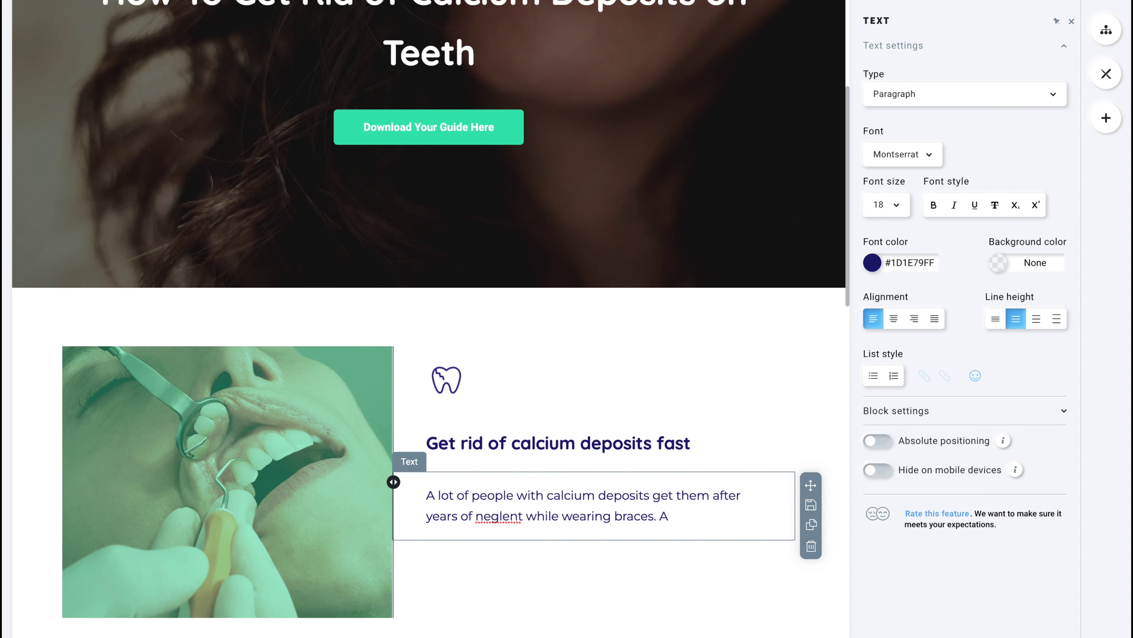
type(". One of the top me")
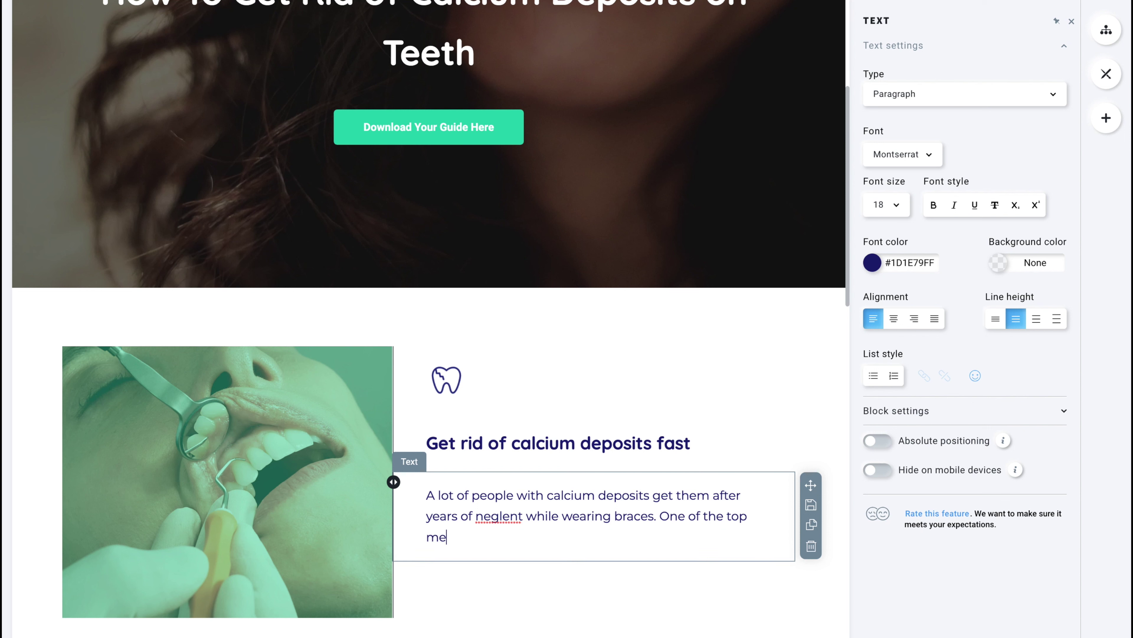
type("thods of removing calcium is")
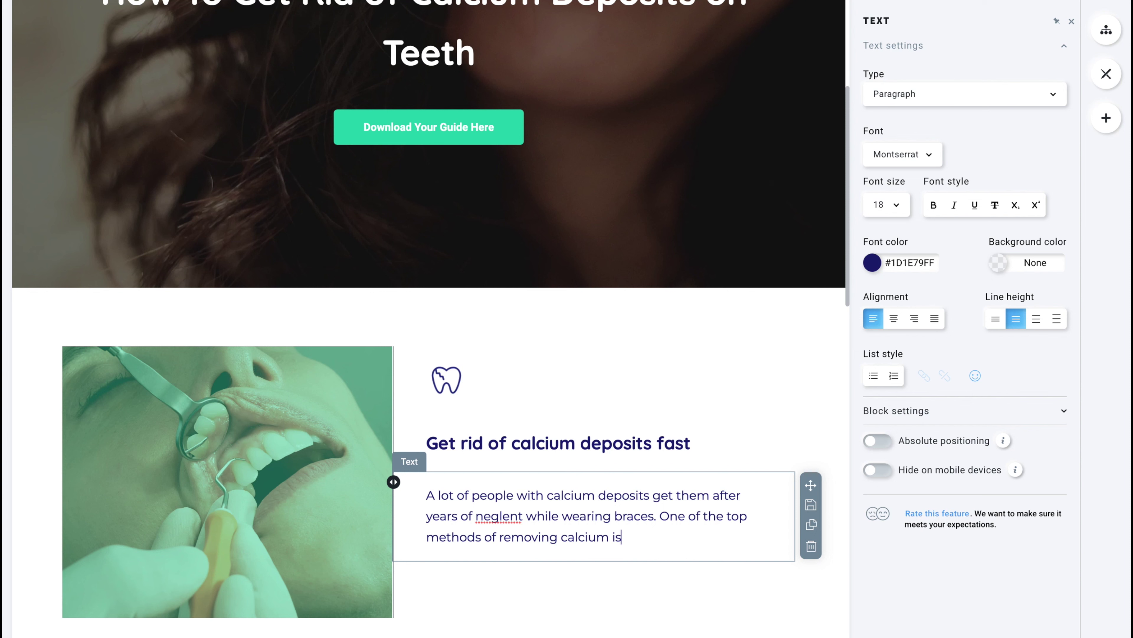
type(" OFFER")
Add 'neglent' to the spelling dictionary, then review Google's baking soda and salt snippet.
right_click(485, 515)
left_click(493, 544)
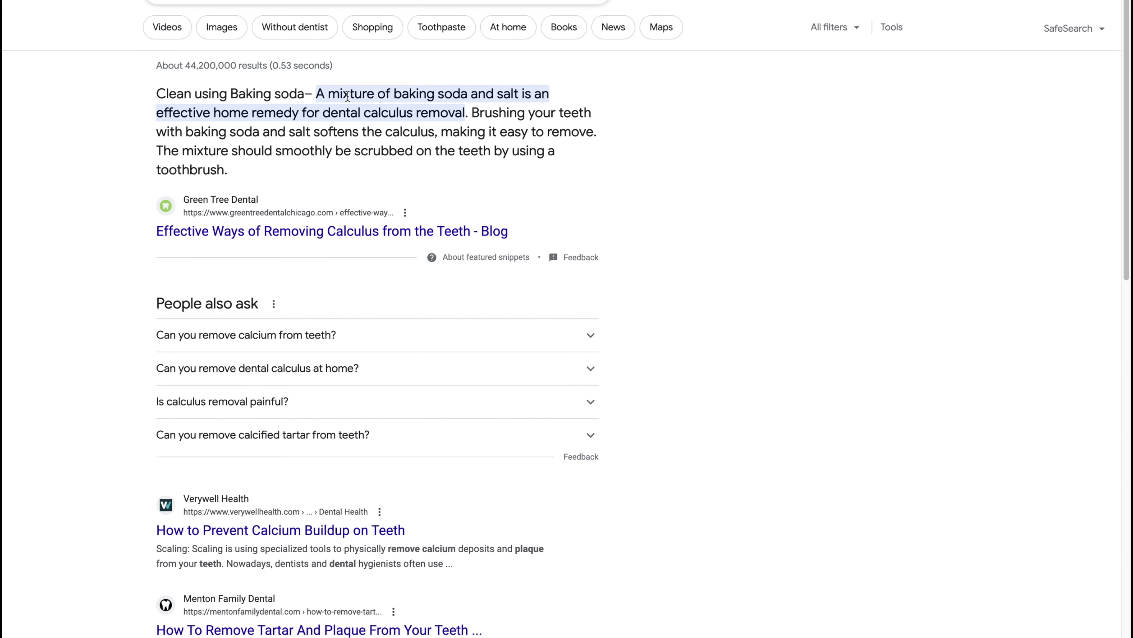
mouse_move(318, 87)
left_mouse_down()
mouse_move(524, 95)
mouse_move(443, 99)
mouse_move(422, 114)
mouse_move(534, 113)
mouse_move(345, 112)
mouse_move(392, 131)
mouse_move(510, 132)
mouse_move(387, 165)
left_mouse_up()
left_click(387, 165)
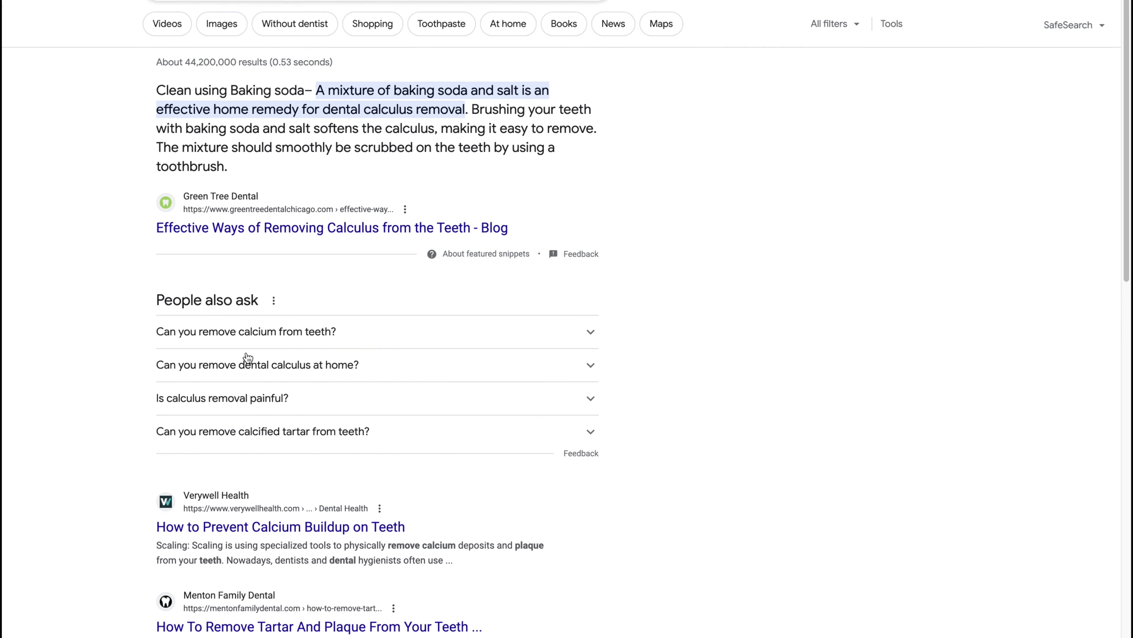
scroll(281, 357, "down", 1)
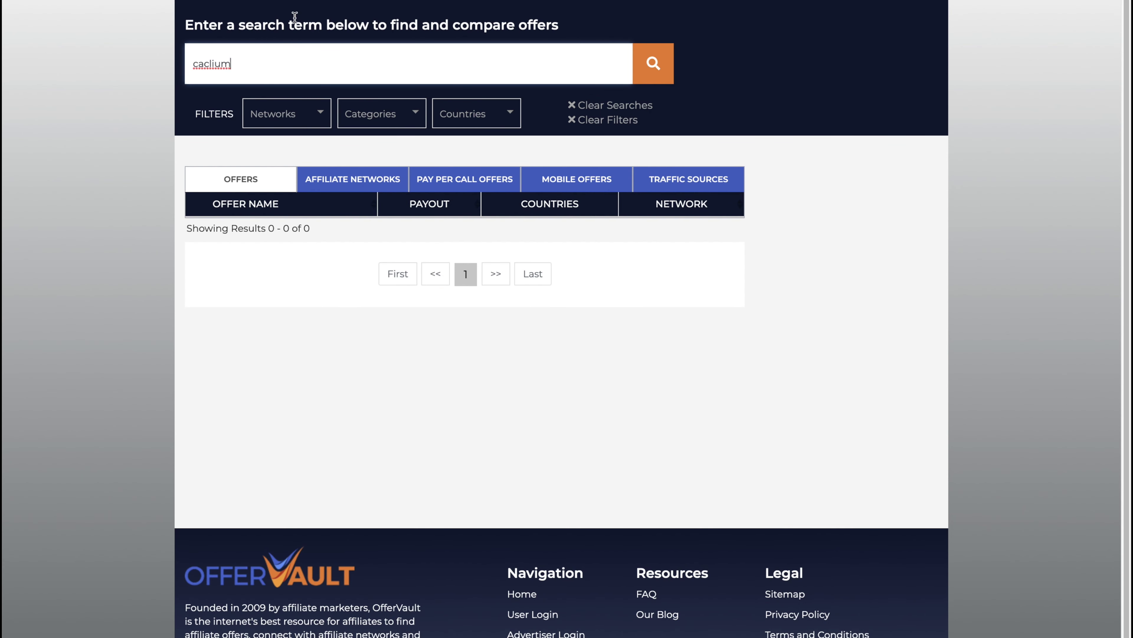
Correct the OfferVault search term from 'caclium' to 'calcium'.
left_click(206, 63)
key("BackSpace")
type("c")
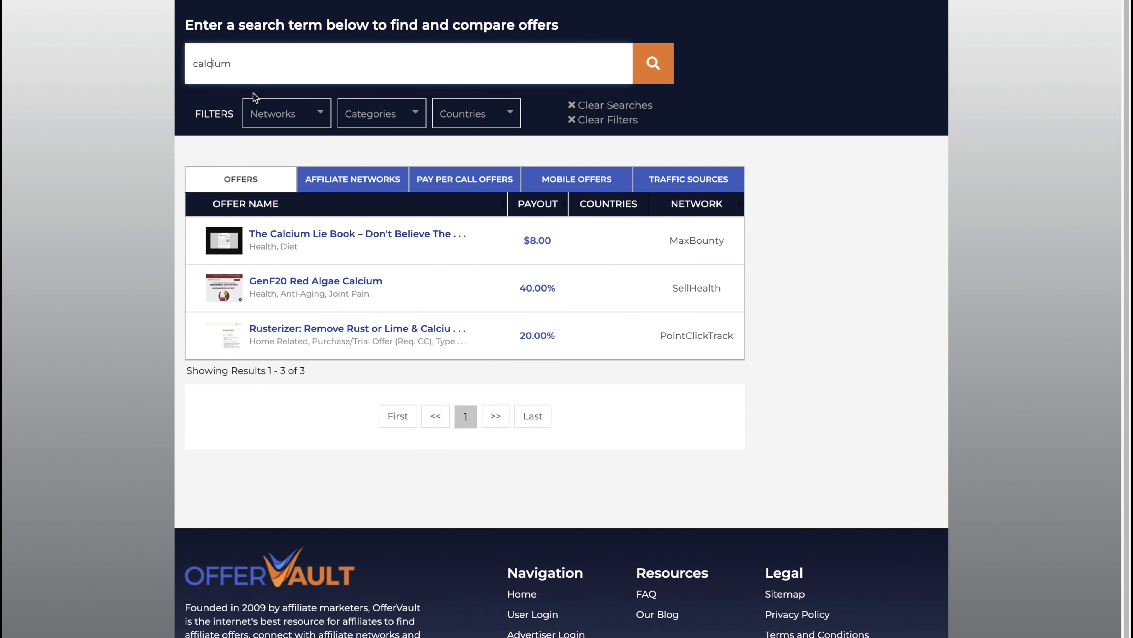
Search OfferVault for 'whitening' and open the Cleaner Smile LED Teeth Whitening Kit offer.
double_click(253, 66)
type("whiten")
type("ing")
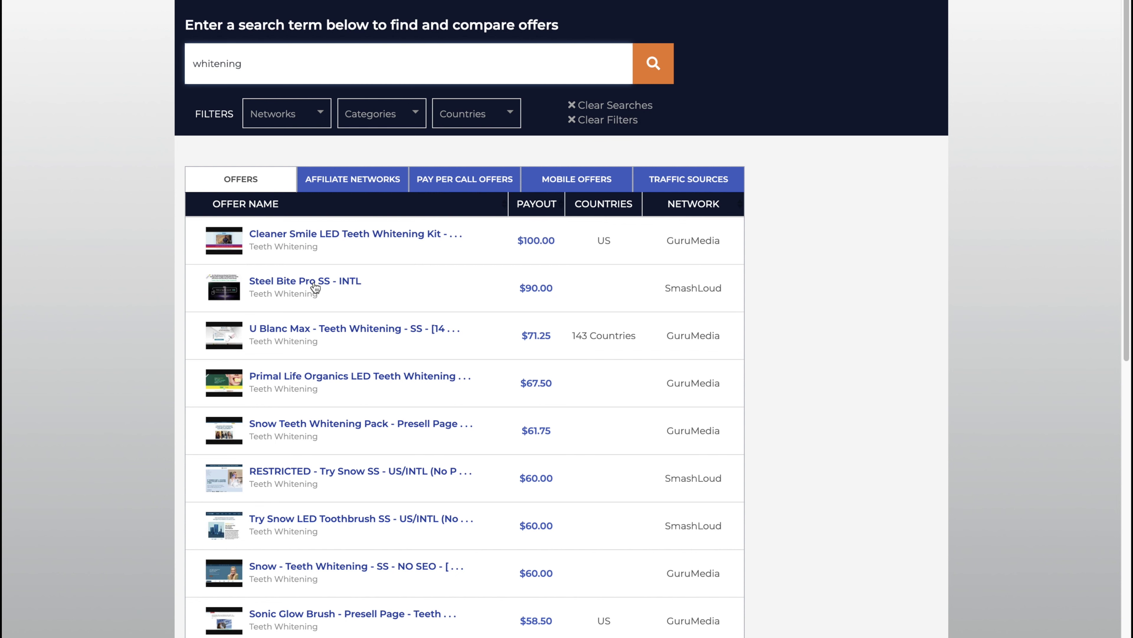
left_click(315, 233)
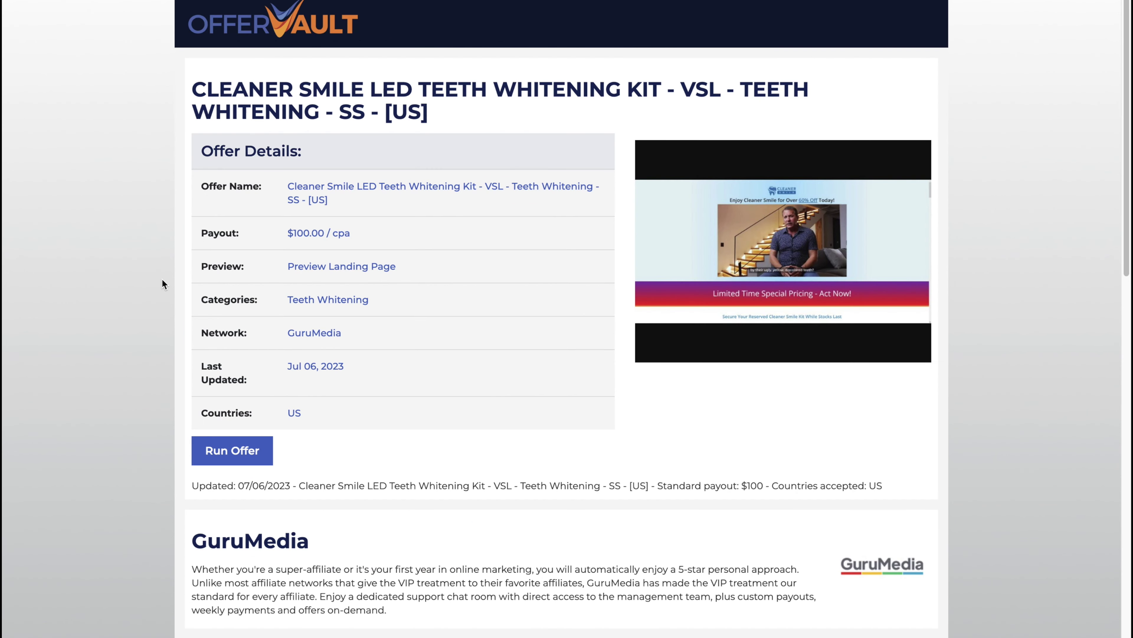
left_click_drag(351, 90, 609, 88)
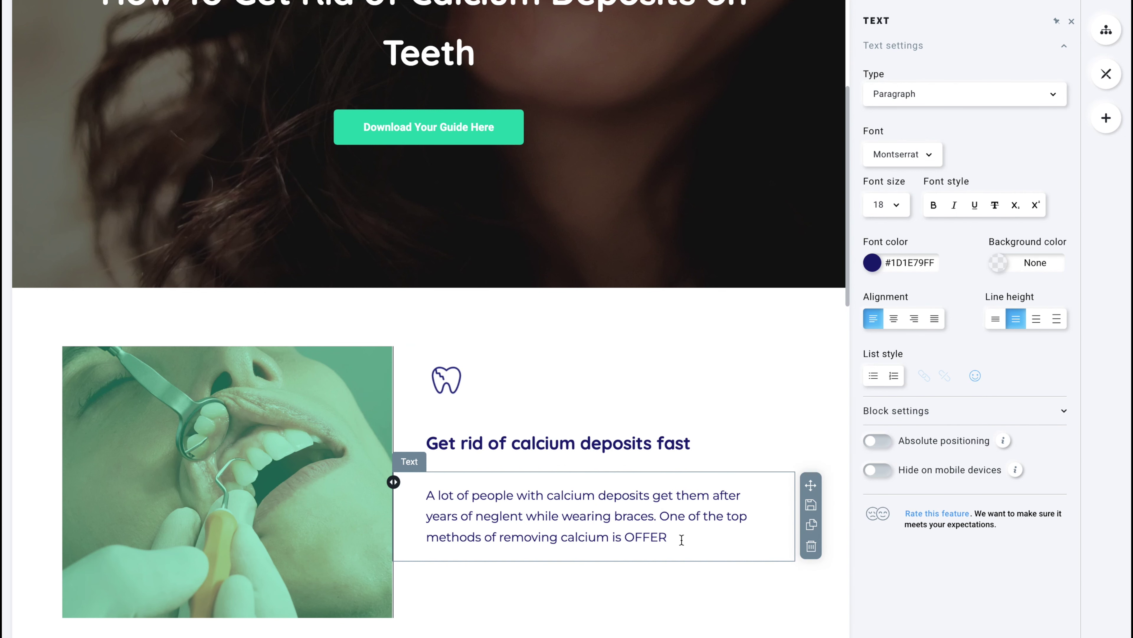
Insert 'through whitening' before OFFER in the calcium feature paragraph.
left_click_drag(685, 538, 629, 537)
left_click(628, 539)
type("through whitenen")
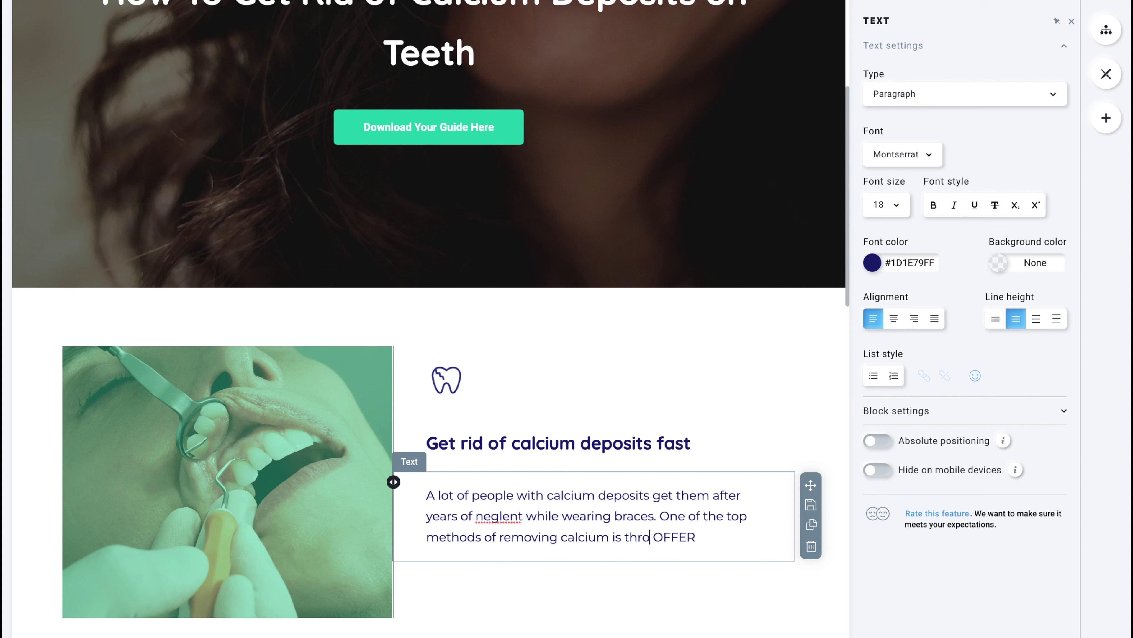
key("BackSpace")
key("BackSpace")
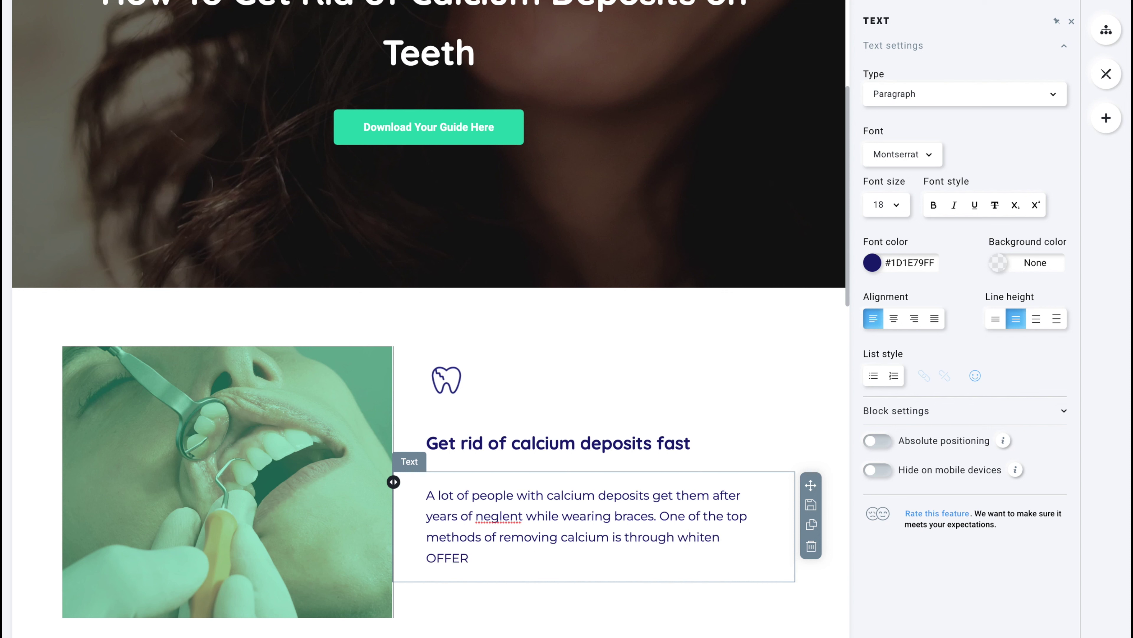
type("ing")
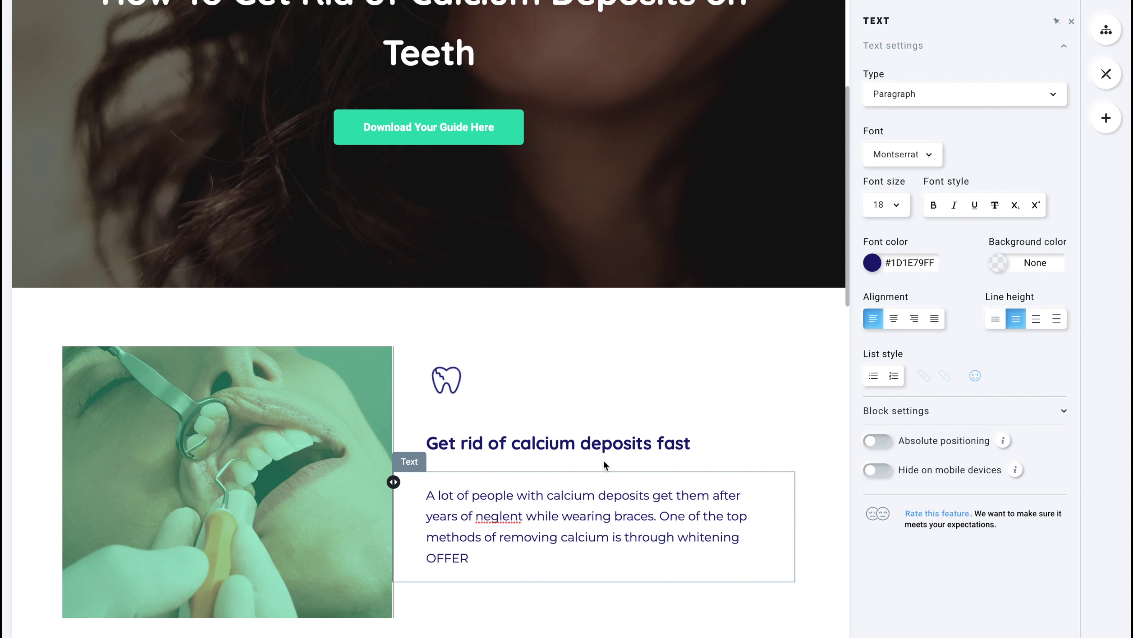
Select 'whitening' in the paragraph and the Cleaner Smile offer title in OfferVault.
left_click_drag(742, 538, 657, 527)
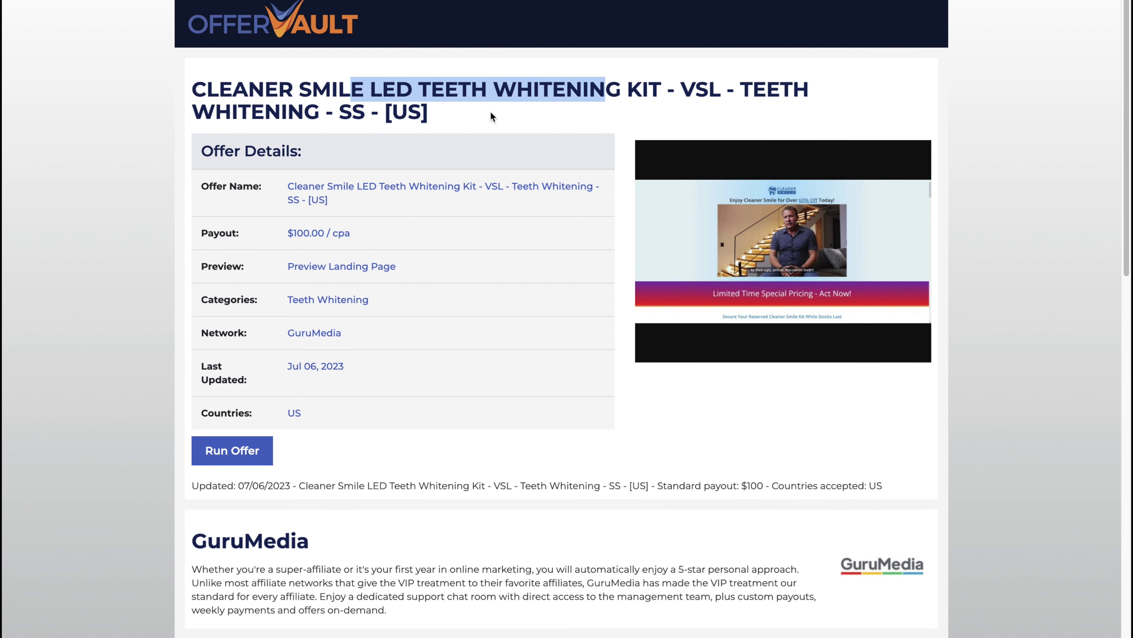
triple_click(490, 116)
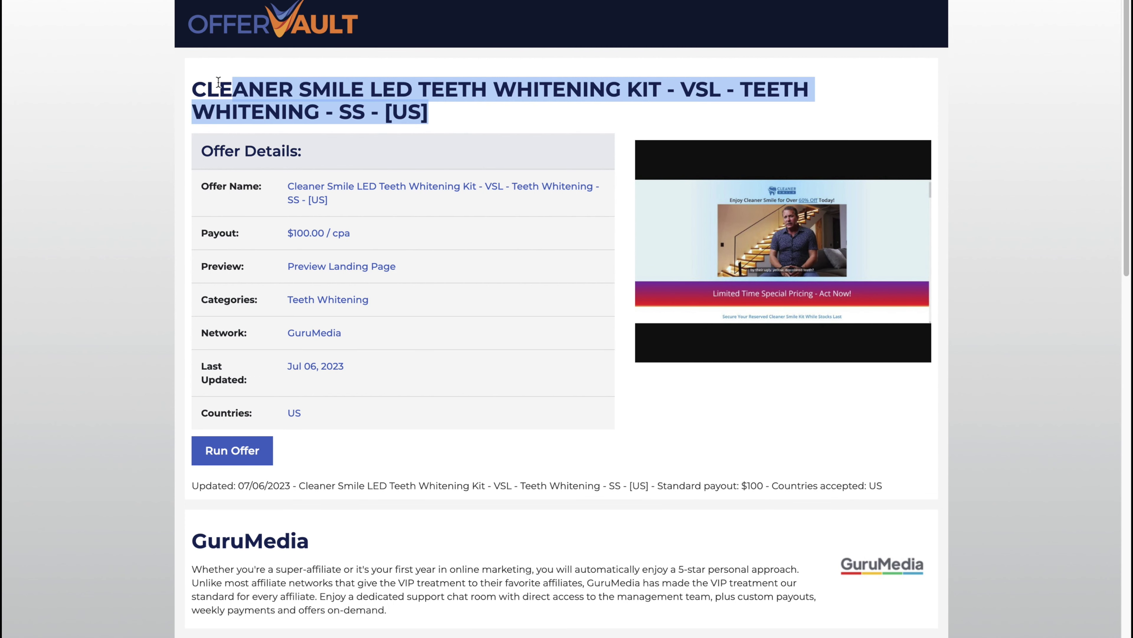
left_click(207, 90)
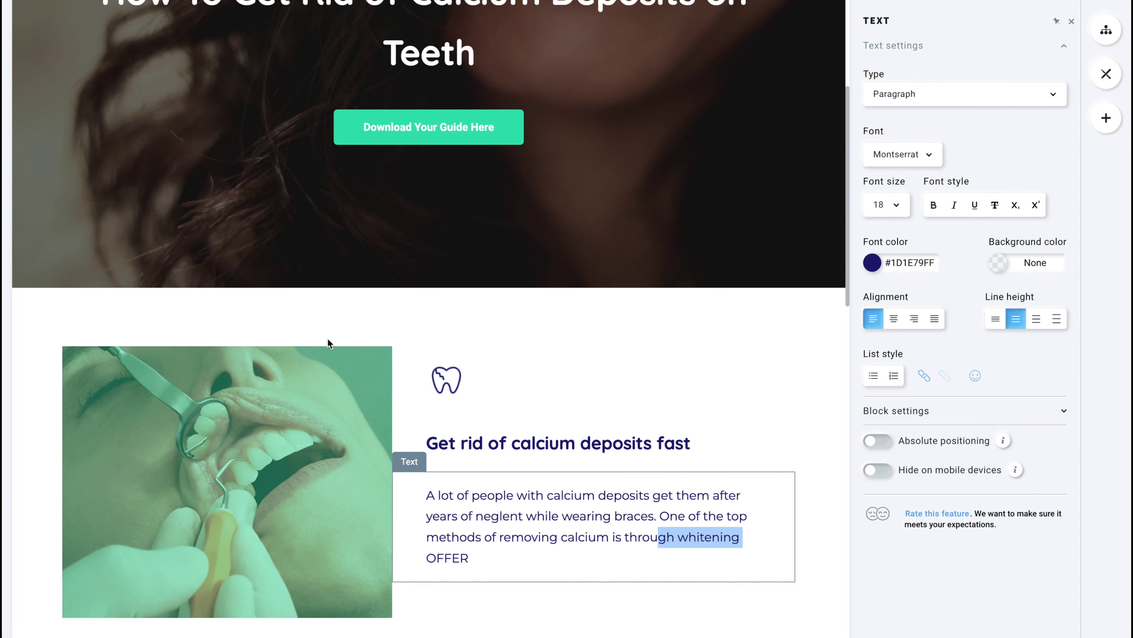
Scroll the page, checking the Download Your Guide Here button and the braces tooth icon.
scroll(497, 491, "up", 3)
scroll(482, 455, "up", 3)
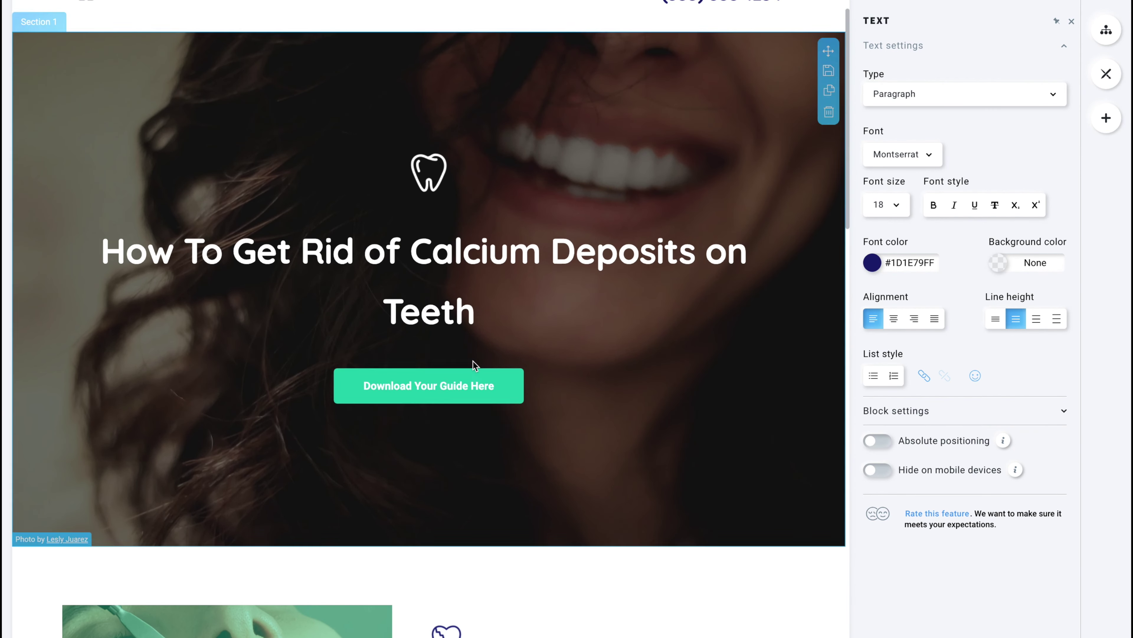
left_click(460, 380)
scroll(423, 437, "down", 15)
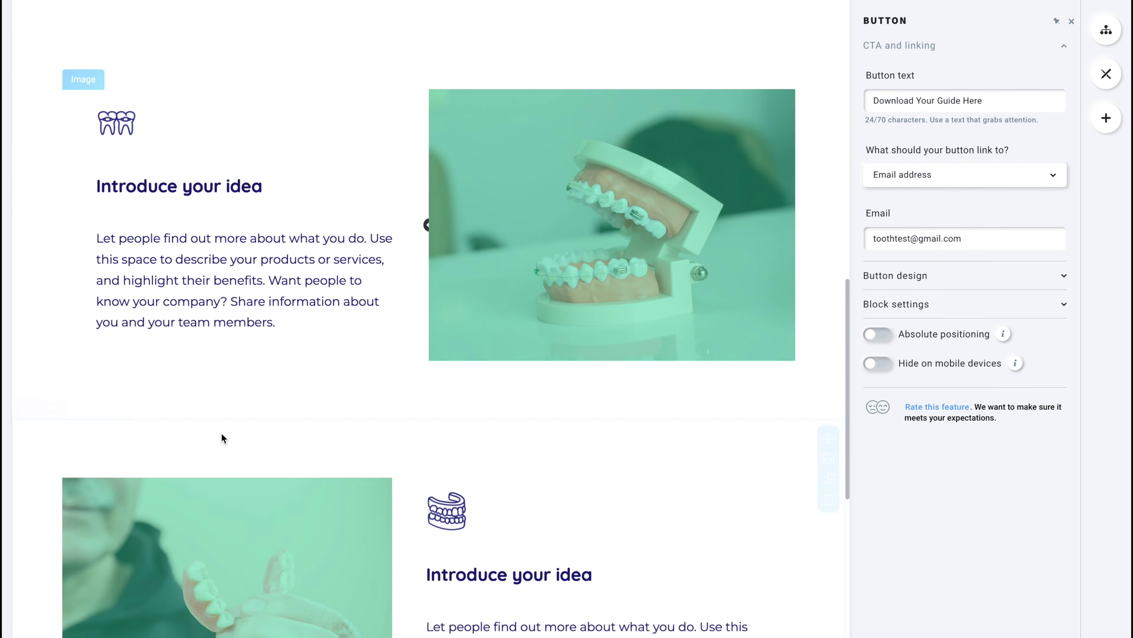
scroll(226, 435, "down", 13)
scroll(127, 352, "up", 15)
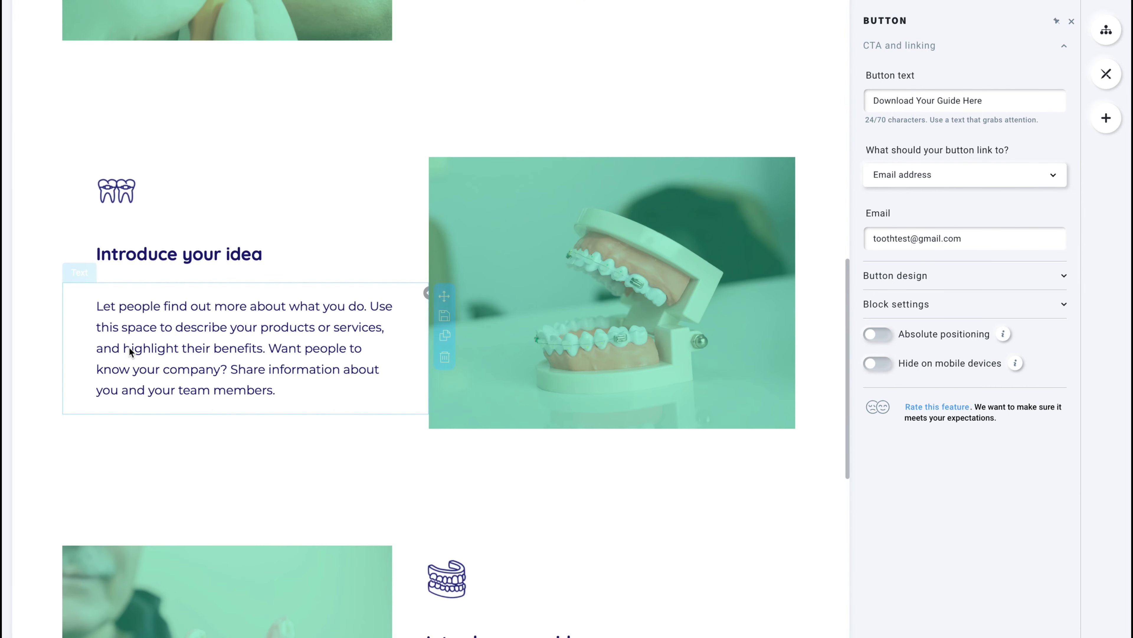
scroll(129, 351, "up", 12)
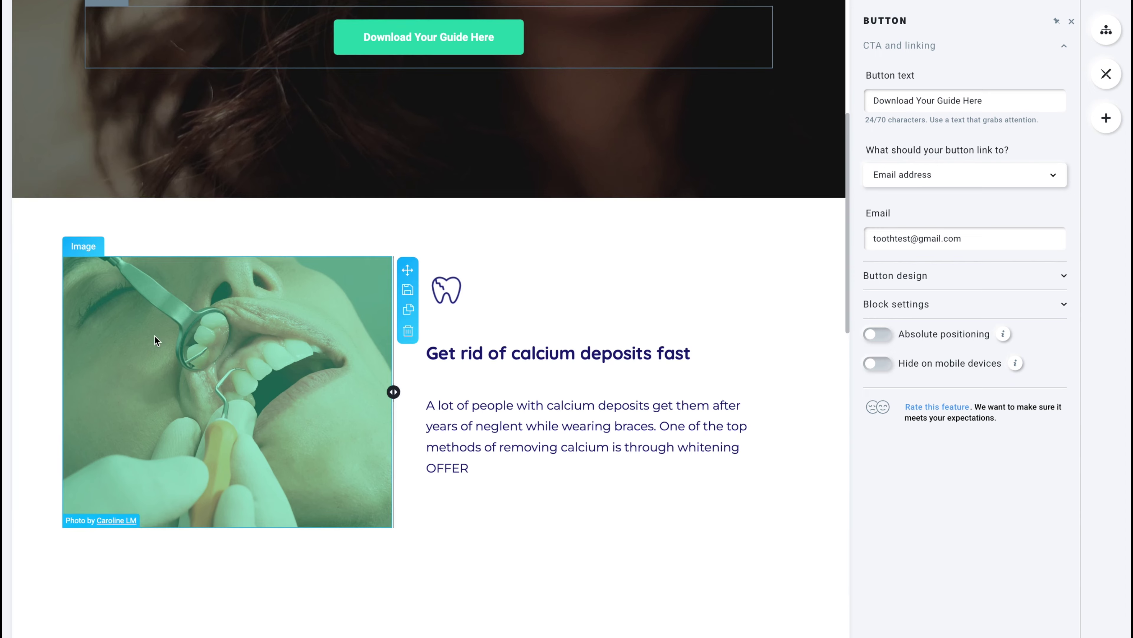
scroll(154, 341, "down", 7)
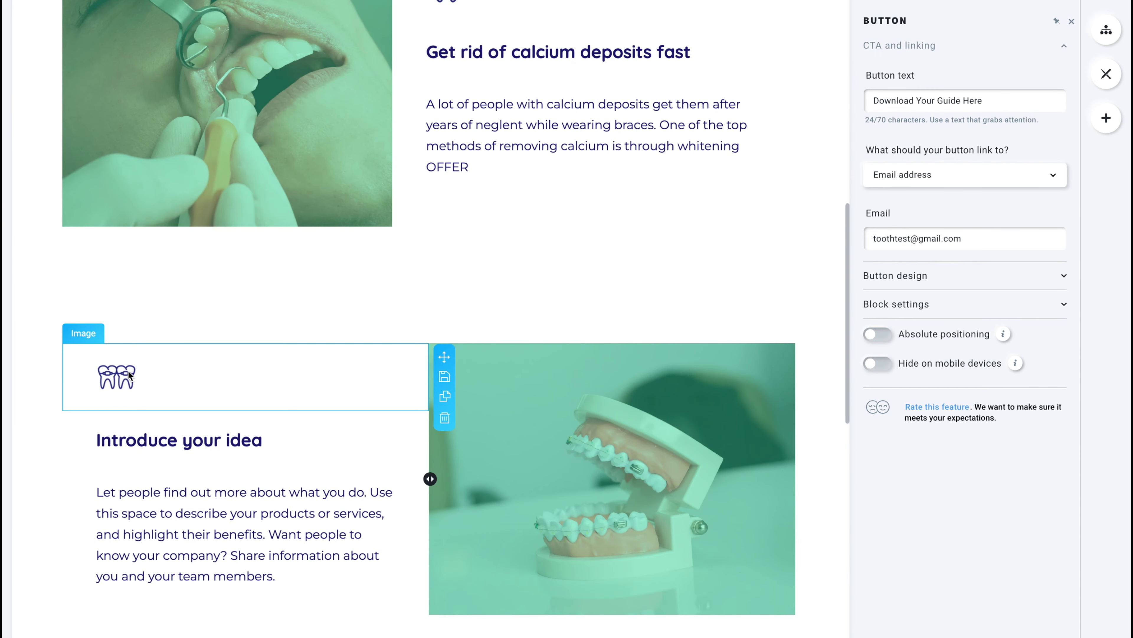
left_click(130, 375)
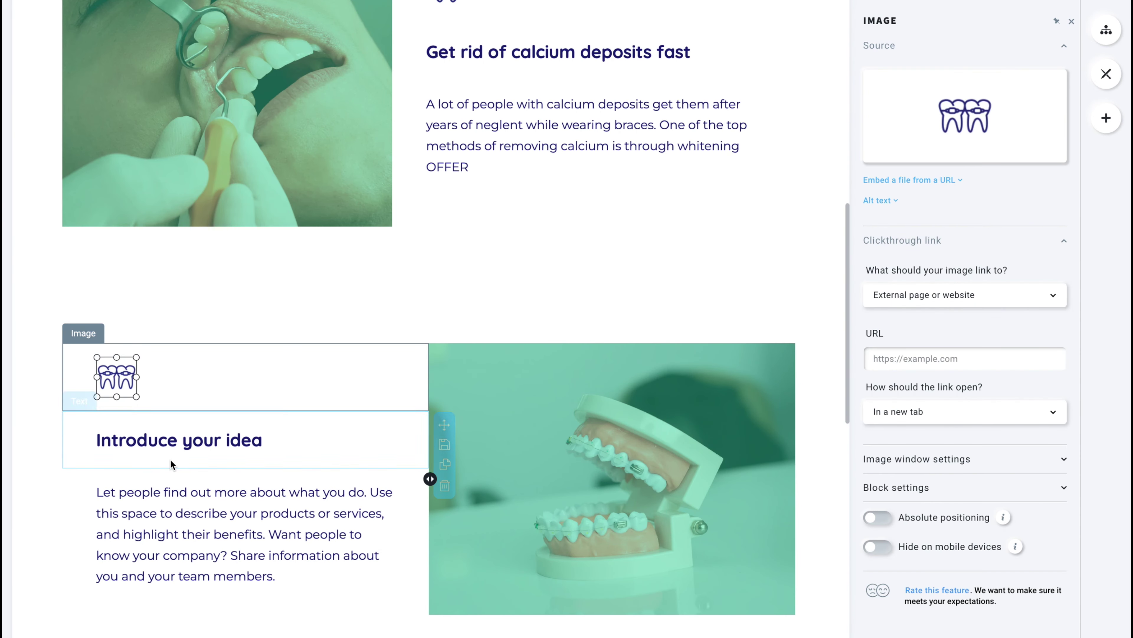
Retitle the braces heading 'Whitening Your Teeth Is Easy' and select the placeholder paragraph.
left_click(172, 464)
triple_click(190, 444)
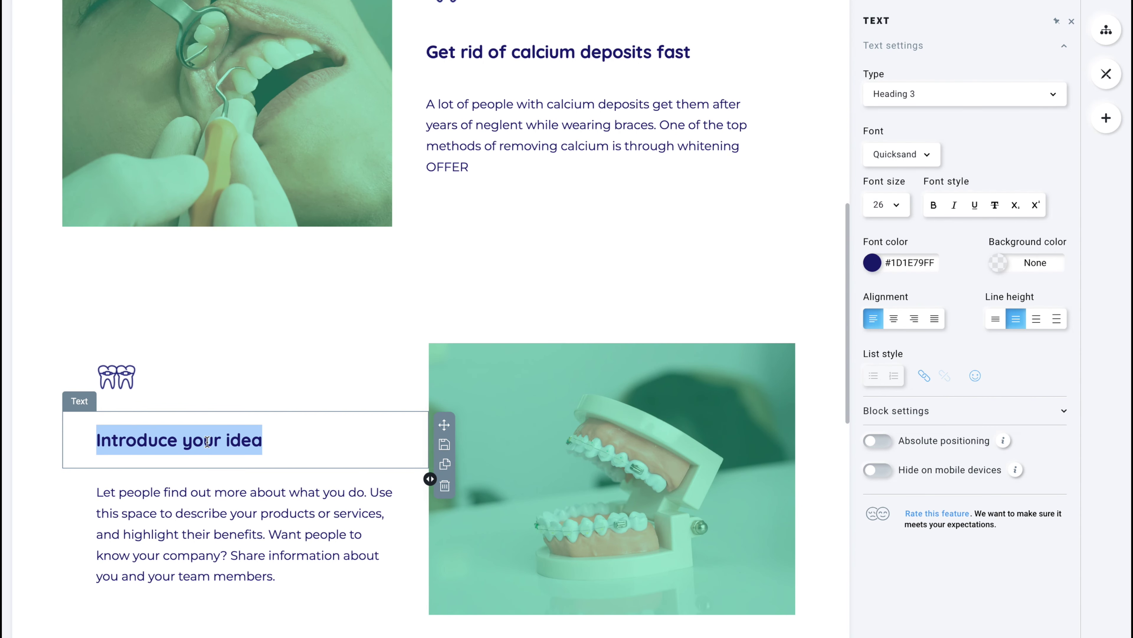
type("Whiten")
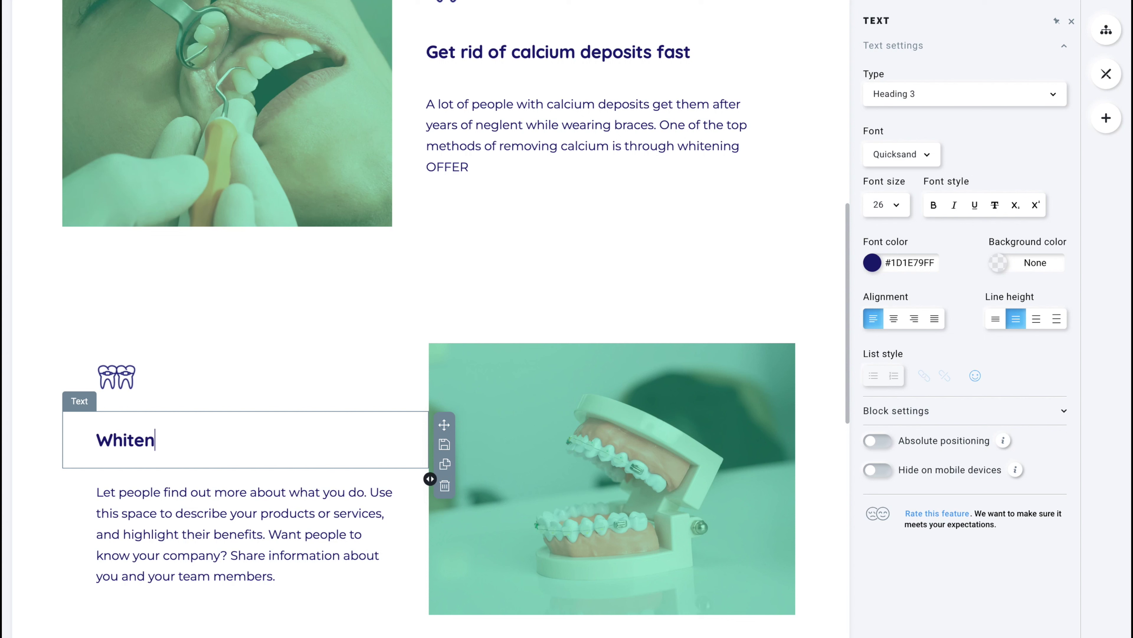
type("ing Your Teeth Easy")
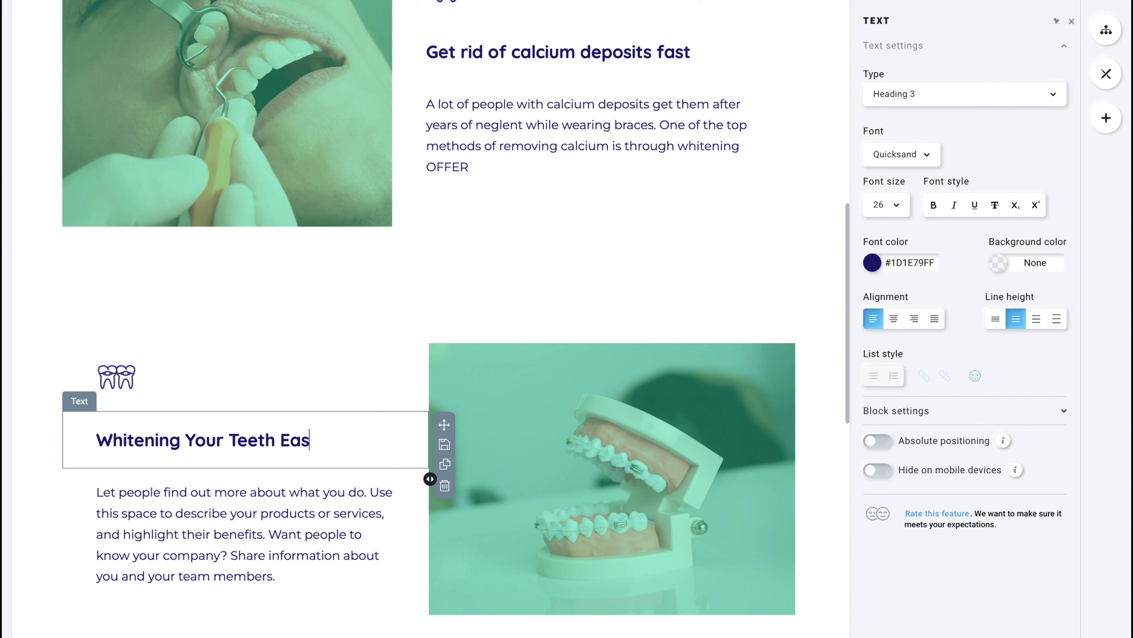
key("BackSpace")
key("BackSpace")
key("BackSpace")
key("BackSpace")
type("Is Easy")
triple_click(207, 532)
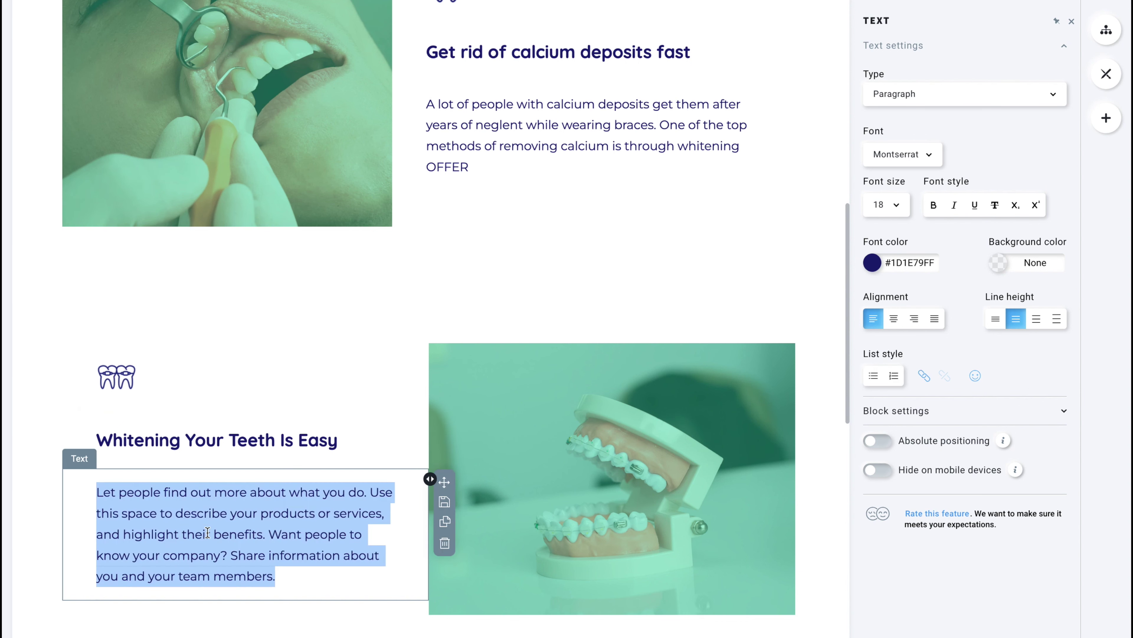
scroll(303, 500, "down", 6)
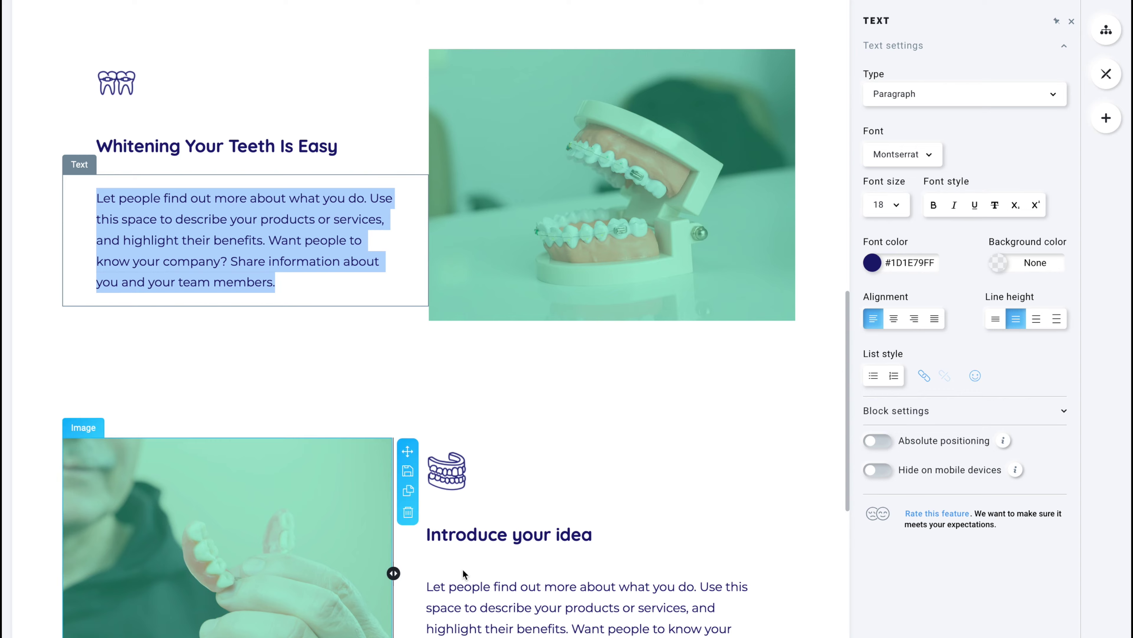
scroll(462, 569, "down", 12)
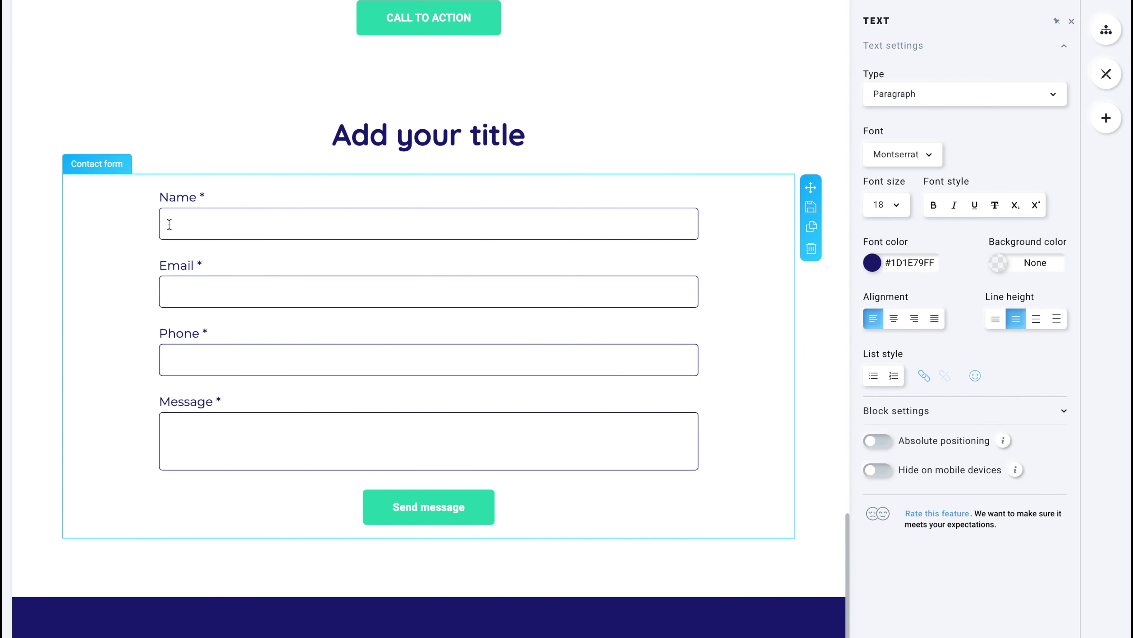
left_click(170, 224)
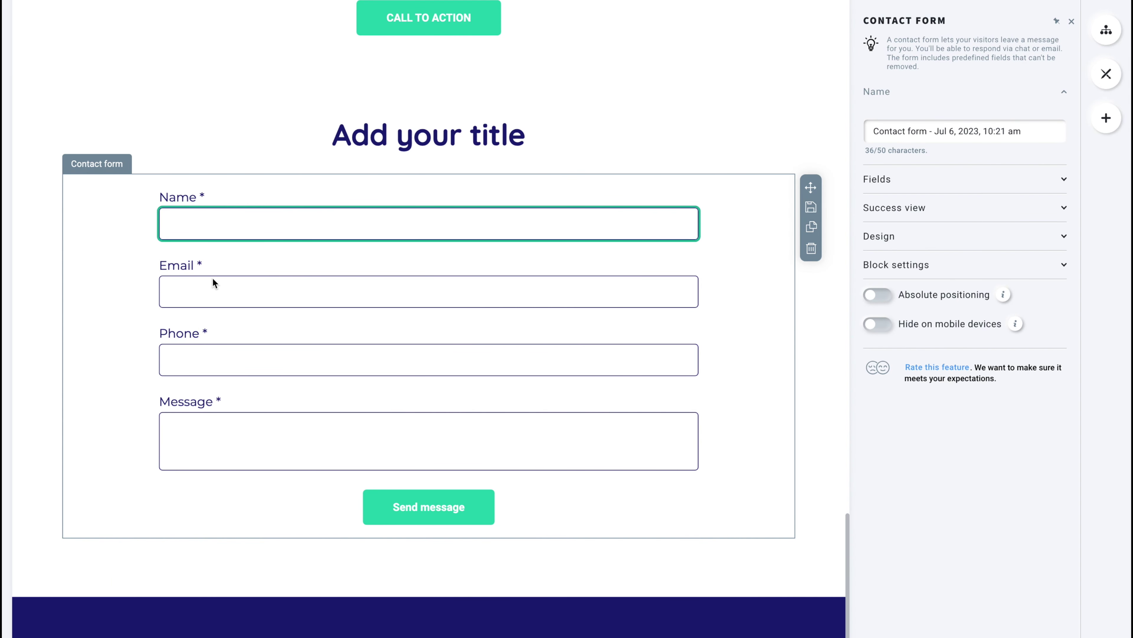
left_click(215, 297)
left_click(220, 359)
left_click(217, 426)
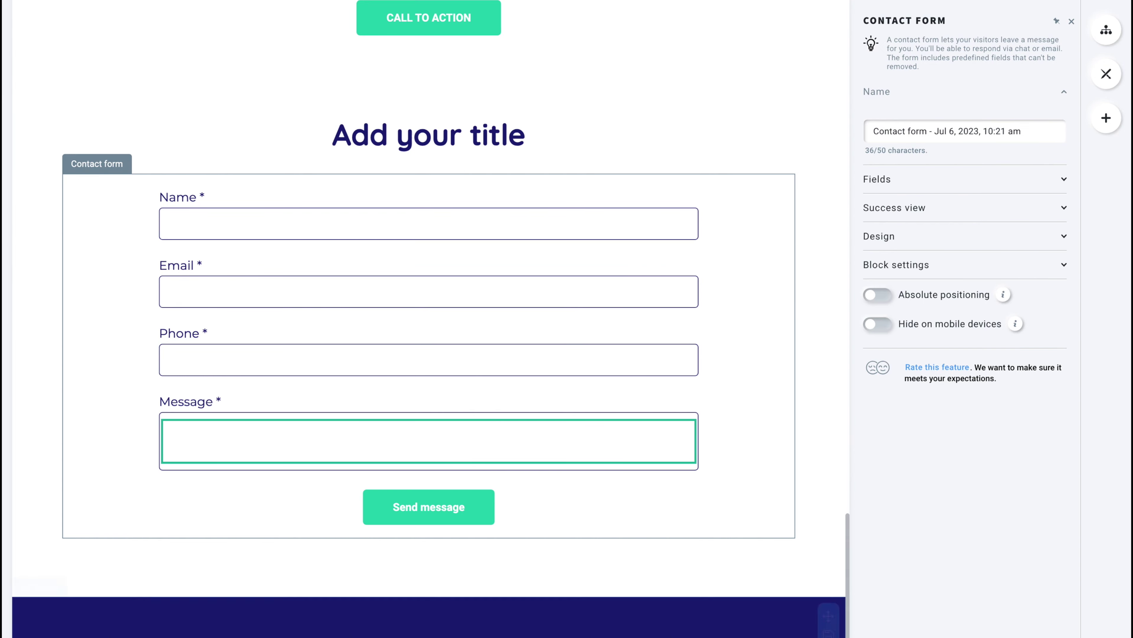
scroll(695, 233, "up", 15)
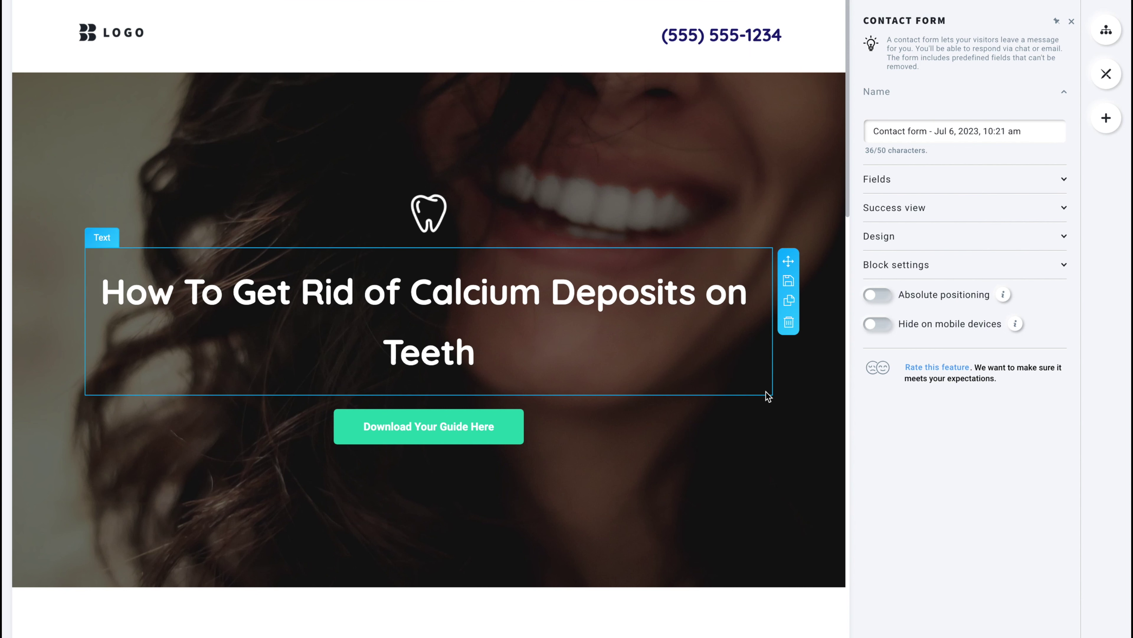
Move the hero heading block above the tooth icon.
left_click(413, 312)
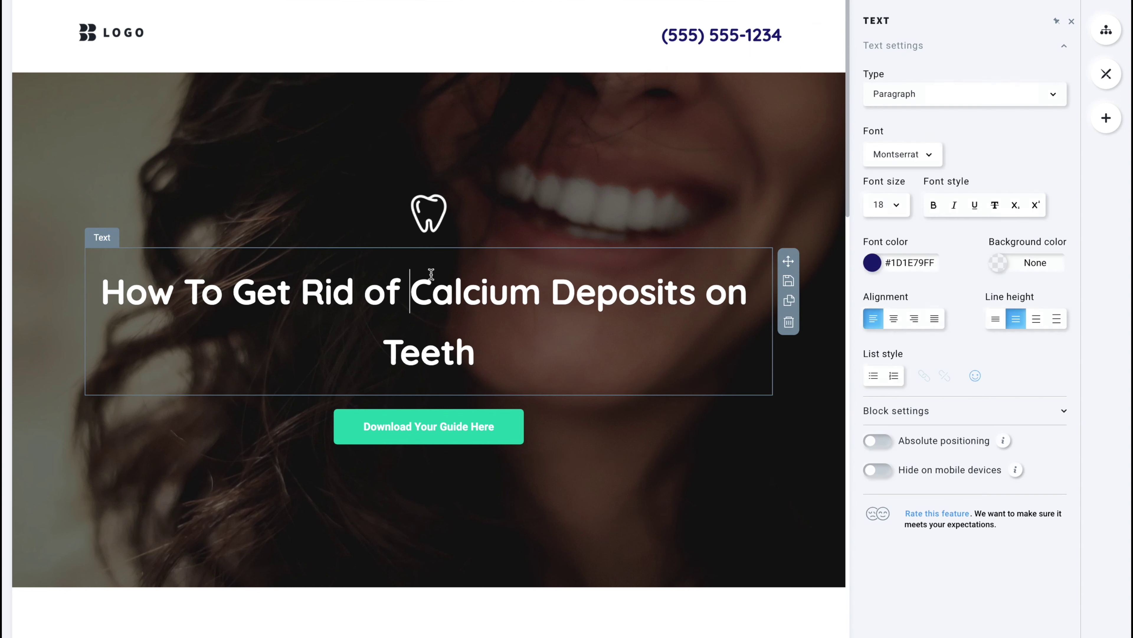
left_click(429, 211)
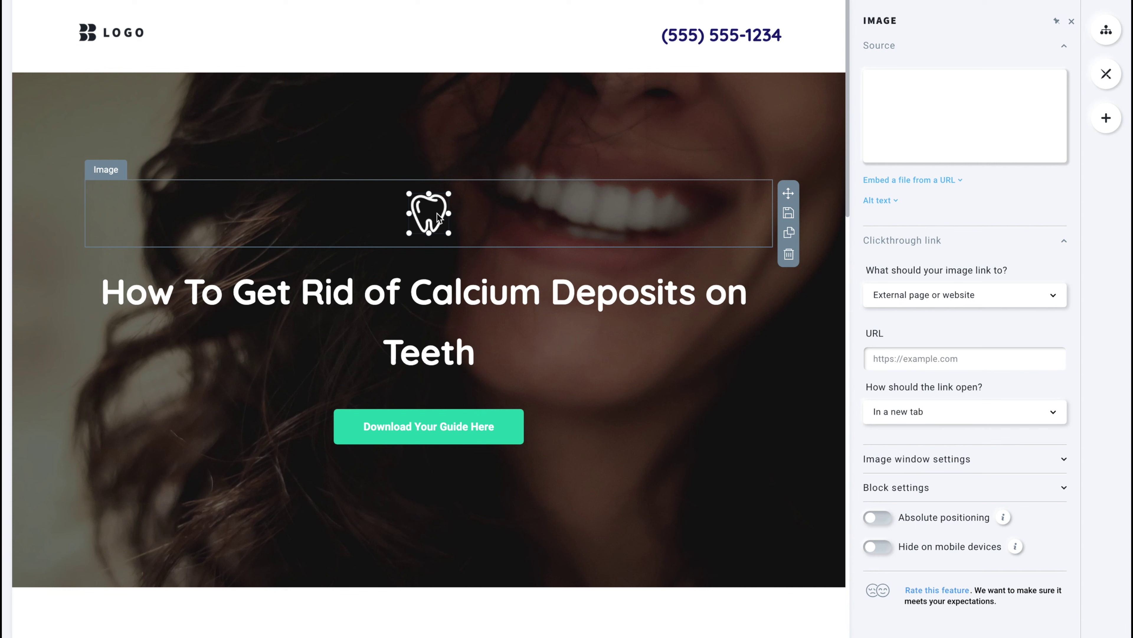
left_click_drag(397, 197, 566, 217)
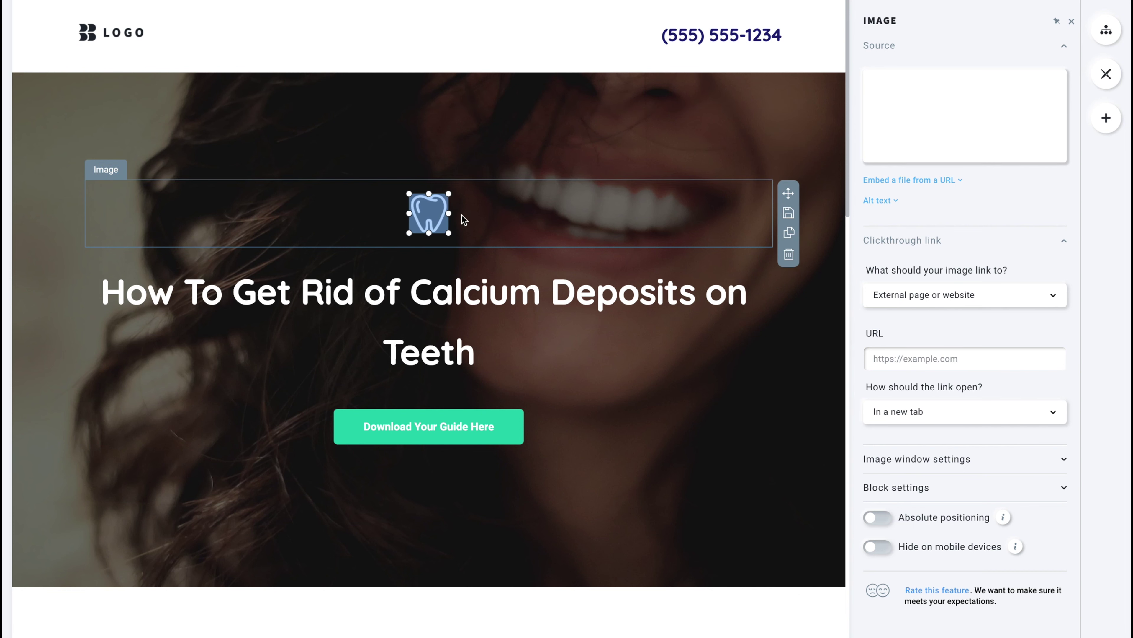
left_click(410, 290)
left_click_drag(432, 290, 277, 292)
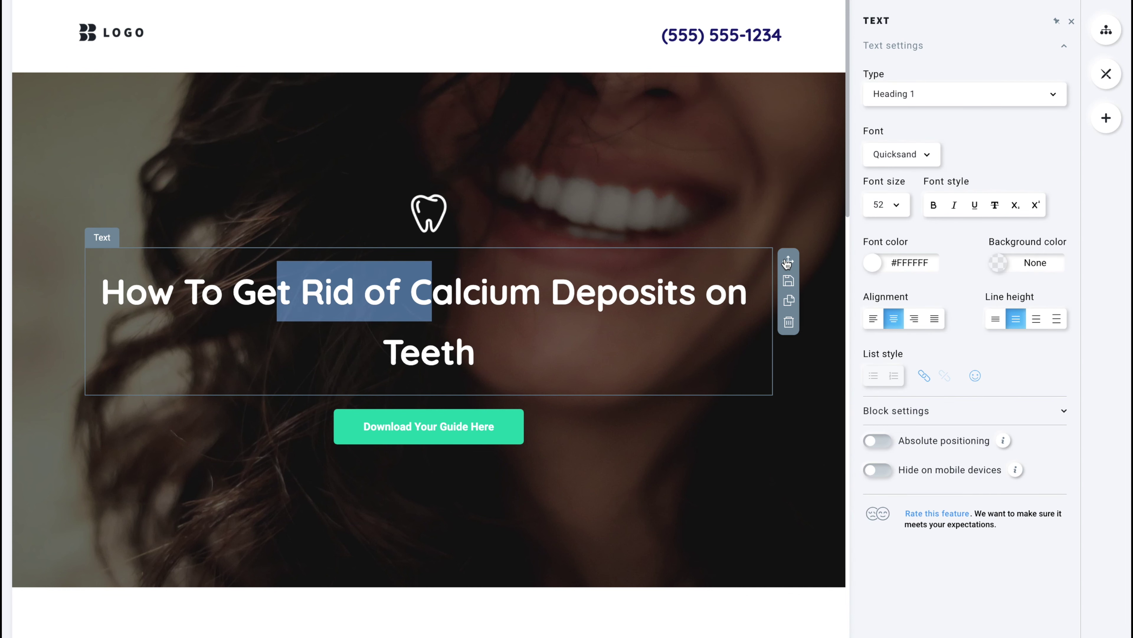
left_click_drag(788, 260, 763, 181)
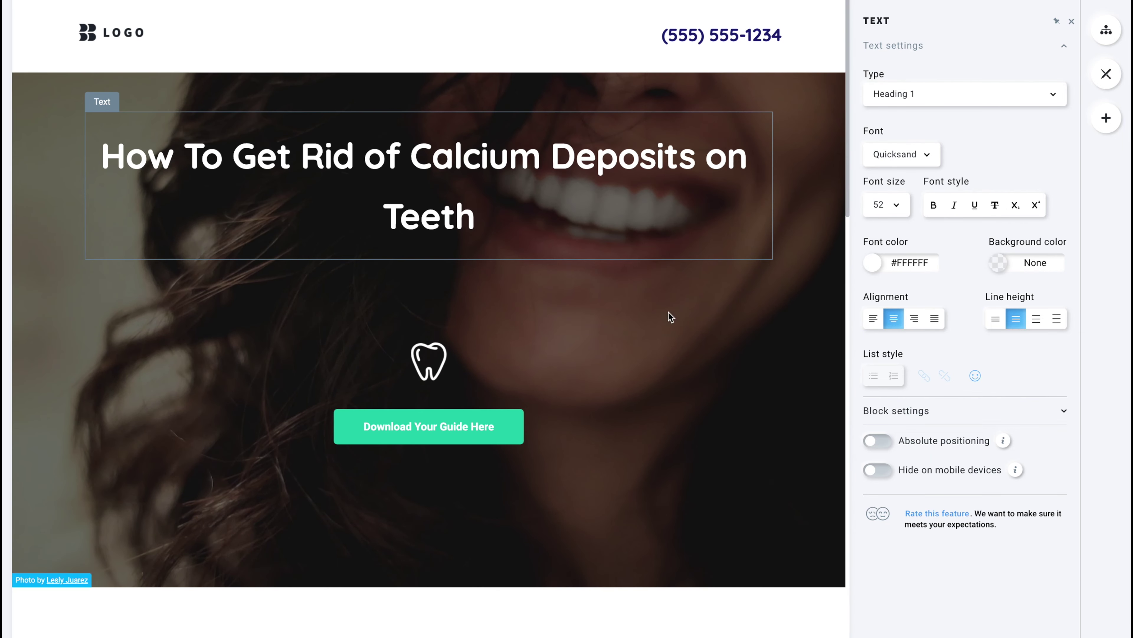
Move the tooth icon below the Download Your Guide Here button.
left_click(436, 356)
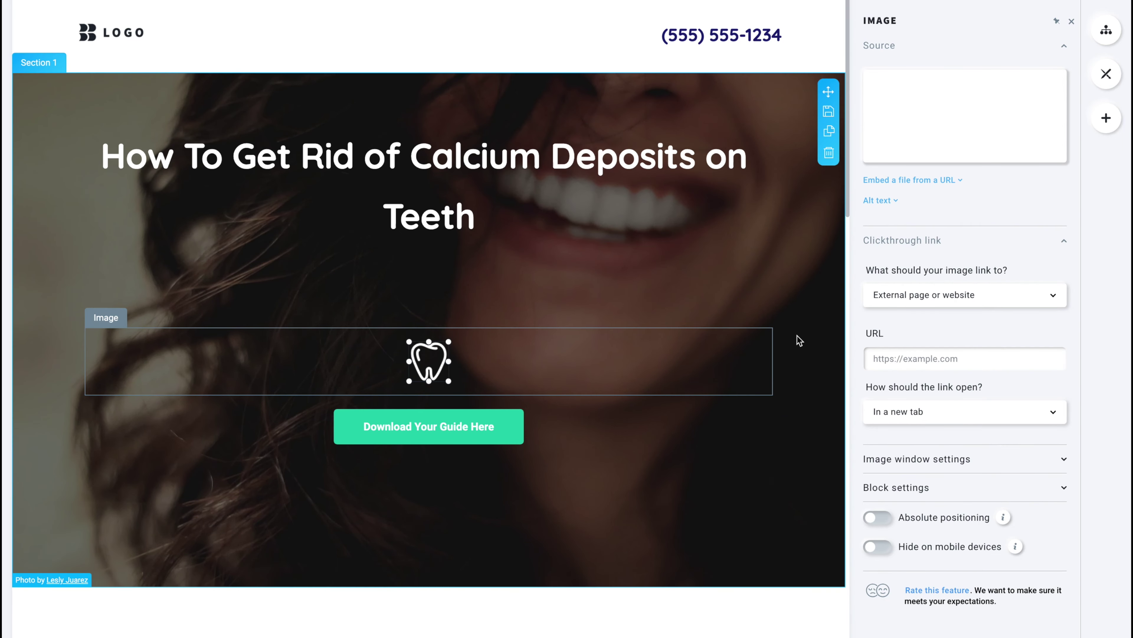
left_click_drag(786, 342, 481, 434)
left_click(263, 357)
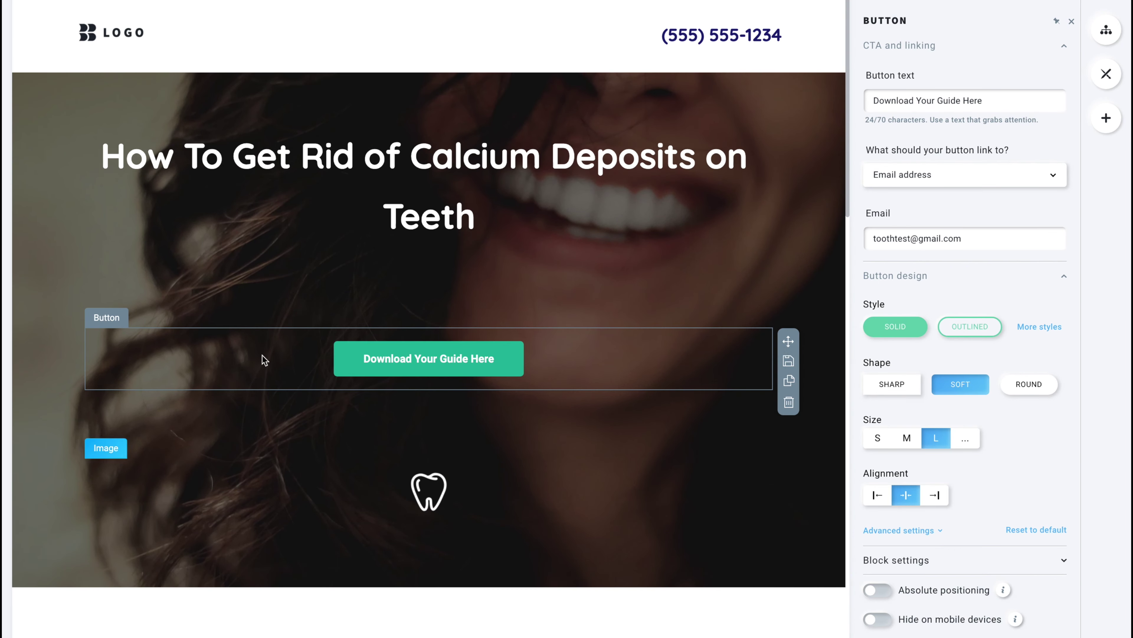
Apply the red rounded call-to-action style to the Download button and close the settings panel.
left_click(953, 326)
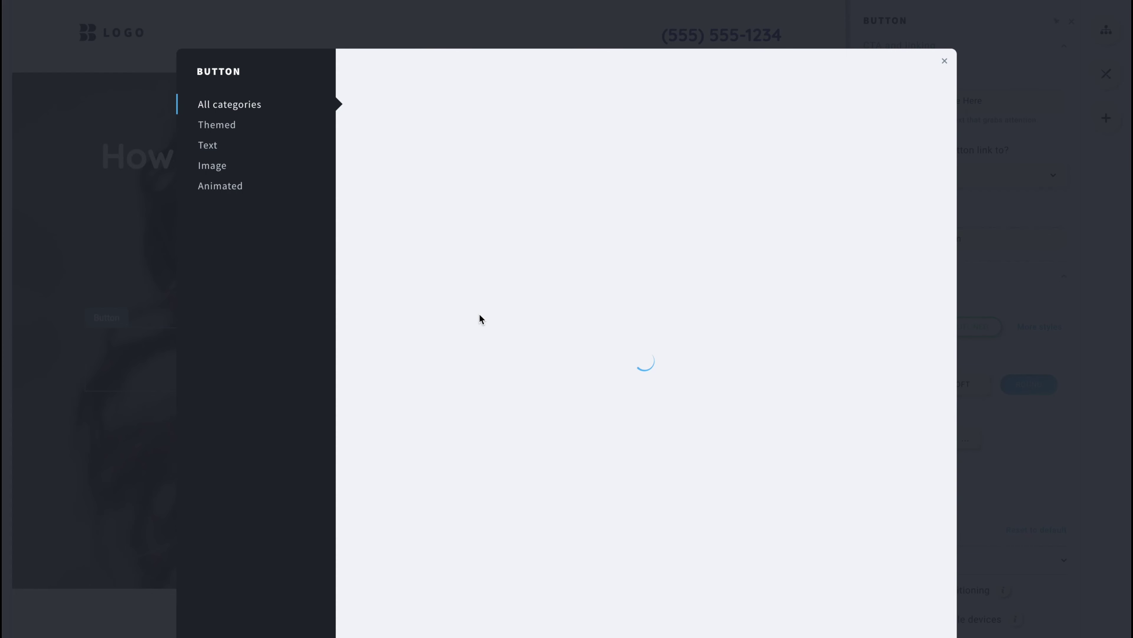
scroll(671, 480, "down", 1)
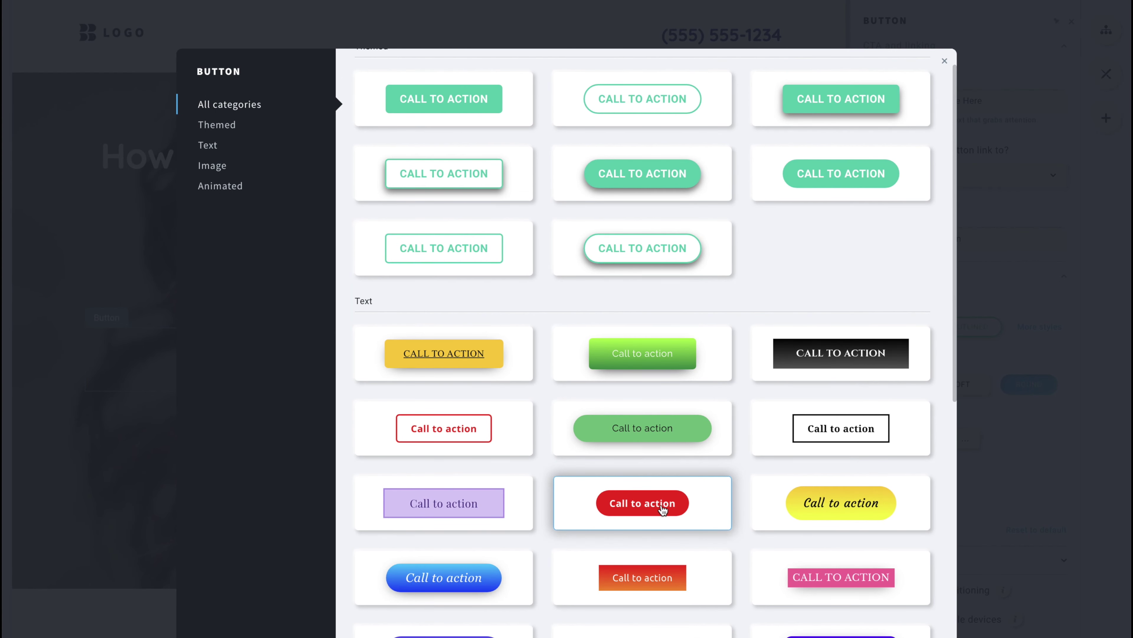
left_click(660, 509)
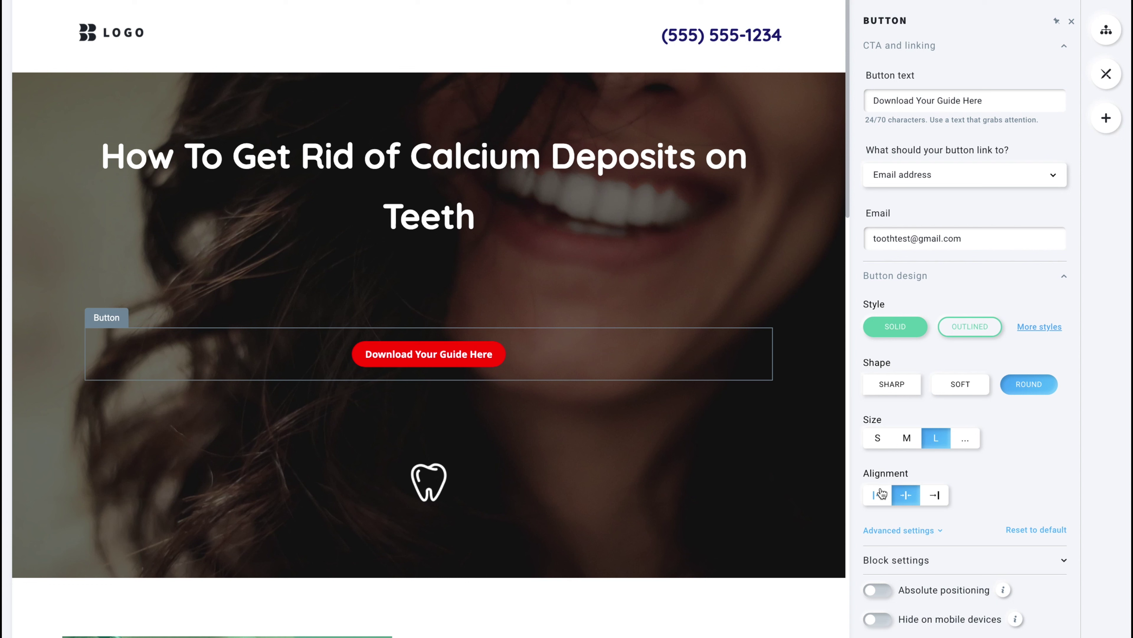
left_click(975, 559)
scroll(982, 550, "down", 5)
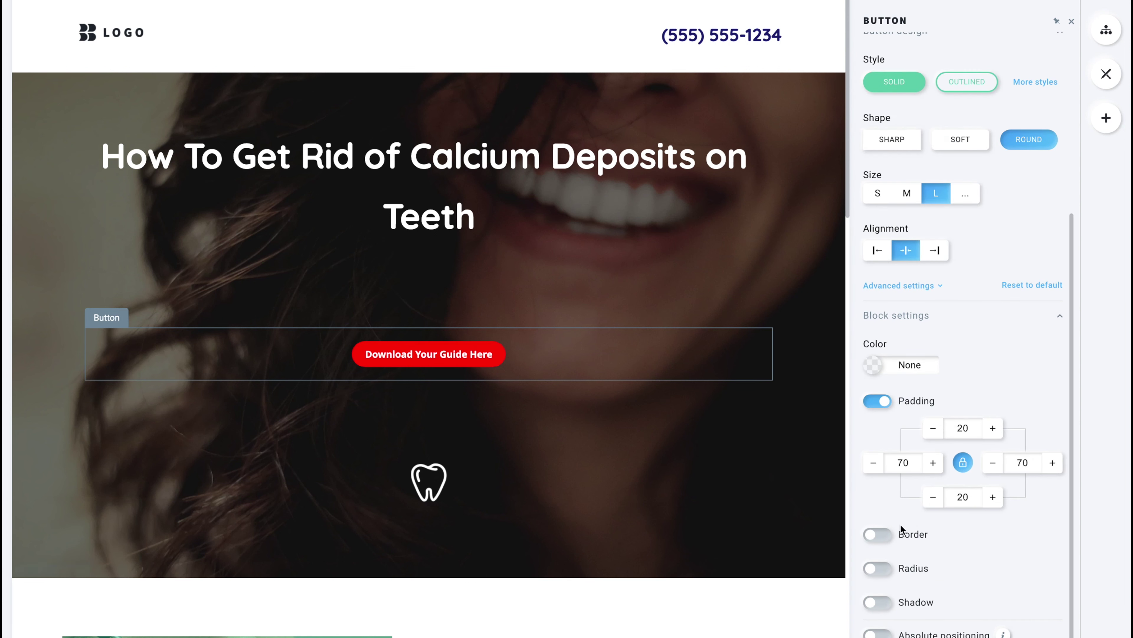
left_click(419, 485)
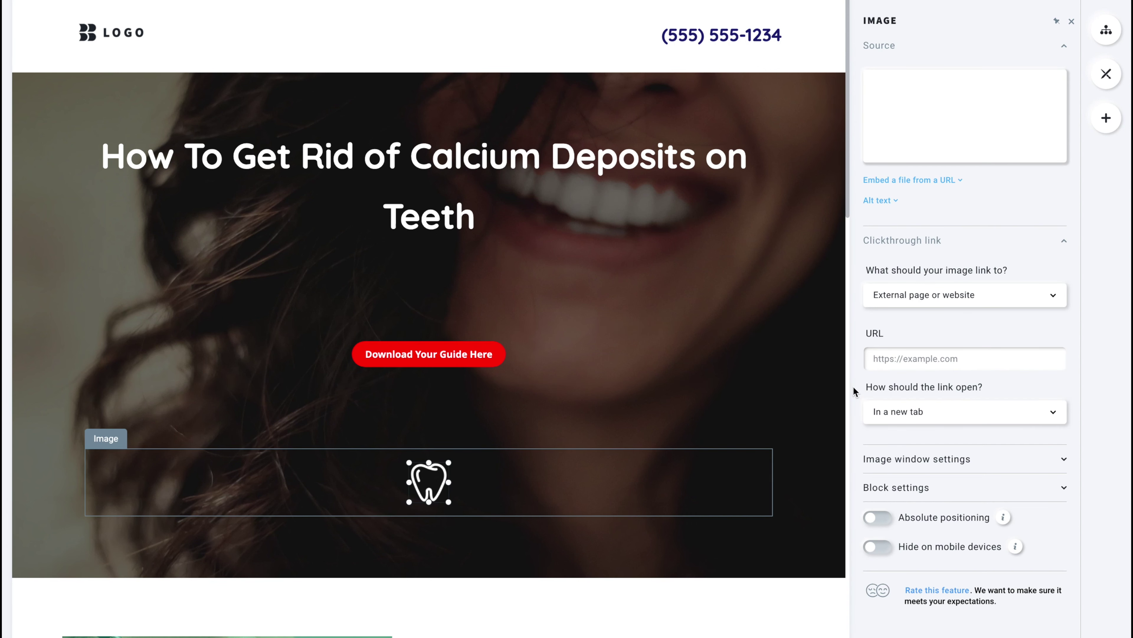
left_click(688, 560)
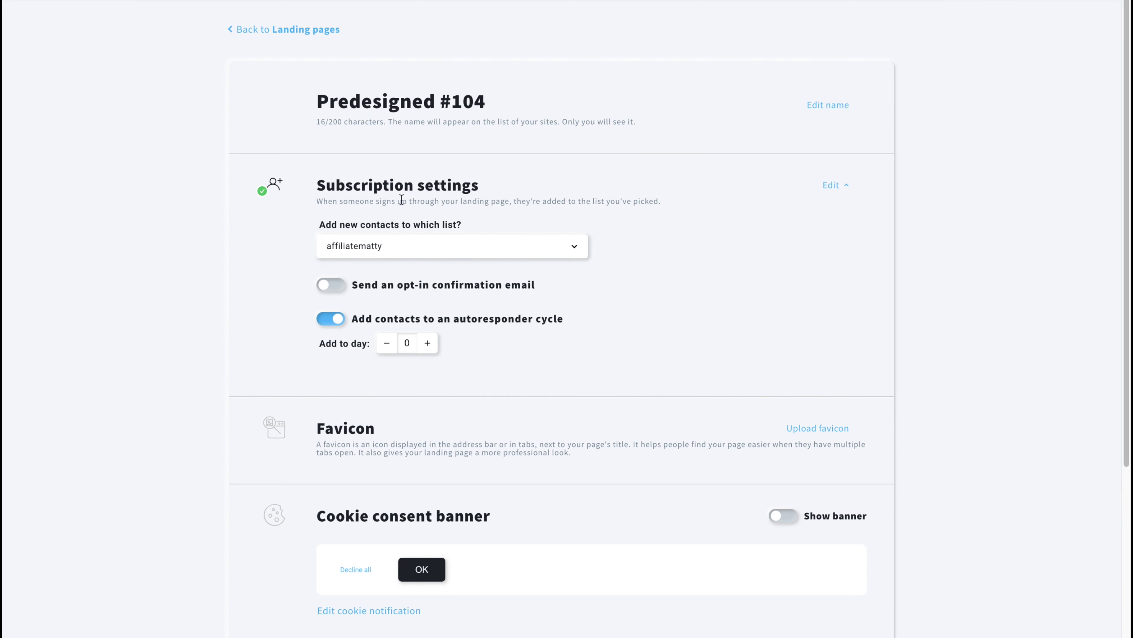
Send new sign-ups to the 'test' list and enable the opt-in confirmation email.
left_click(404, 243)
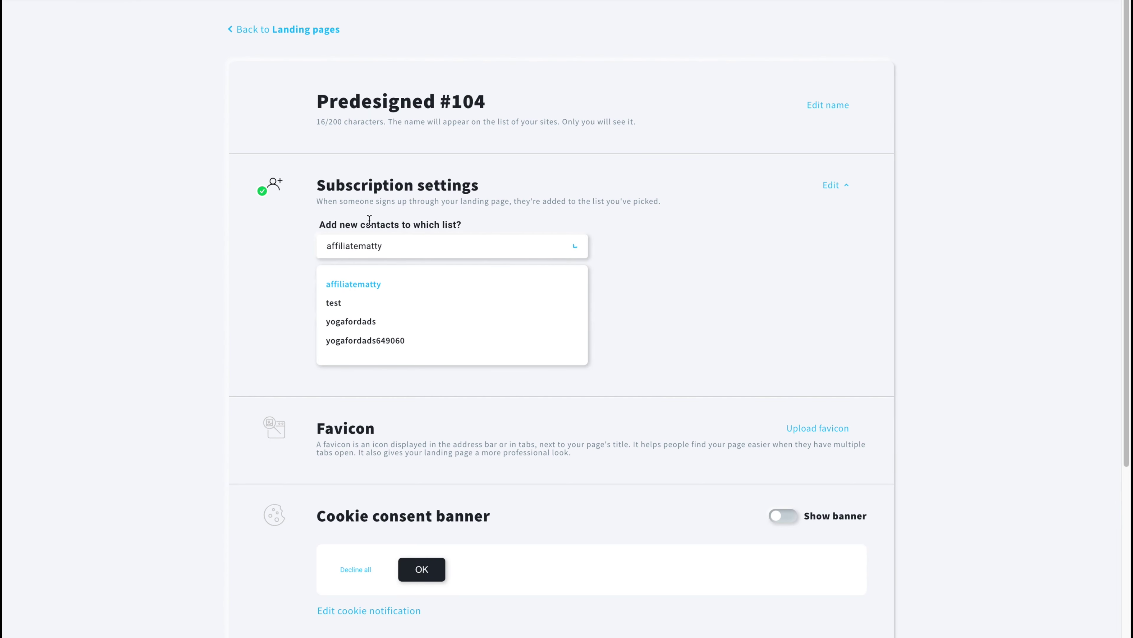
left_click(352, 304)
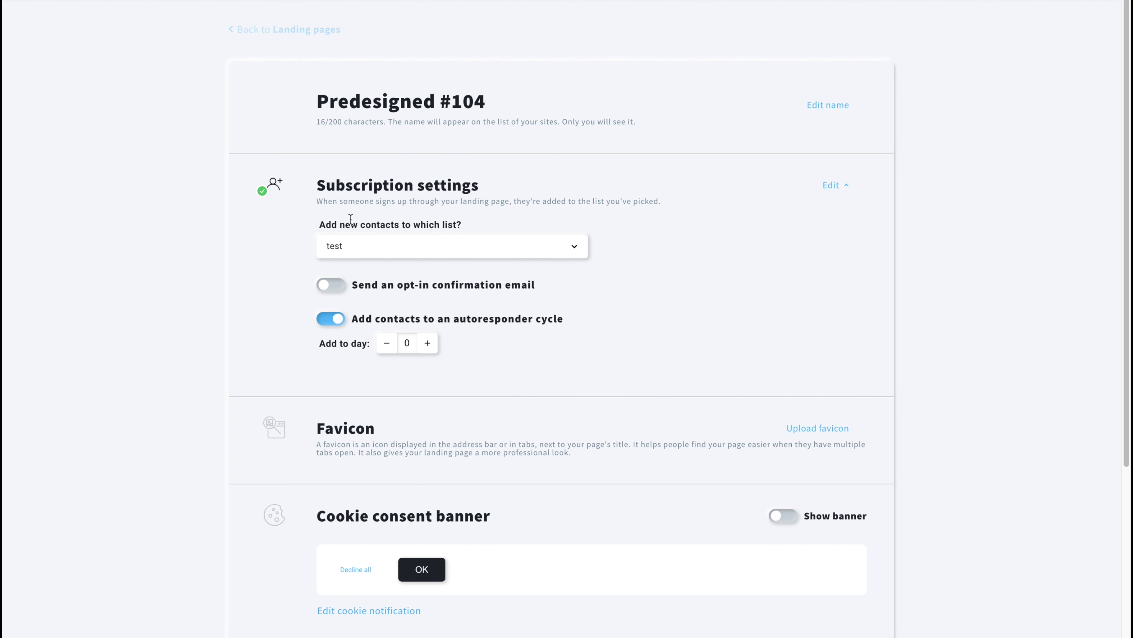
left_click_drag(350, 220, 531, 228)
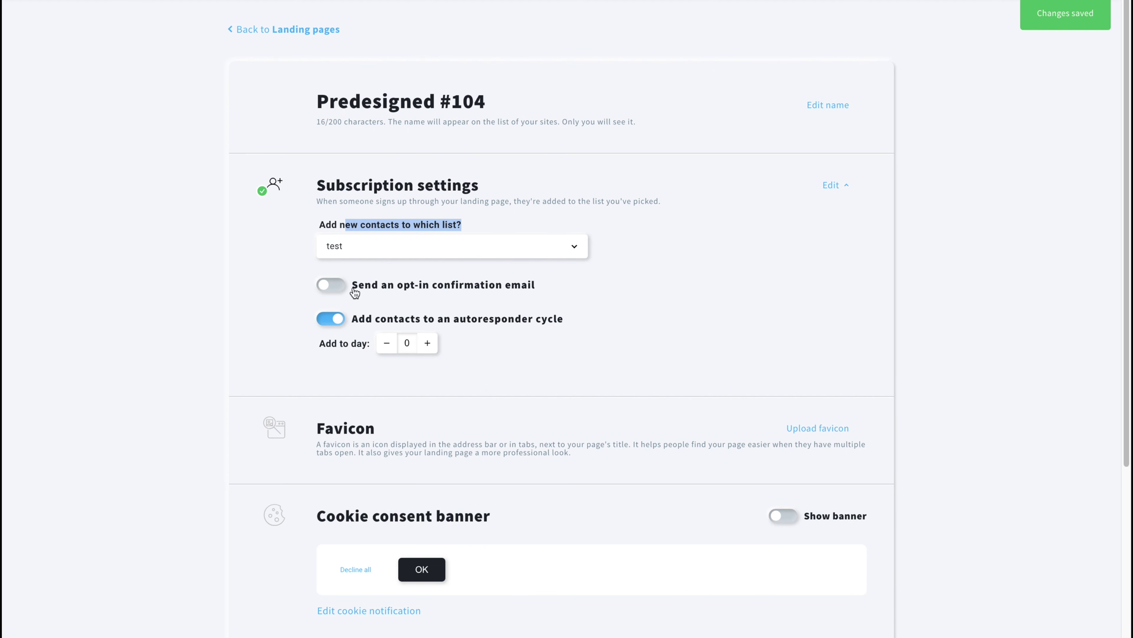
left_click(342, 288)
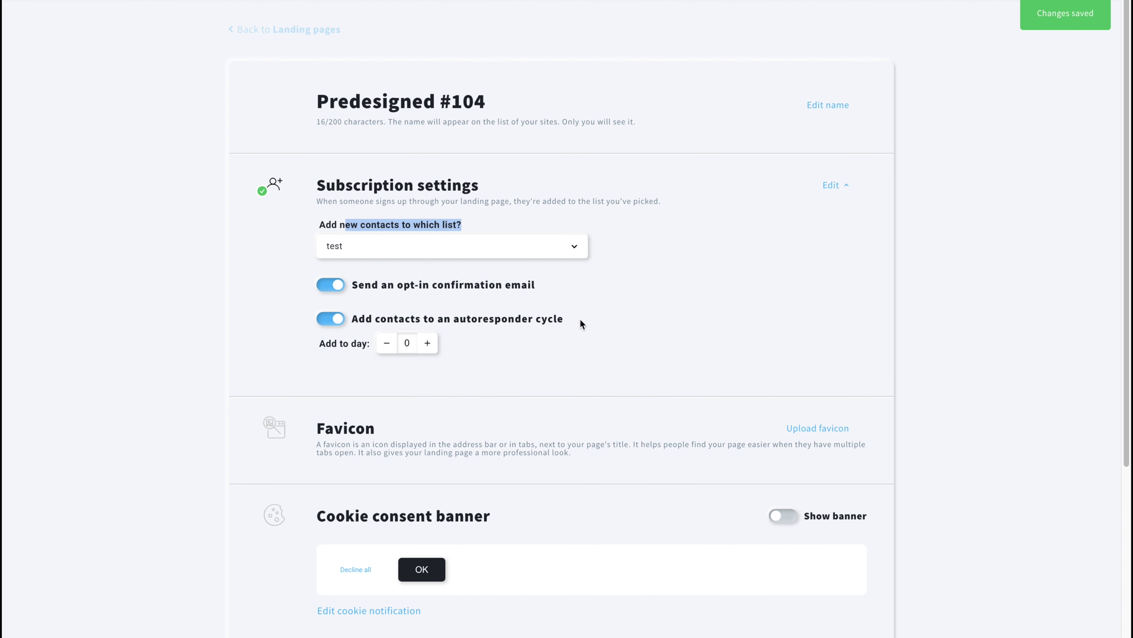
scroll(477, 434, "down", 9)
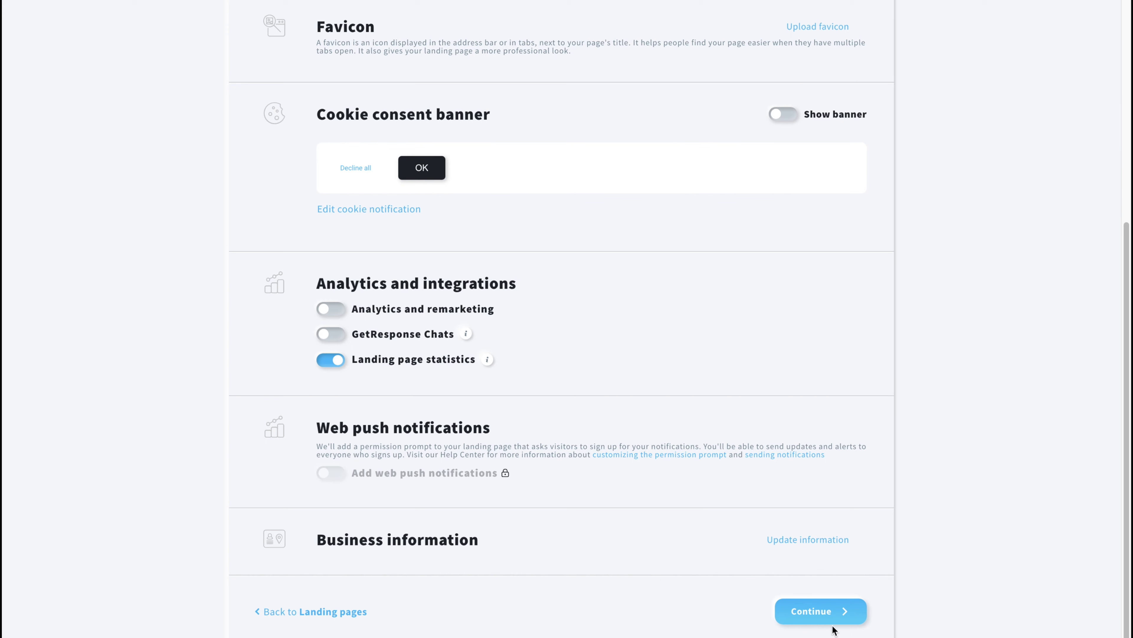
Proceed to the name and domain step, keeping grwebsite.com as the free domain.
left_click(835, 612)
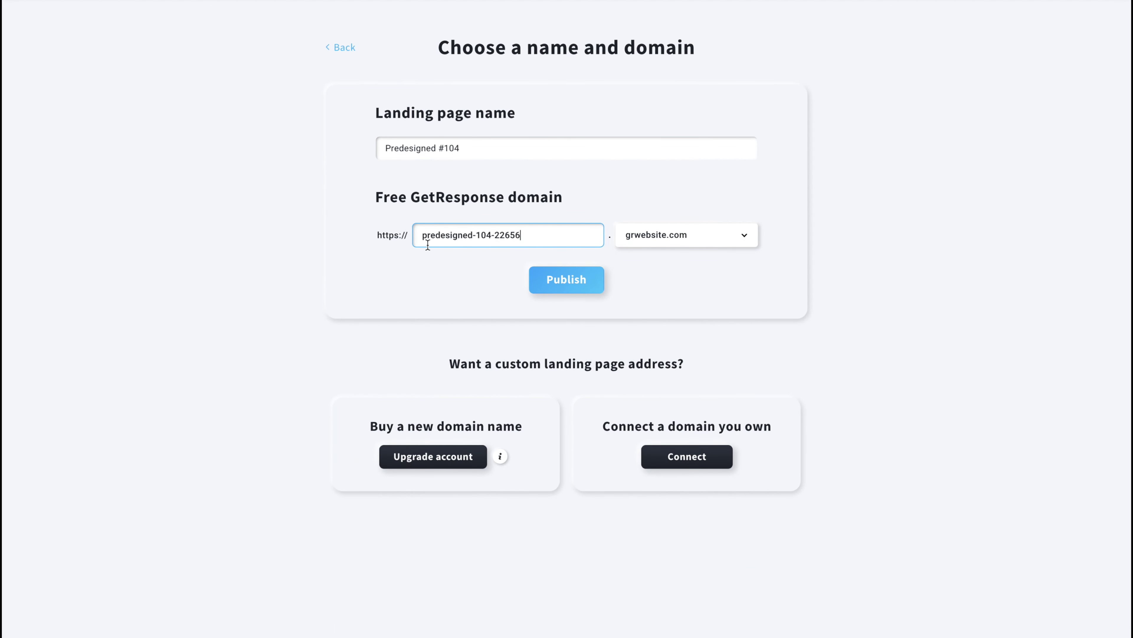
left_click(690, 247)
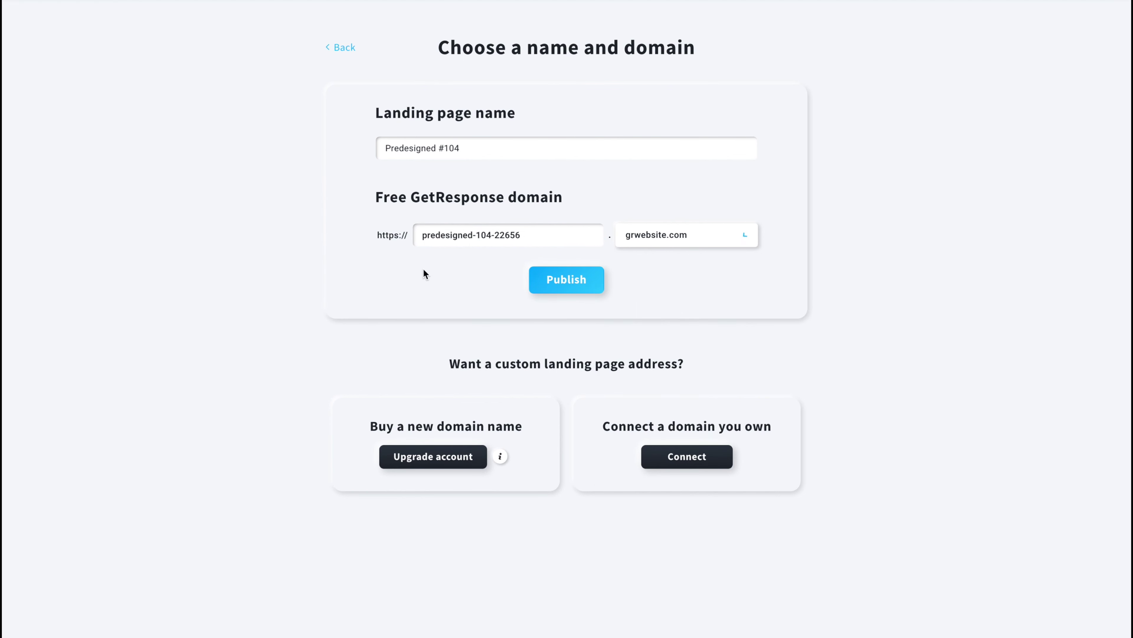
left_click(699, 241)
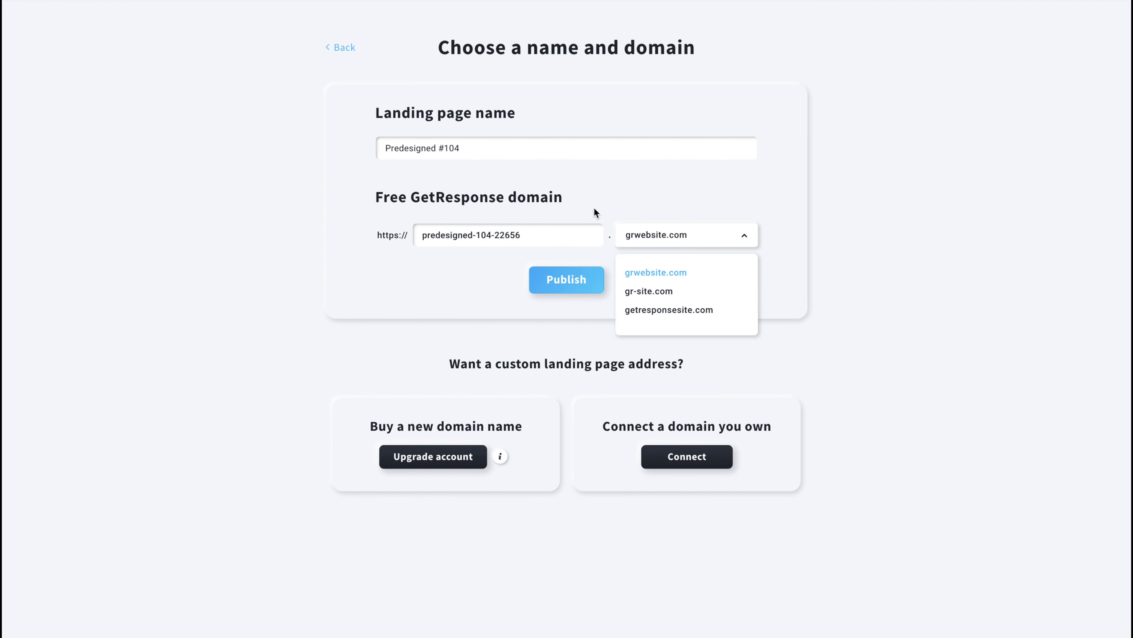
left_click(529, 186)
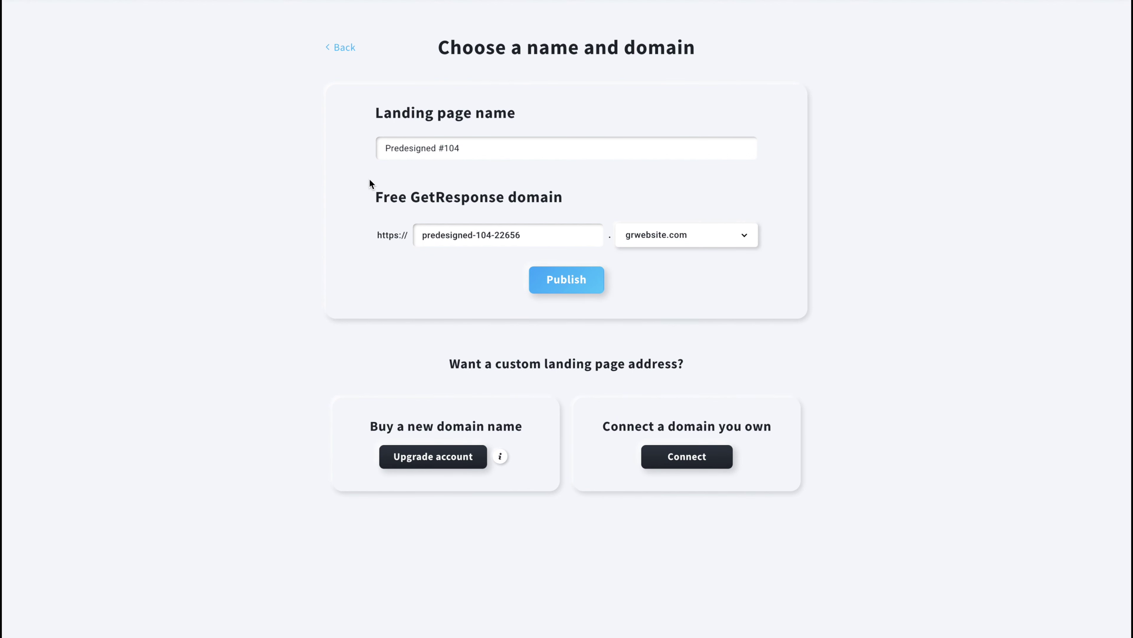
left_click_drag(456, 190, 582, 191)
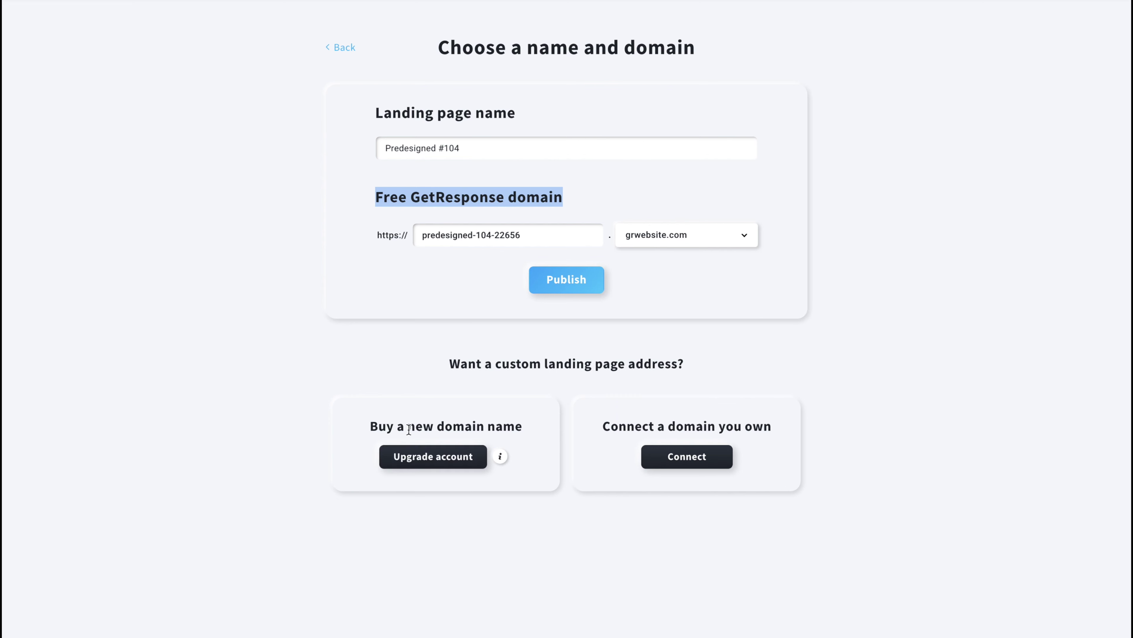
left_click_drag(400, 428, 502, 428)
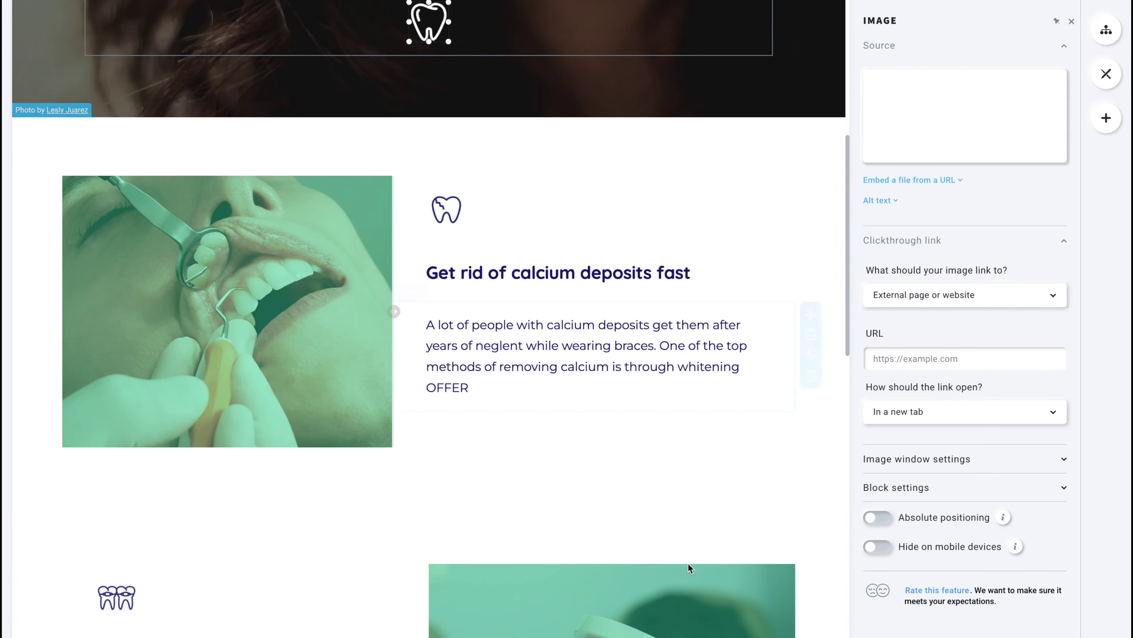
Review the feature sections, then select the hero heading 'How To Get Rid of Calcium Deposits on Teeth'.
scroll(503, 457, "down", 5)
scroll(502, 456, "down", 3)
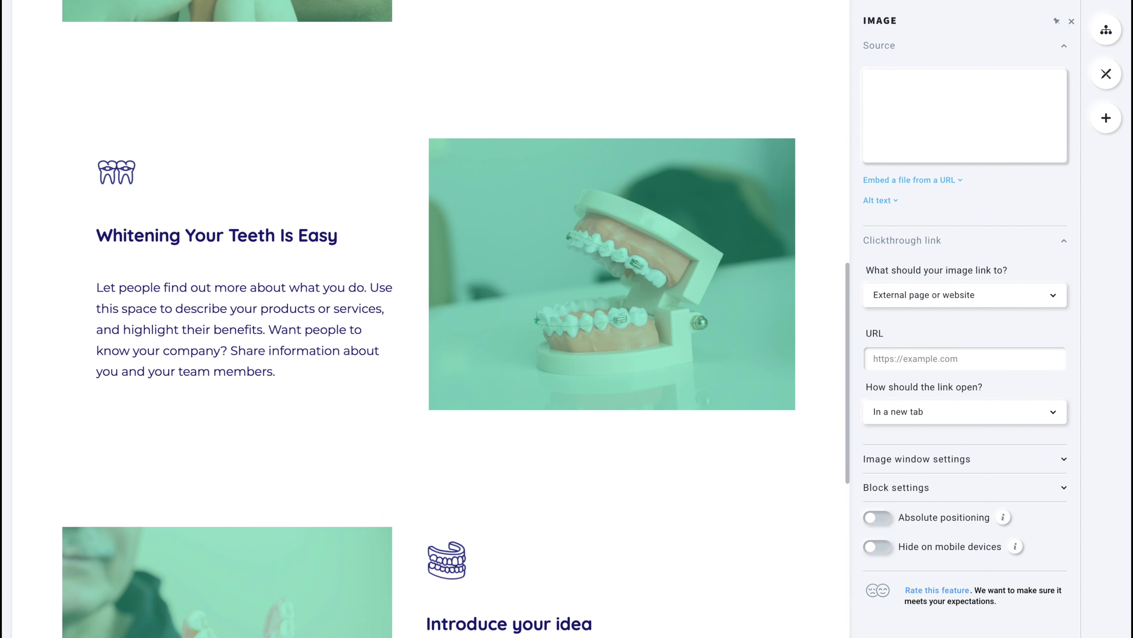
scroll(437, 121, "up", 15)
left_click(212, 156)
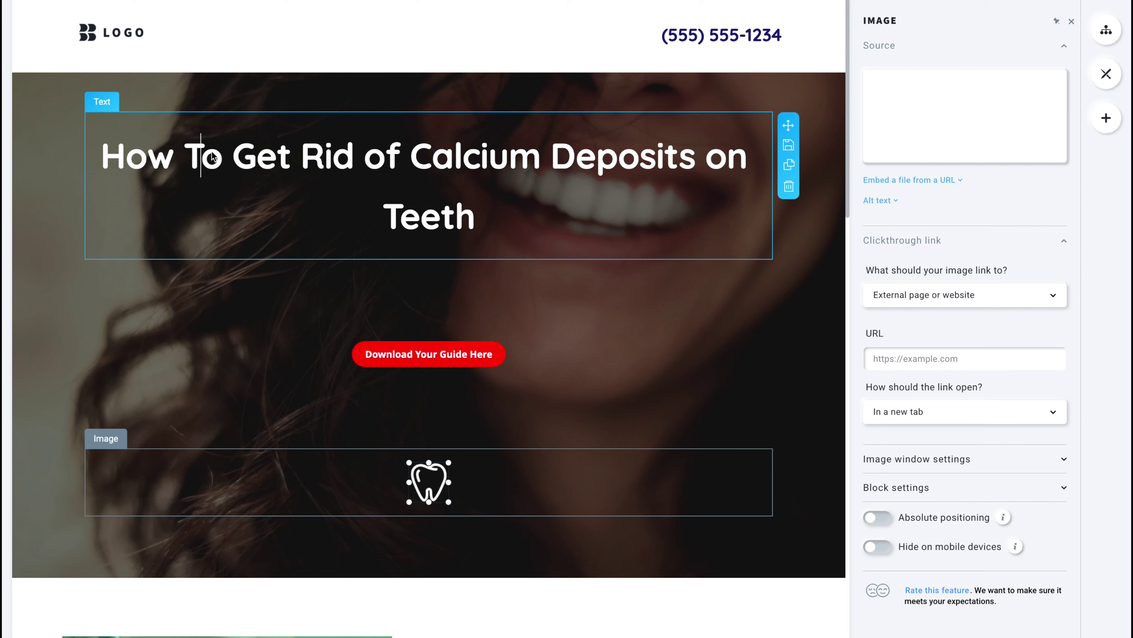
left_click_drag(101, 156, 500, 223)
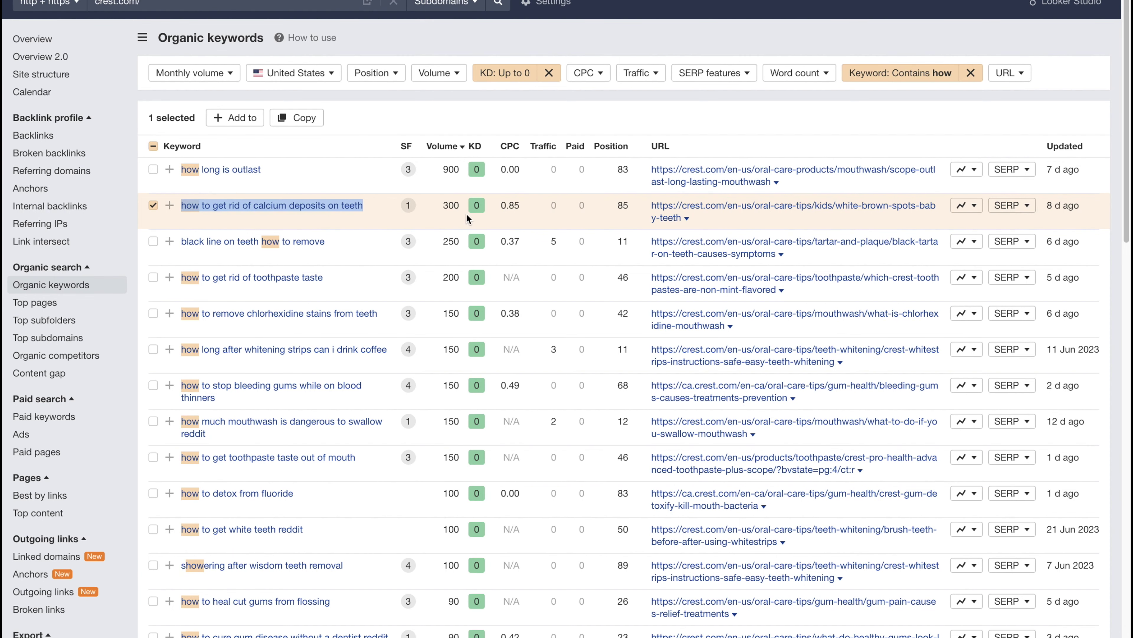
Select the KD 0 value for 'how to get rid of calcium deposits on teeth' (300 volume) in Ahrefs.
double_click(473, 209)
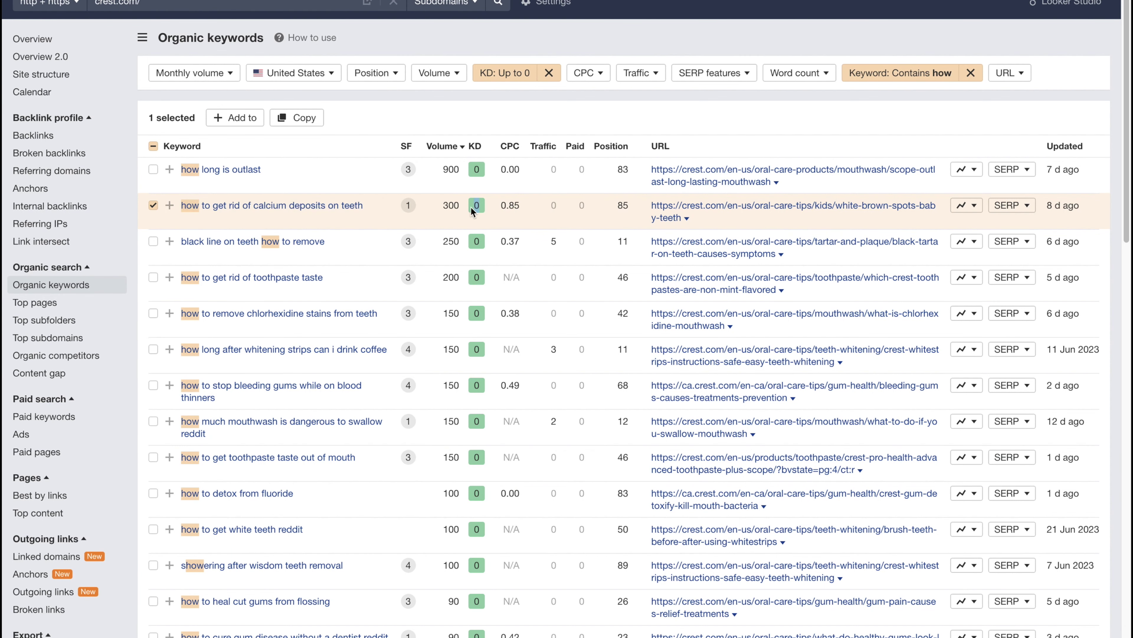